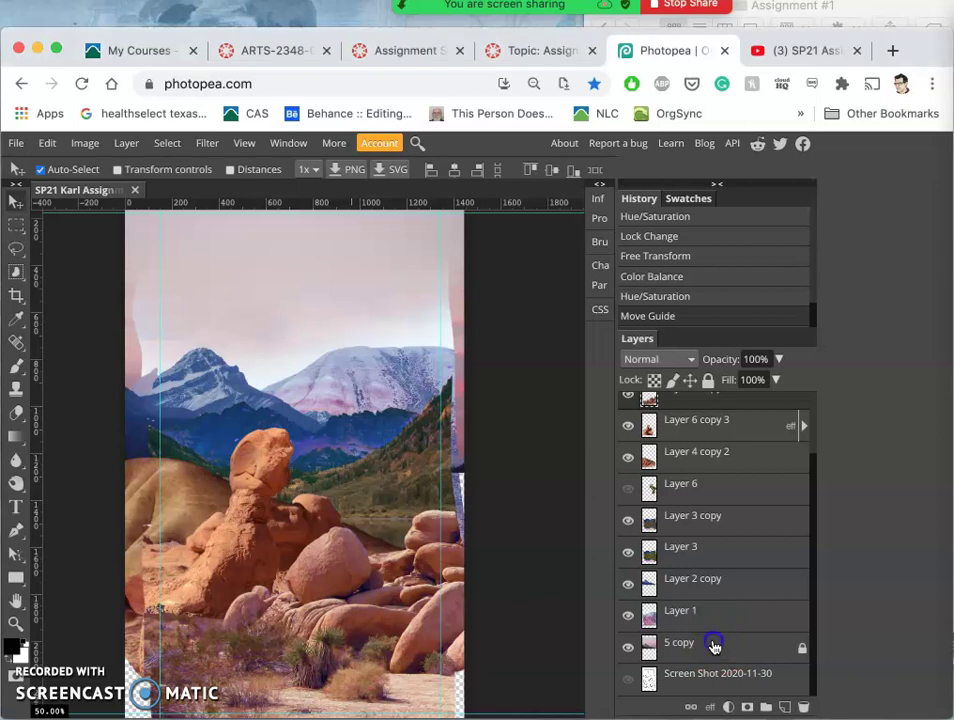
# Unlock the 5 copy sky layer and toggle its visibility off and back on
pyautogui.click(714, 647)
pyautogui.click(706, 381)
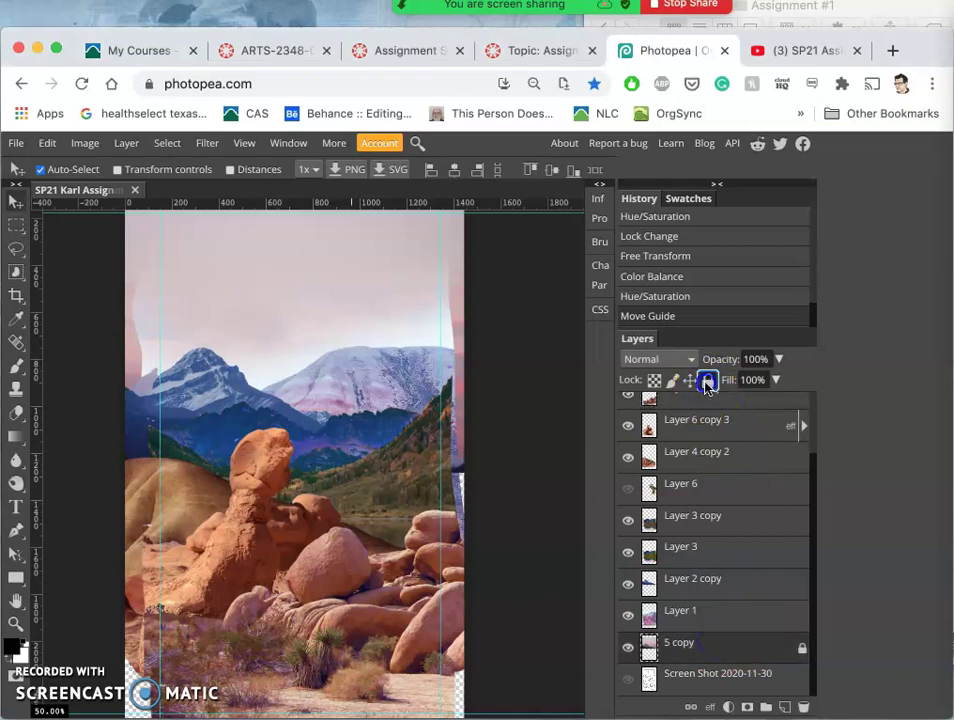
pyautogui.click(629, 648)
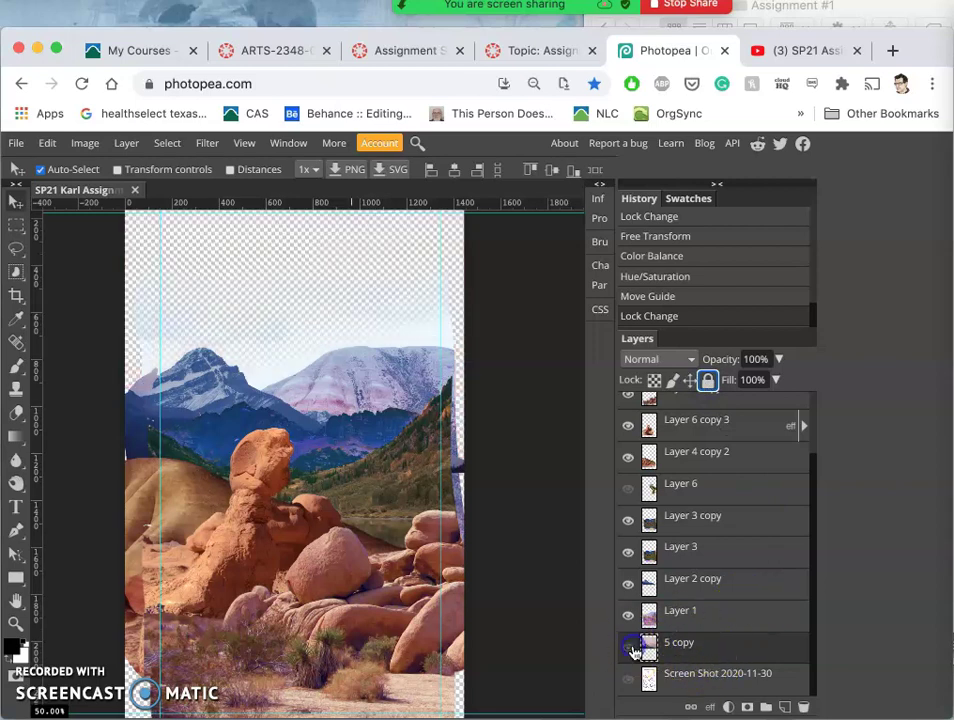
pyautogui.click(629, 648)
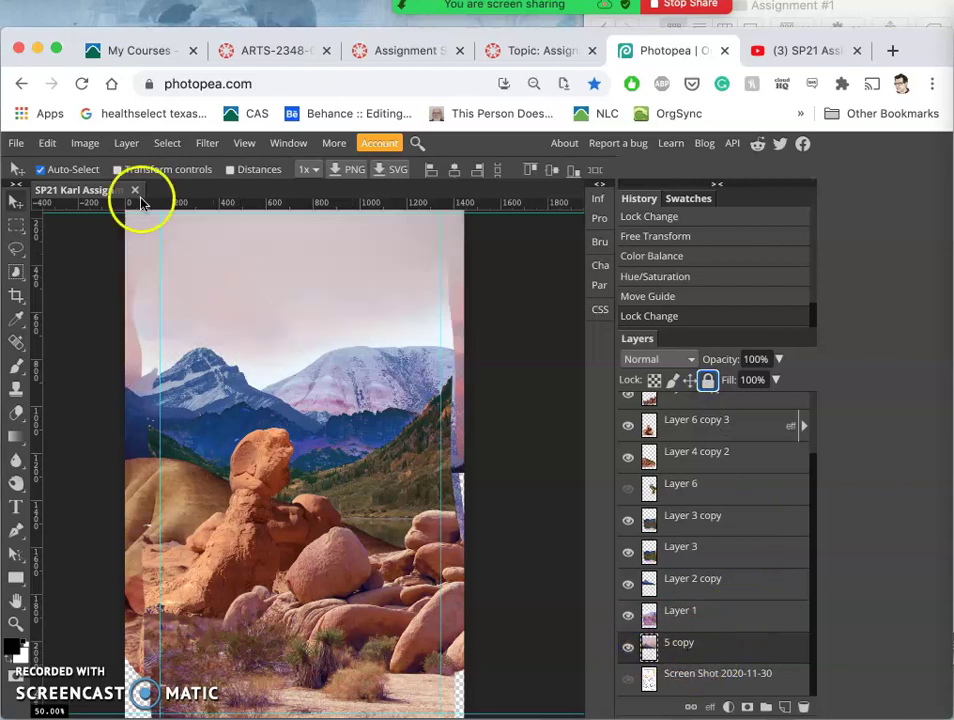
# Apply Hue/Saturation to the 5 copy layer in the Master range with hue -43, saturation 3 and lightness 15
pyautogui.click(86, 147)
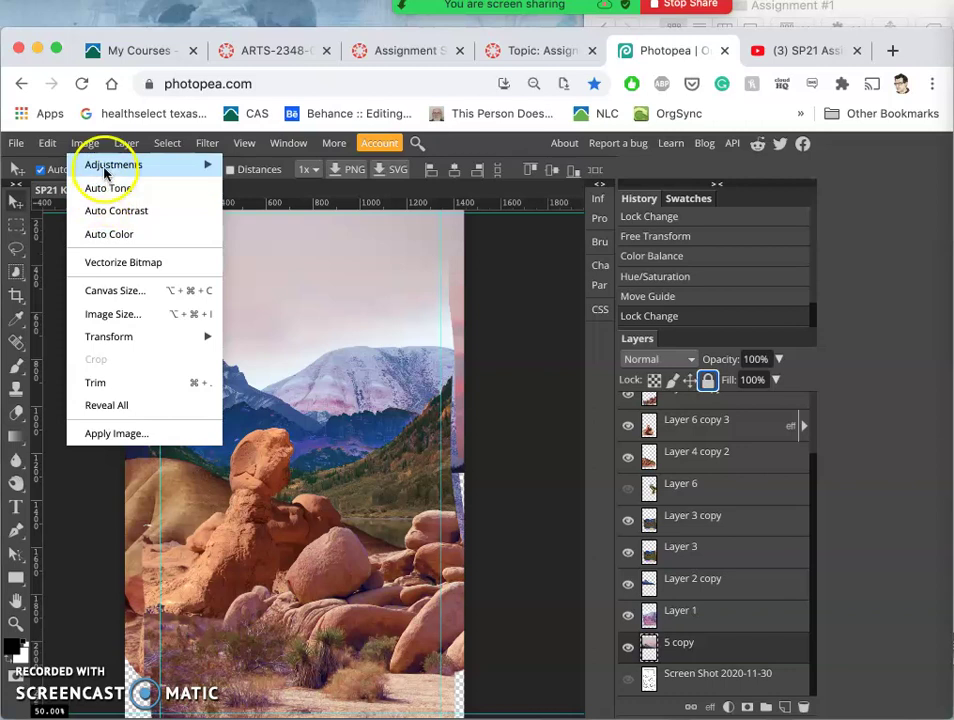
pyautogui.moveTo(106, 172)
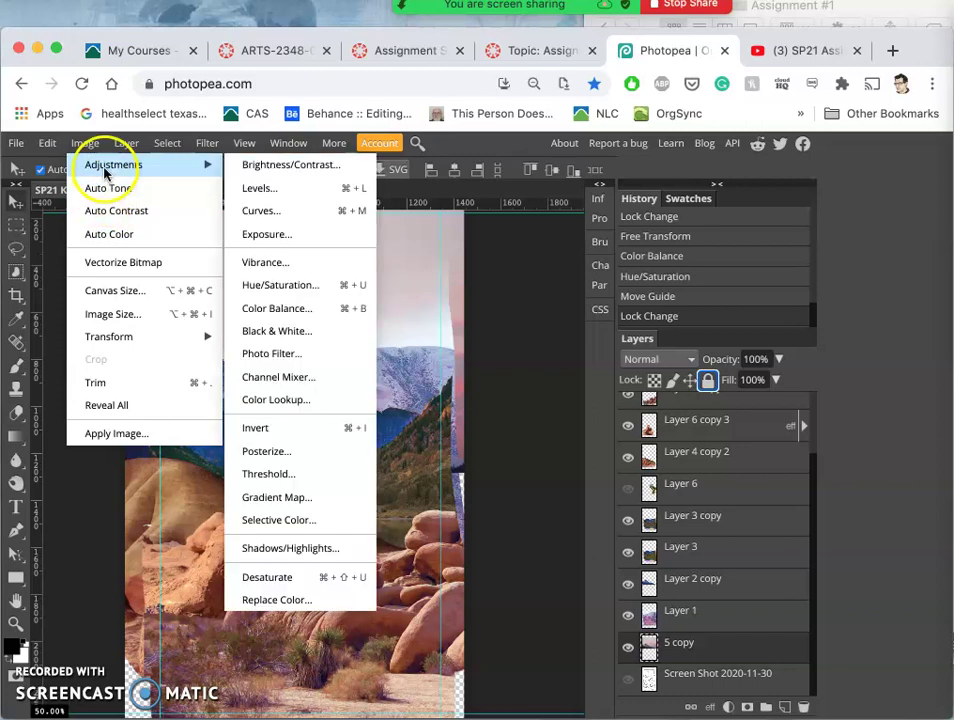
pyautogui.click(279, 287)
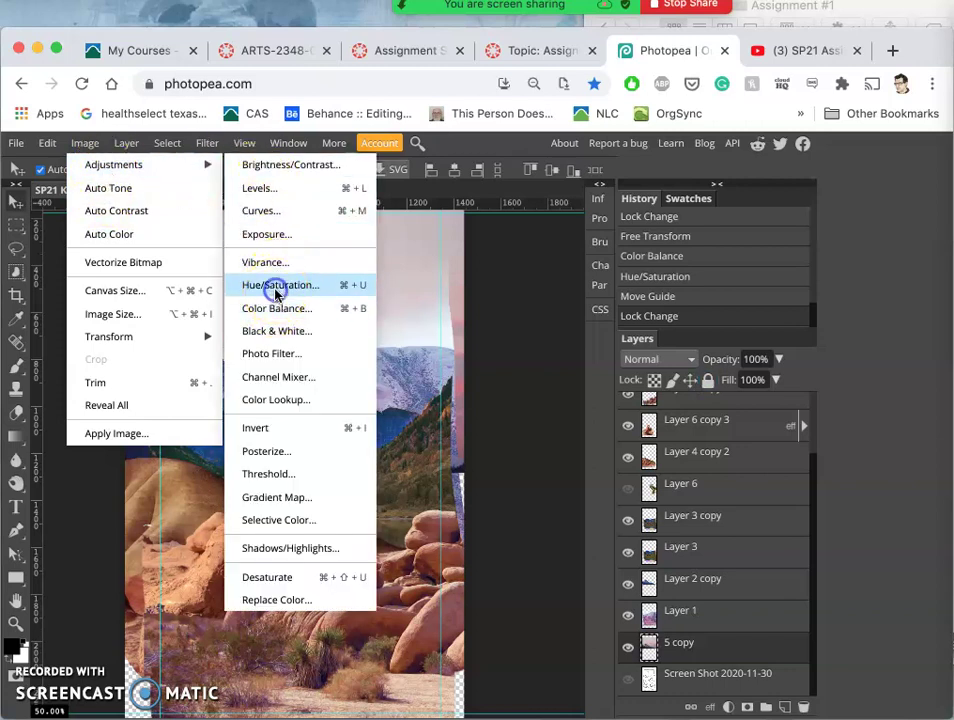
pyautogui.click(638, 303)
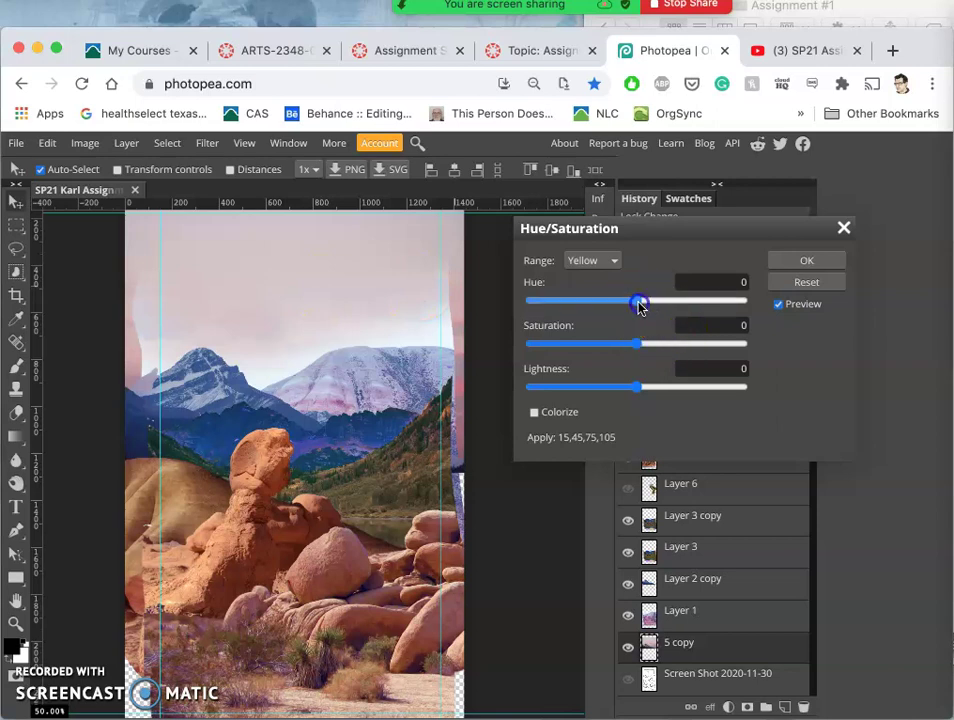
pyautogui.click(614, 263)
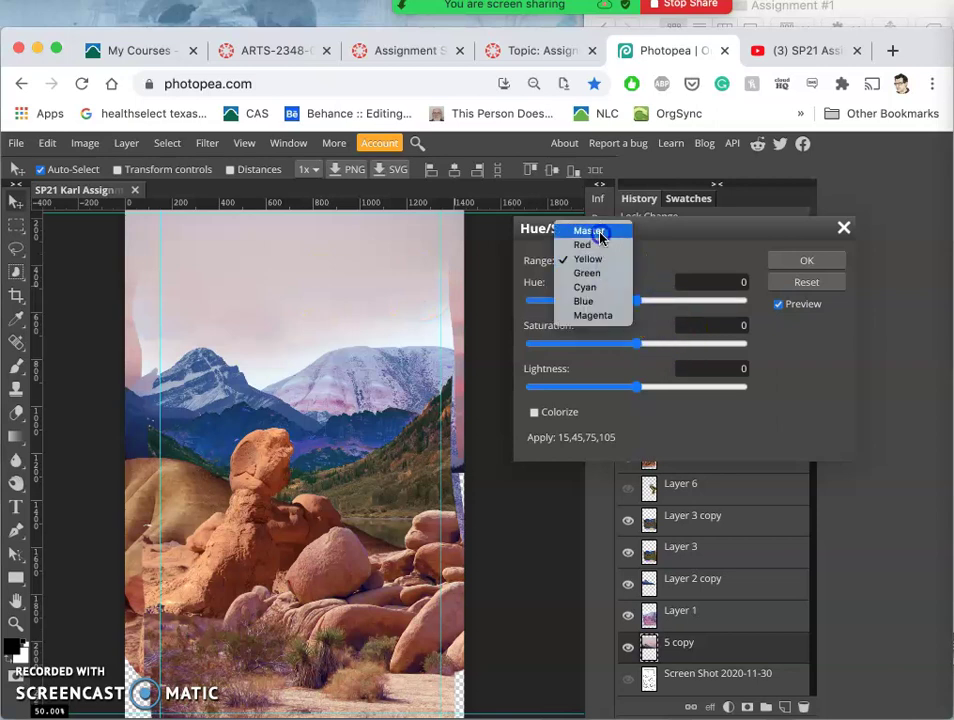
pyautogui.click(590, 232)
pyautogui.moveTo(639, 301); pyautogui.dragTo(615, 311)
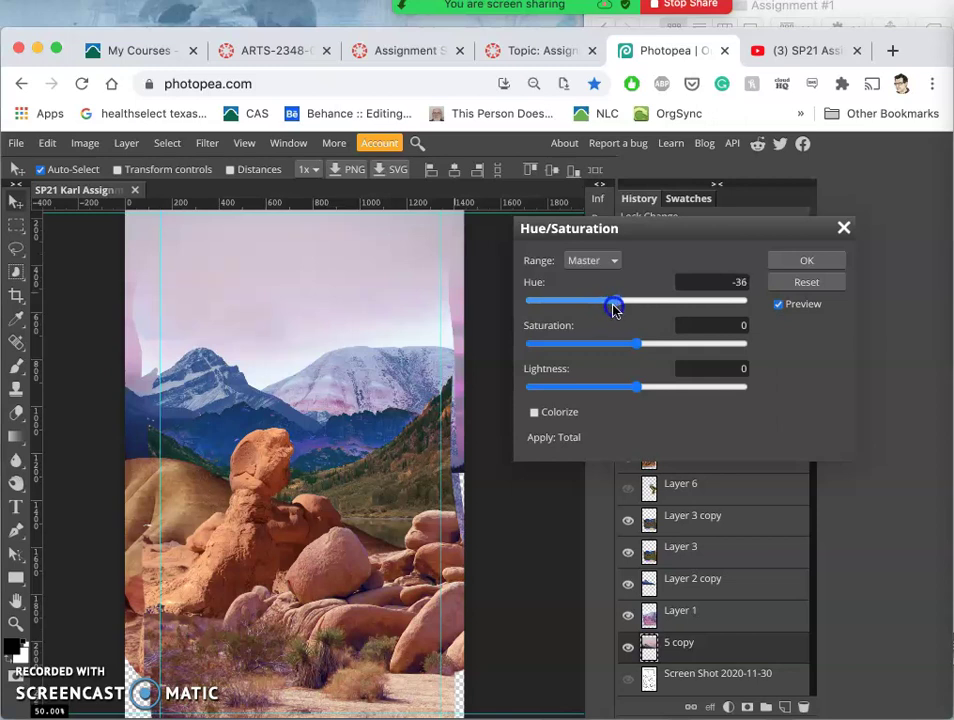
pyautogui.moveTo(613, 310); pyautogui.dragTo(664, 348)
pyautogui.moveTo(635, 389)
pyautogui.mouseDown()
pyautogui.moveTo(653, 392)
pyautogui.moveTo(600, 400)
pyautogui.moveTo(665, 394)
pyautogui.moveTo(650, 392)
pyautogui.mouseUp()
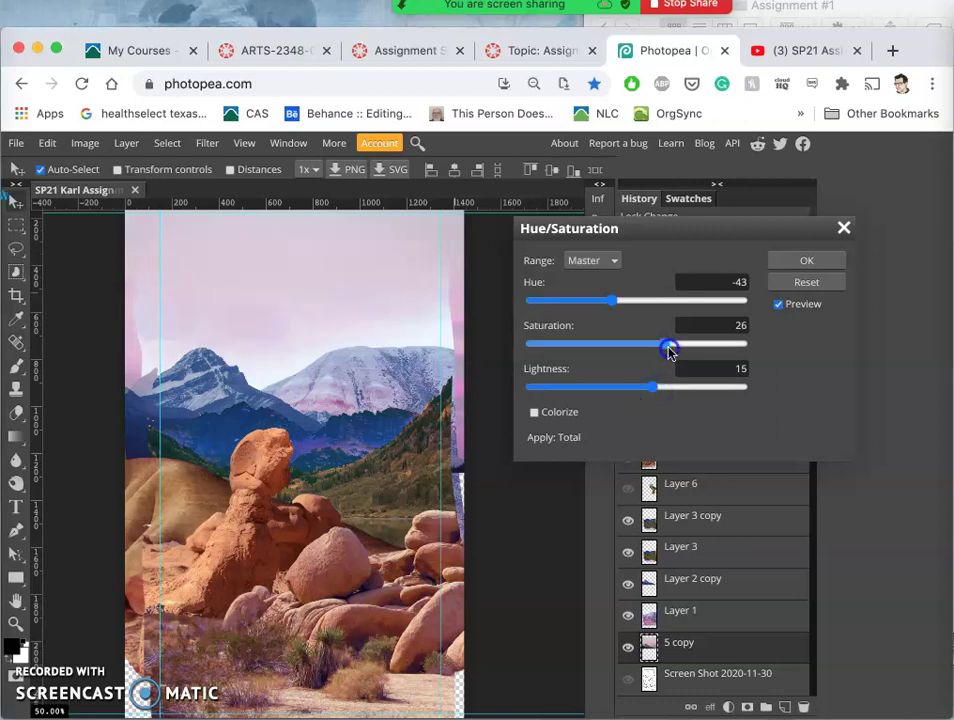
pyautogui.moveTo(678, 346); pyautogui.dragTo(666, 355)
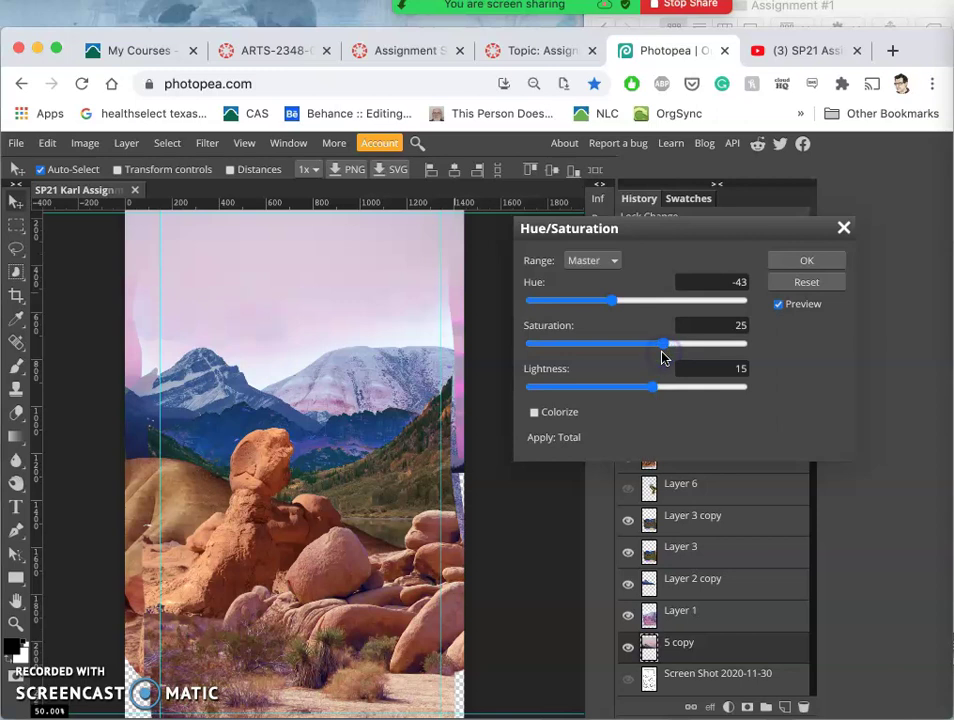
pyautogui.moveTo(664, 352)
pyautogui.mouseDown()
pyautogui.moveTo(692, 334)
pyautogui.moveTo(646, 348)
pyautogui.mouseUp()
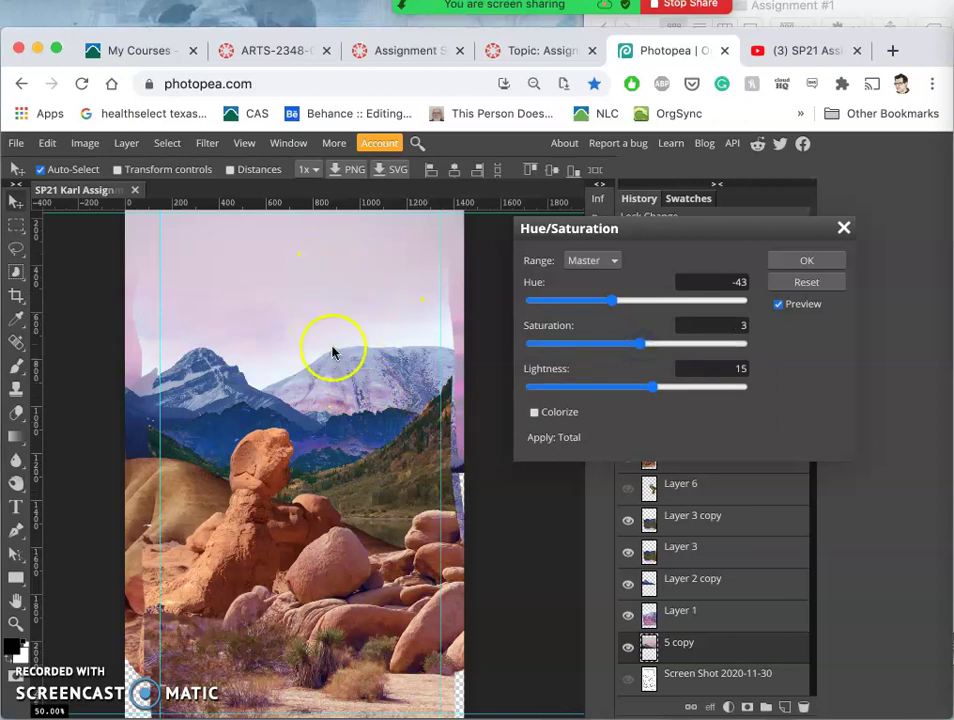
pyautogui.click(808, 261)
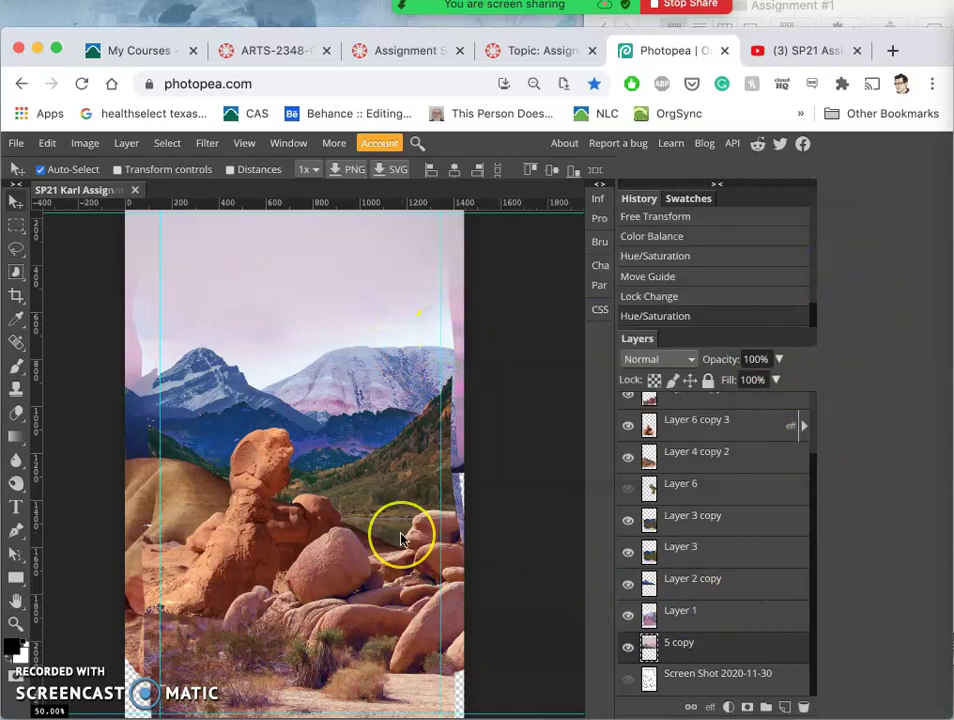
# Compare the sky before and after the Hue/Saturation adjustment by stepping back and forward in the history
pyautogui.scroll(2, 400, 539)
pyautogui.scroll(-1, 400, 539)
pyautogui.scroll(-2, 400, 540)
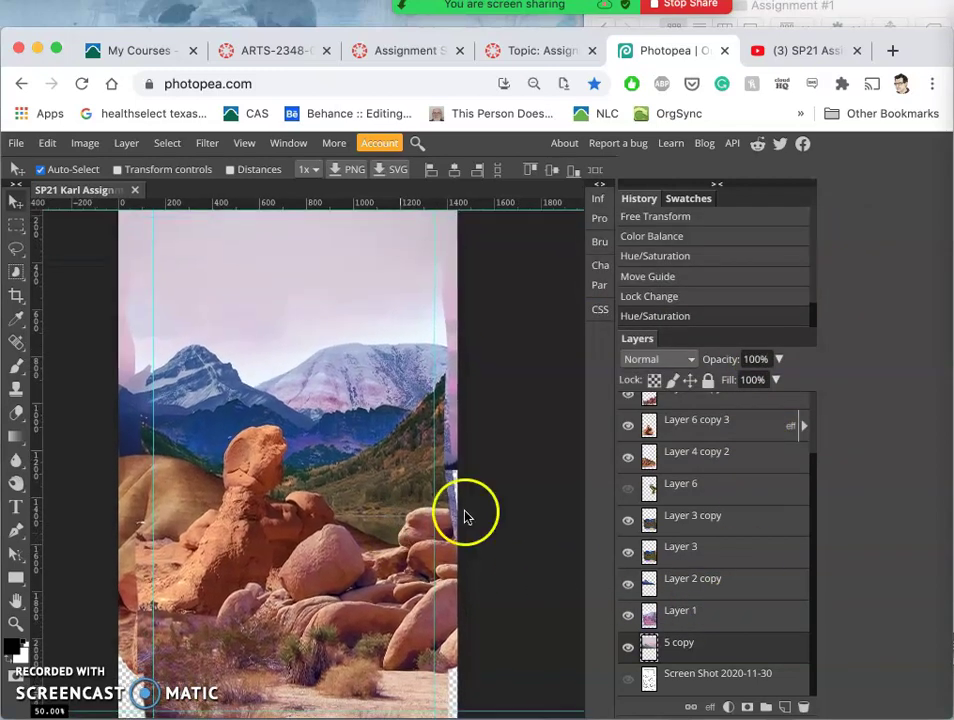
pyautogui.click(663, 298)
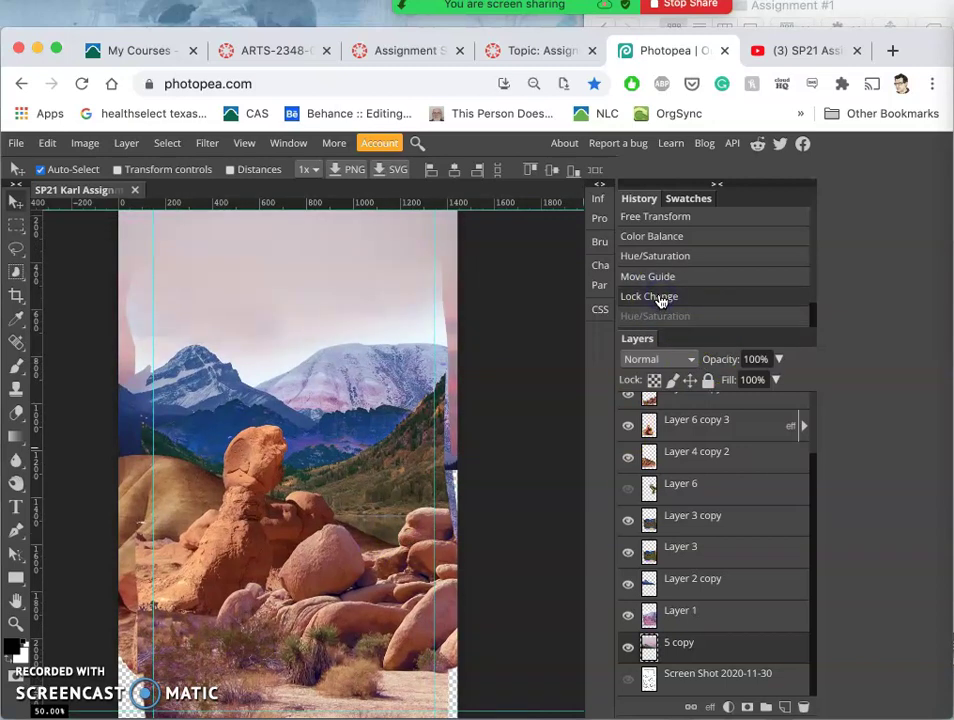
pyautogui.click(659, 318)
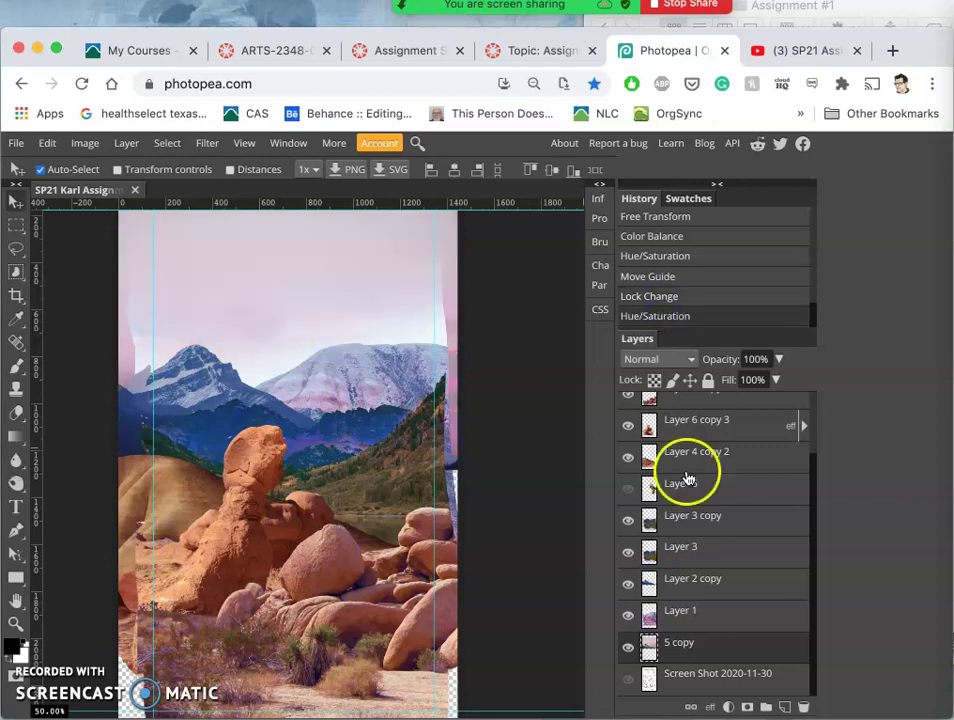
# Apply Color Balance to the 5 copy layer's midtones with green at 26 and red raised slightly
pyautogui.click(87, 143)
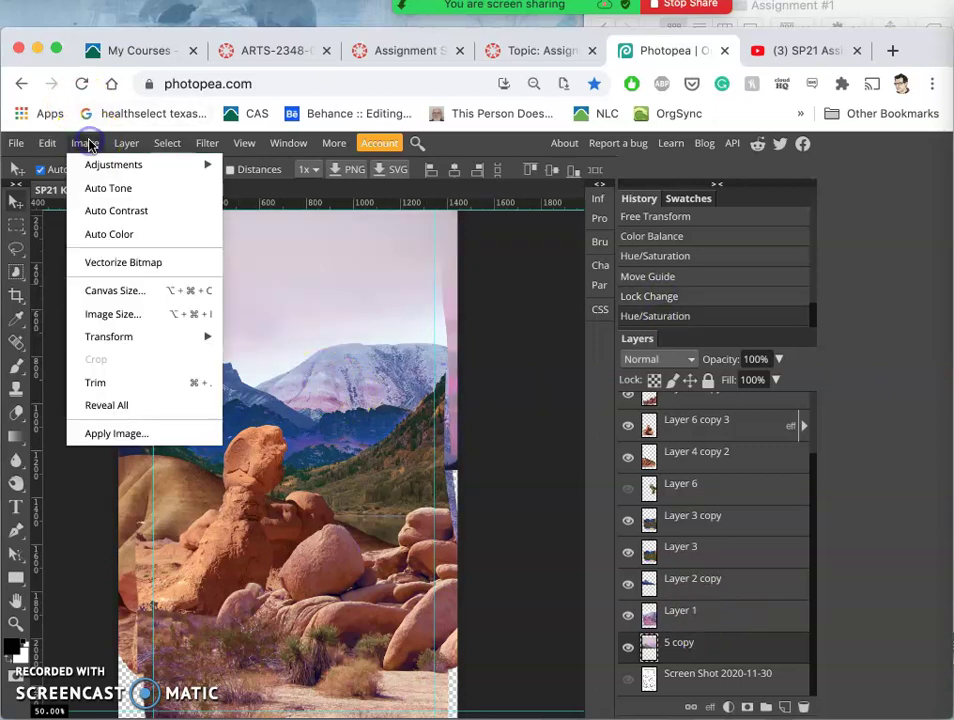
pyautogui.moveTo(120, 164)
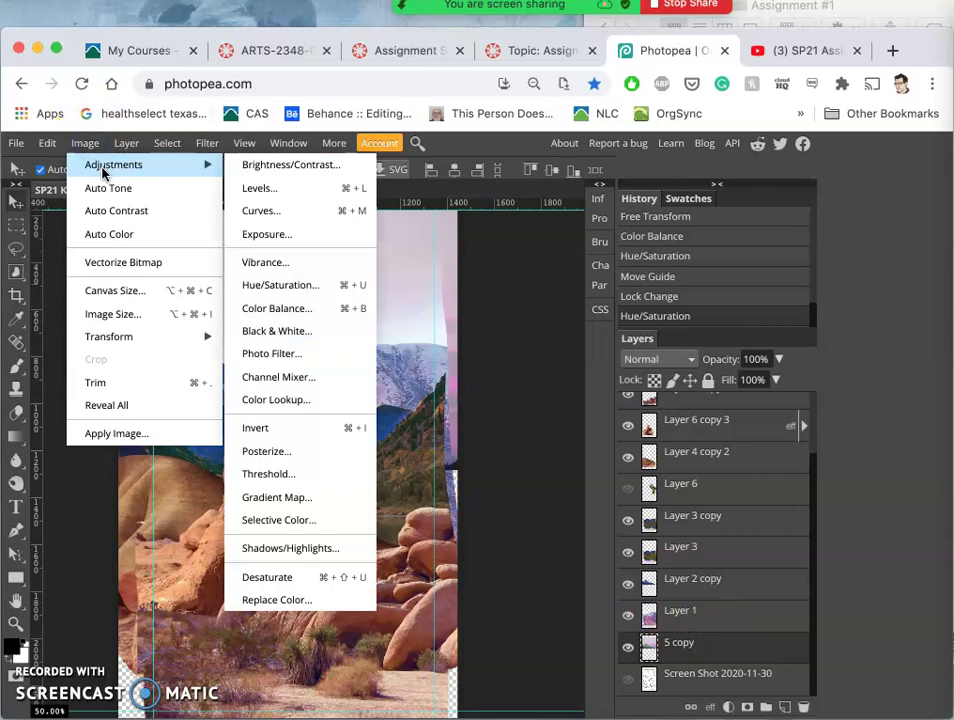
pyautogui.click(285, 308)
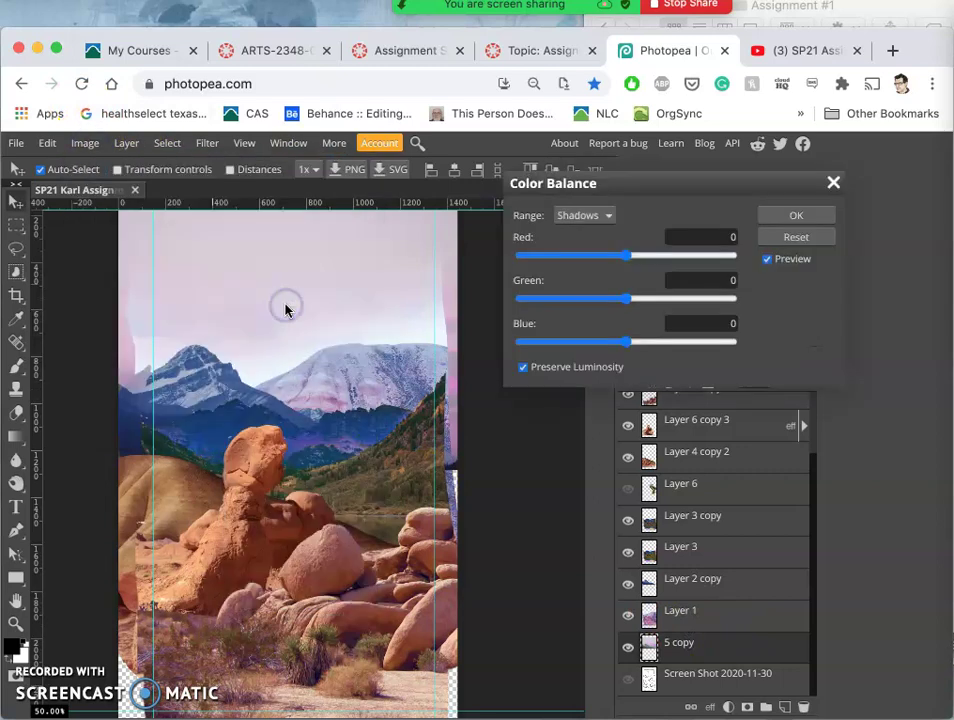
pyautogui.click(607, 220)
pyautogui.click(600, 229)
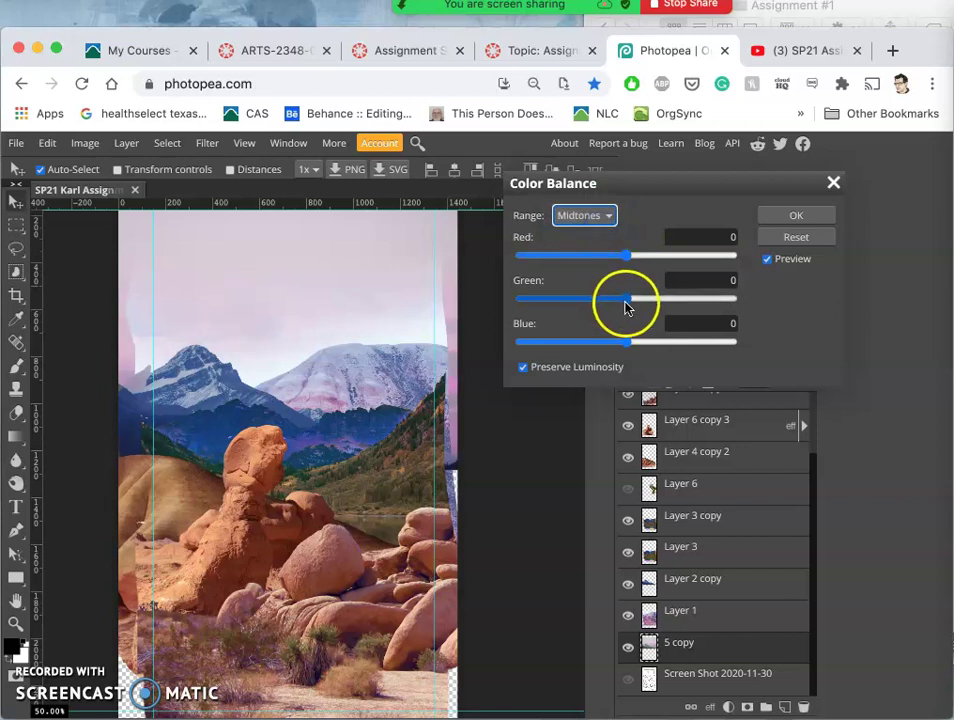
pyautogui.moveTo(627, 298); pyautogui.dragTo(655, 302)
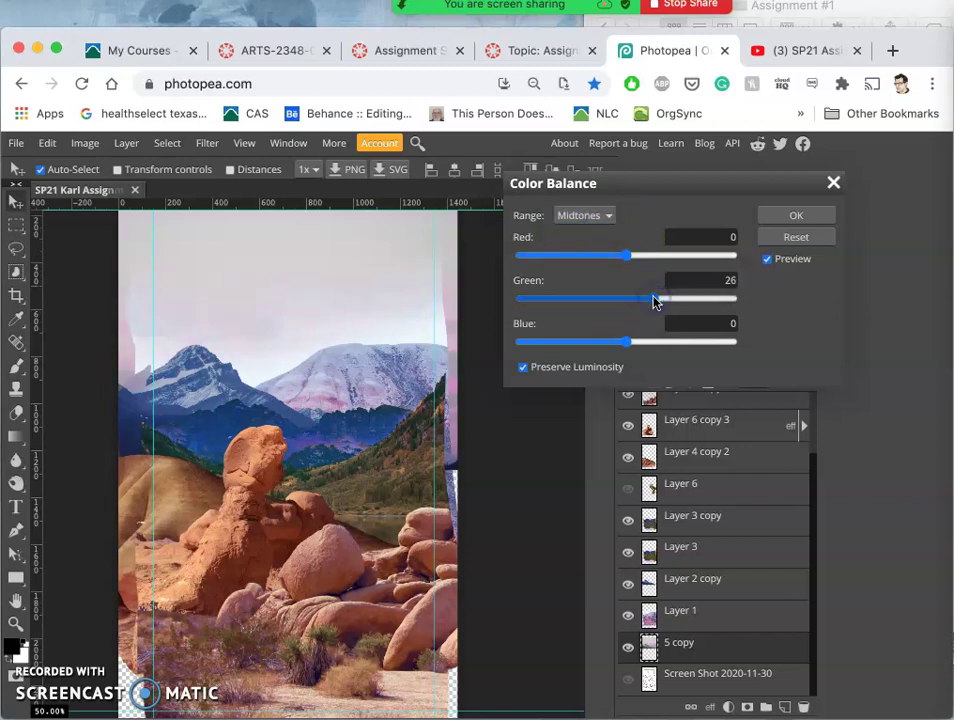
pyautogui.moveTo(627, 257)
pyautogui.mouseDown()
pyautogui.moveTo(650, 258)
pyautogui.moveTo(641, 262)
pyautogui.mouseUp()
pyautogui.click(785, 216)
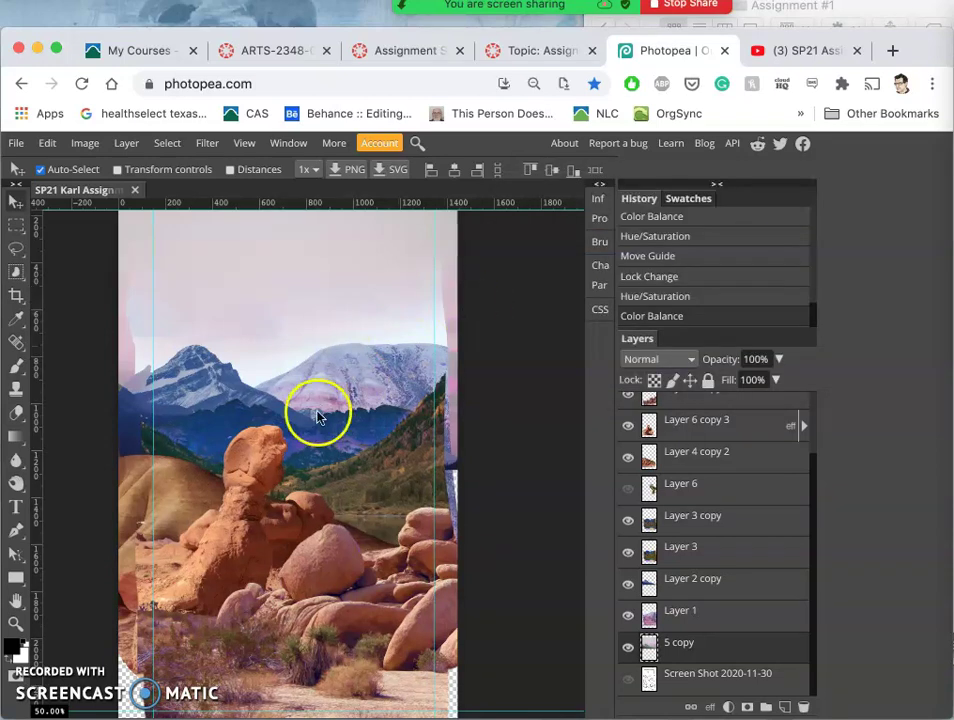
# Examine the cut-out edges of the foreground rocks and the large boulder at 300% zoom
pyautogui.scroll(1, 301, 465)
pyautogui.scroll(1, 301, 465)
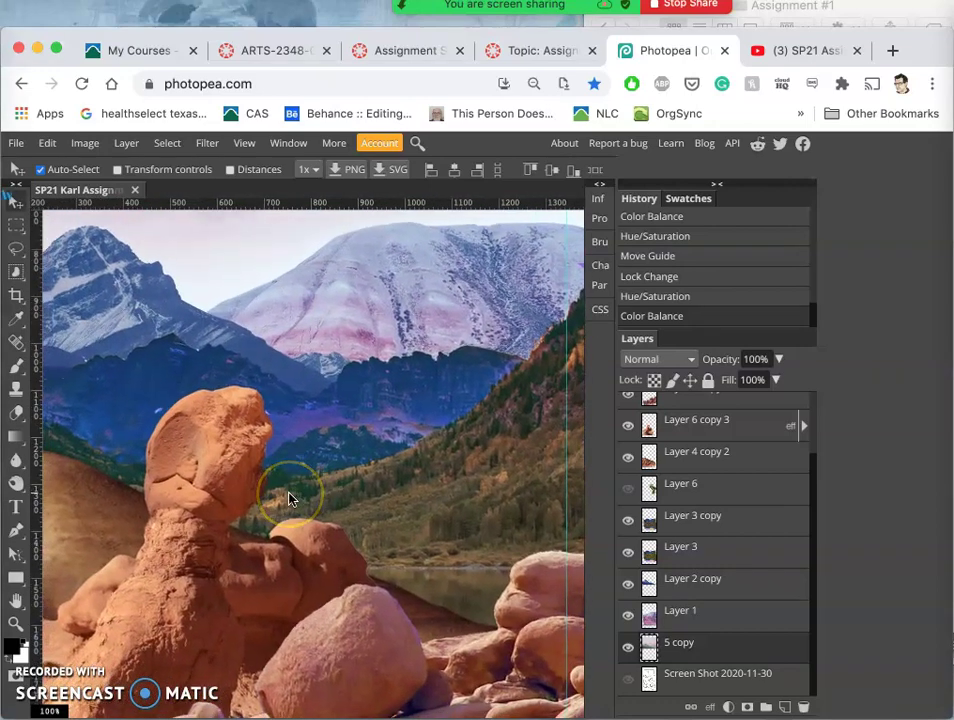
pyautogui.scroll(-3, 289, 498)
pyautogui.hscroll(-3, 289, 498)
pyautogui.scroll(-3, 289, 498)
pyautogui.hscroll(1, 289, 498)
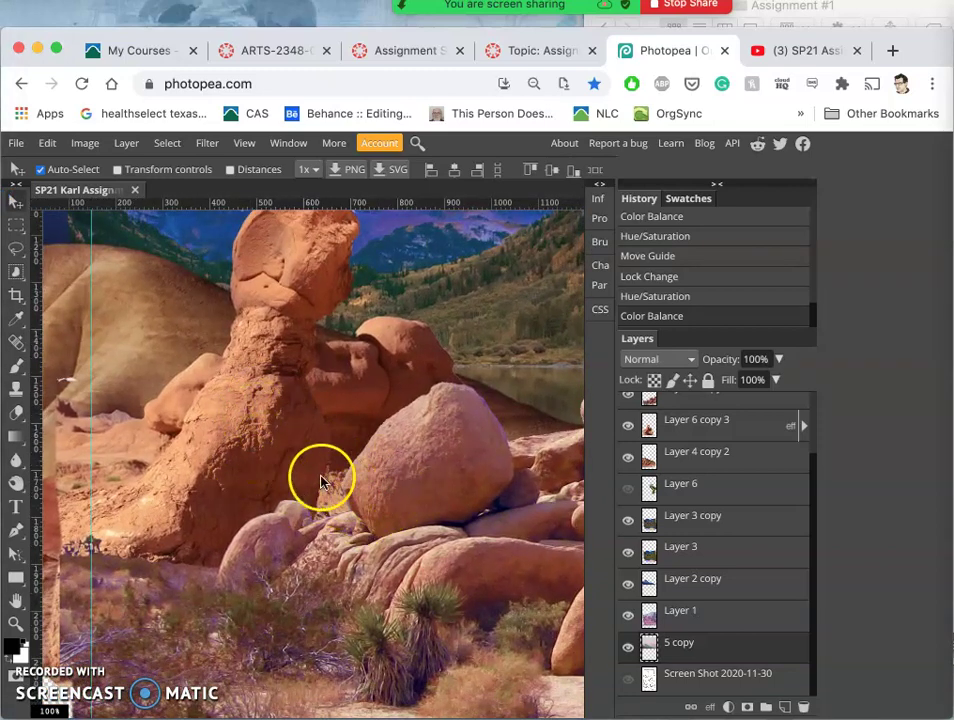
pyautogui.scroll(5, 300, 500)
pyautogui.scroll(3, 300, 500)
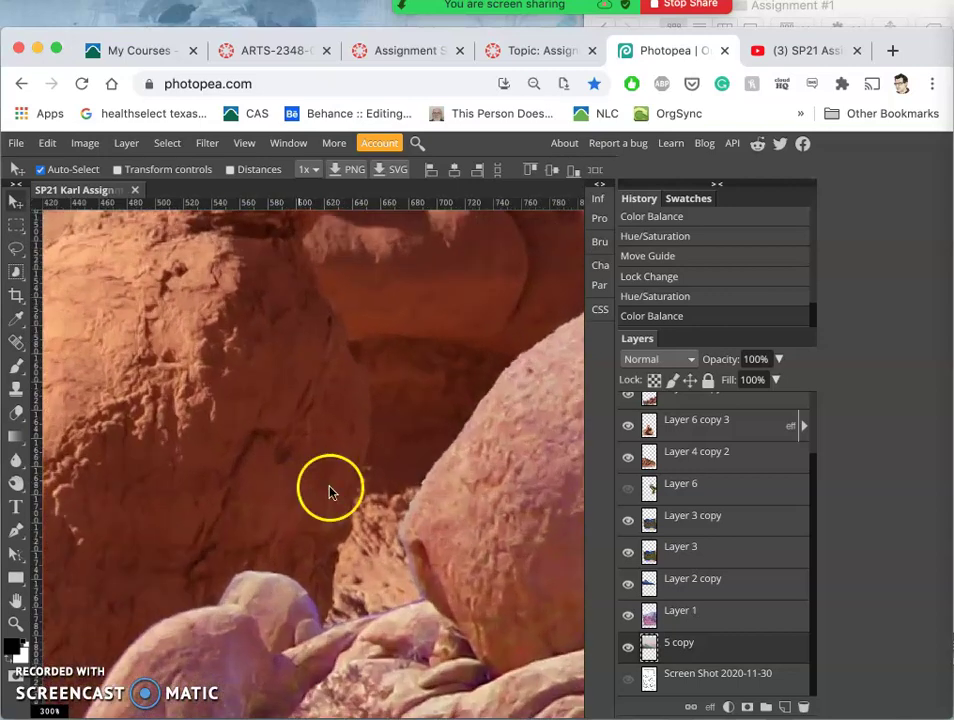
pyautogui.hscroll(2, 474, 463)
pyautogui.hscroll(5, 474, 463)
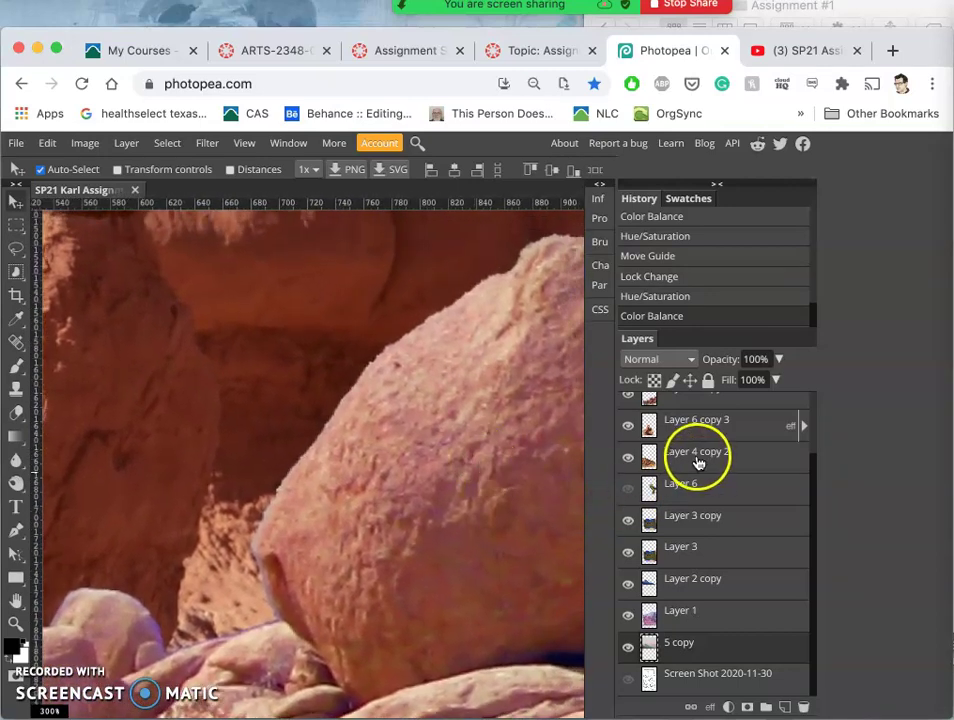
# Select the Layer 6 copy 2 boulder layer and toggle its visibility to check what it contains
pyautogui.scroll(3, 697, 460)
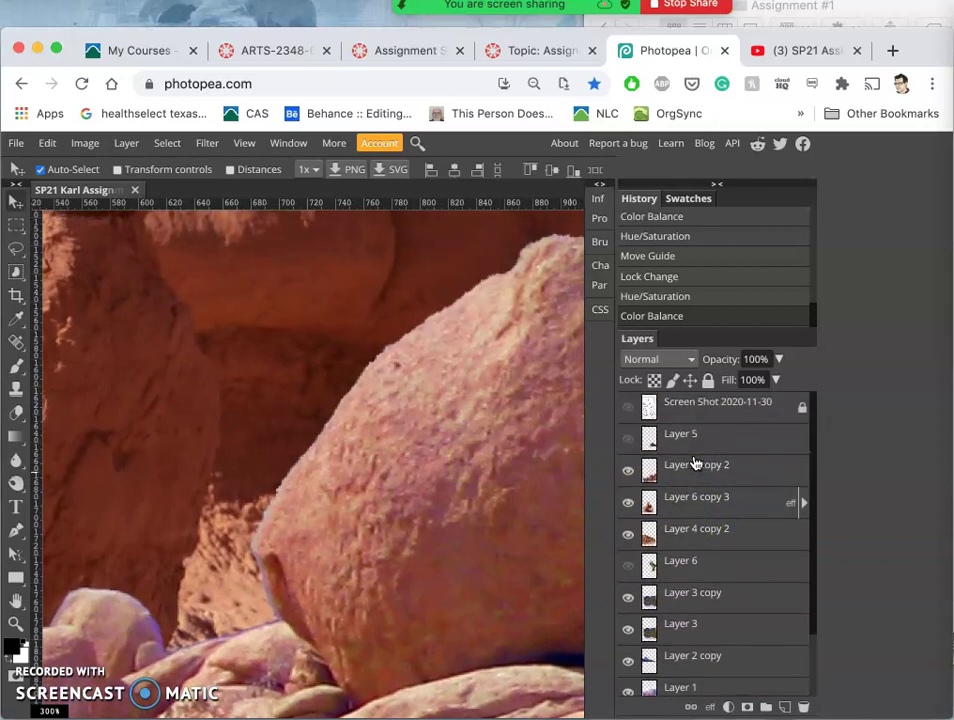
pyautogui.moveTo(657, 522); pyautogui.dragTo(676, 478)
pyautogui.click(694, 462)
pyautogui.click(627, 471)
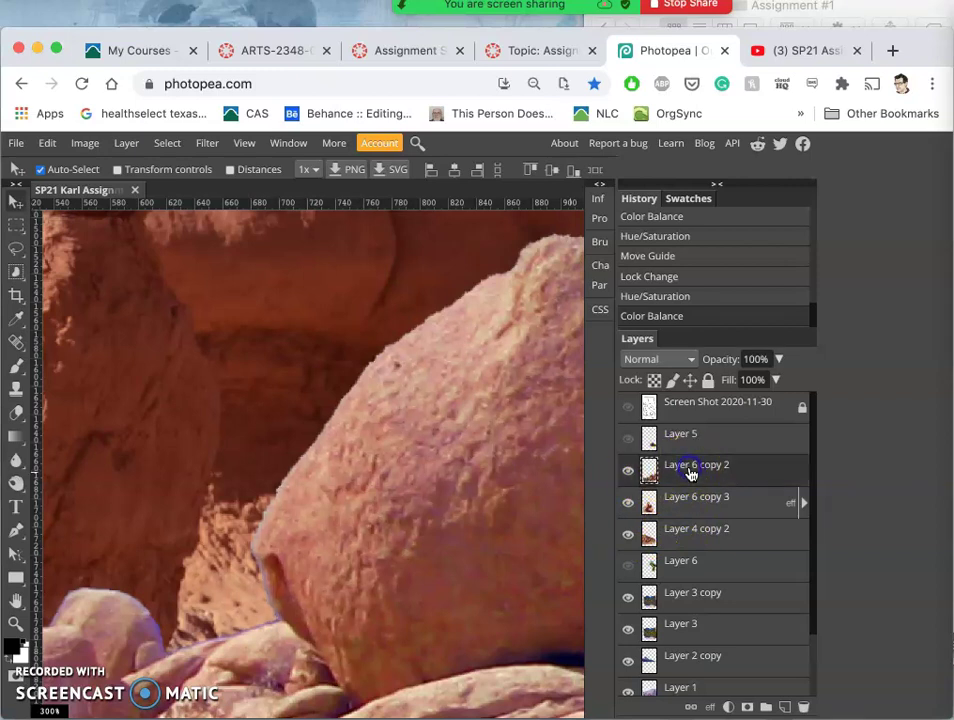
pyautogui.click(628, 471)
pyautogui.click(628, 471)
# Activate the Lasso tool and set its feather to 3 px
pyautogui.click(16, 249)
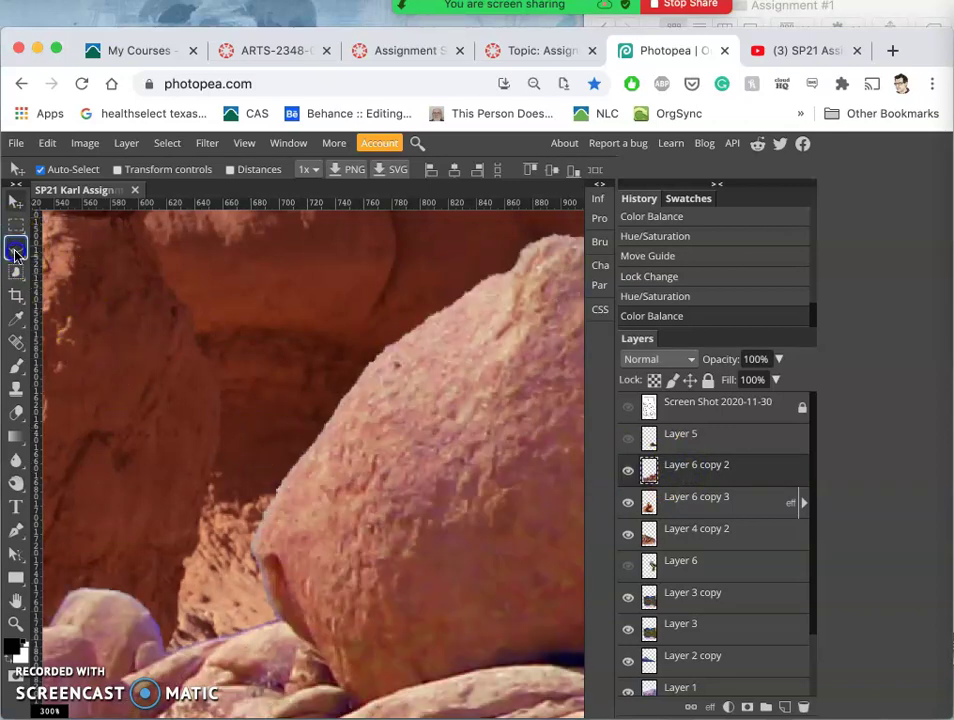
pyautogui.click(176, 170)
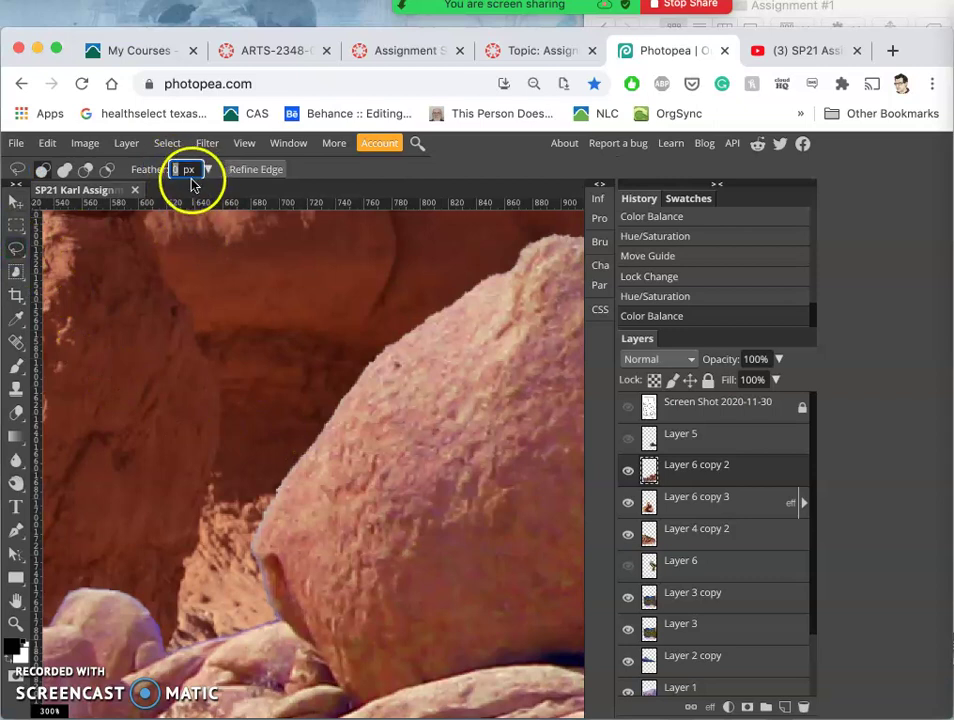
pyautogui.write('3')
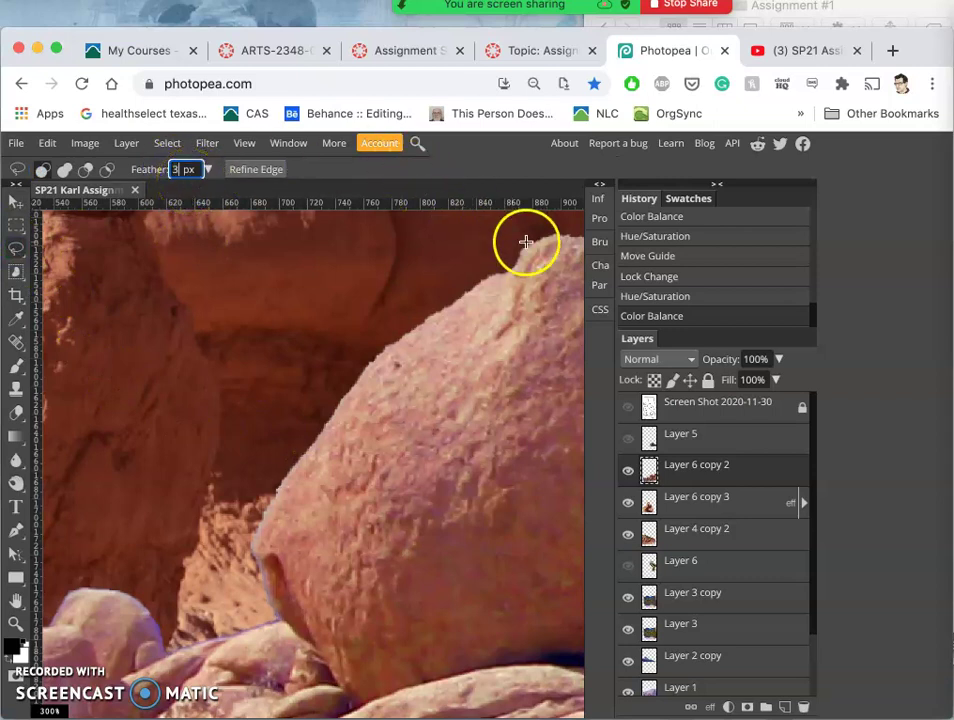
# Try to lasso a strip along the large boulder's upper-left edge, clear its fringe pixels and deselect
pyautogui.moveTo(541, 241); pyautogui.dragTo(541, 241)
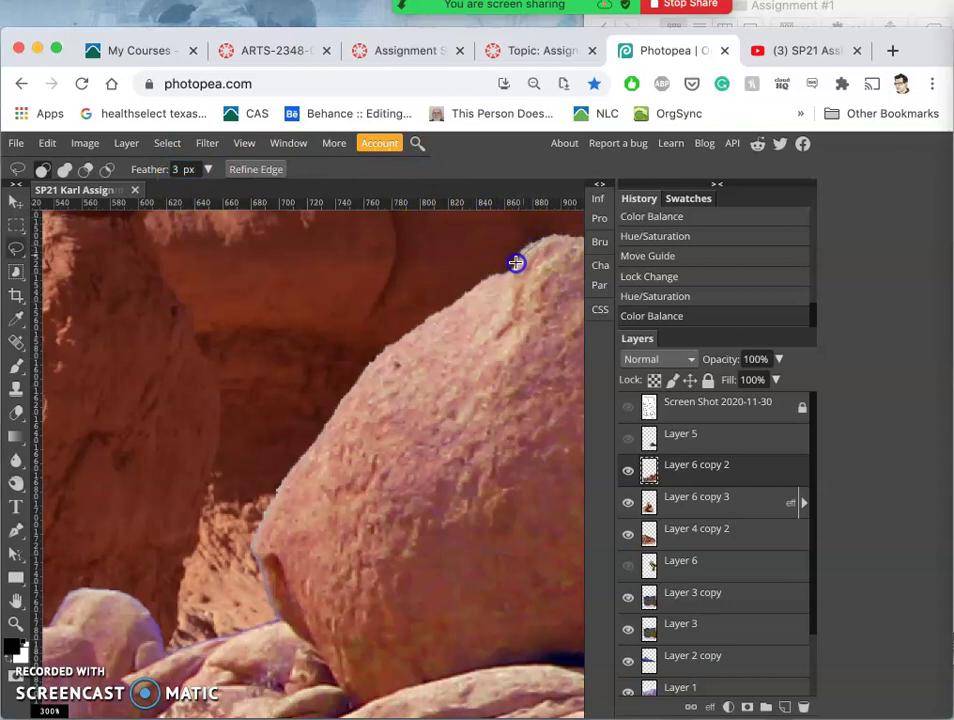
pyautogui.moveTo(451, 306); pyautogui.dragTo(385, 352)
pyautogui.moveTo(433, 262); pyautogui.dragTo(502, 232)
pyautogui.press('Delete')
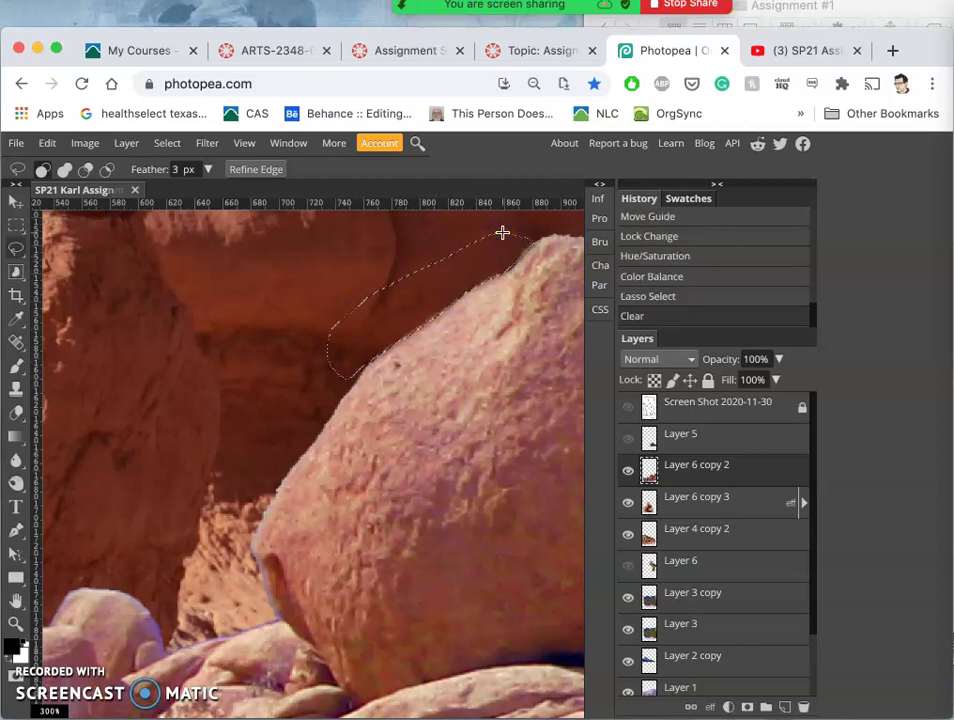
pyautogui.click(320, 367)
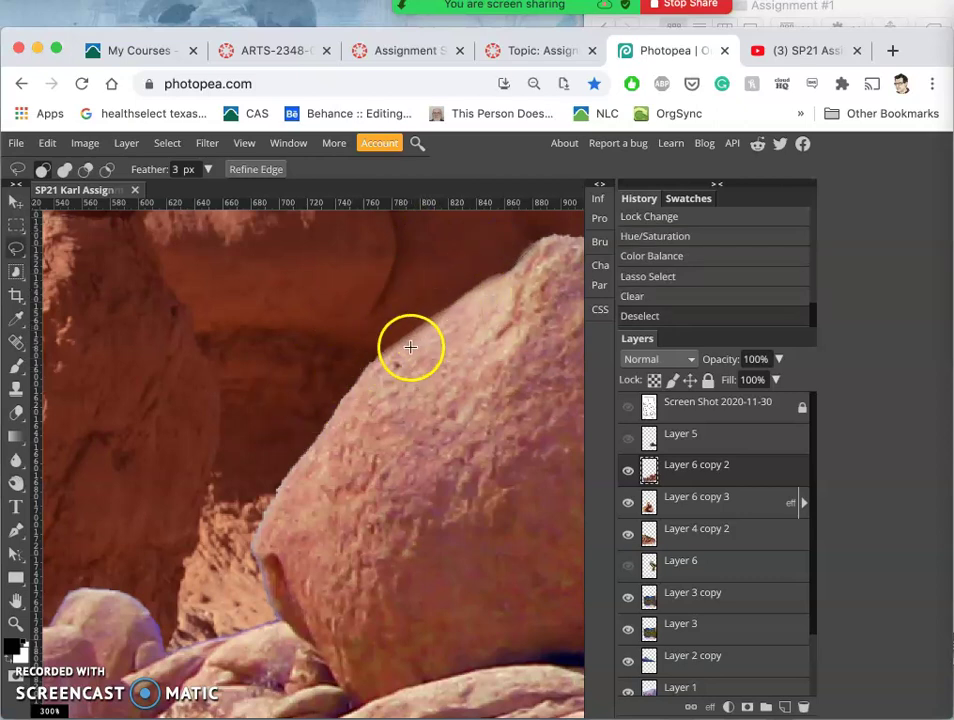
# Undo the deselection, the clearing and the lasso selection on the boulder's edge
pyautogui.press('super+z')
pyautogui.press('super+z')
pyautogui.press('super+z')
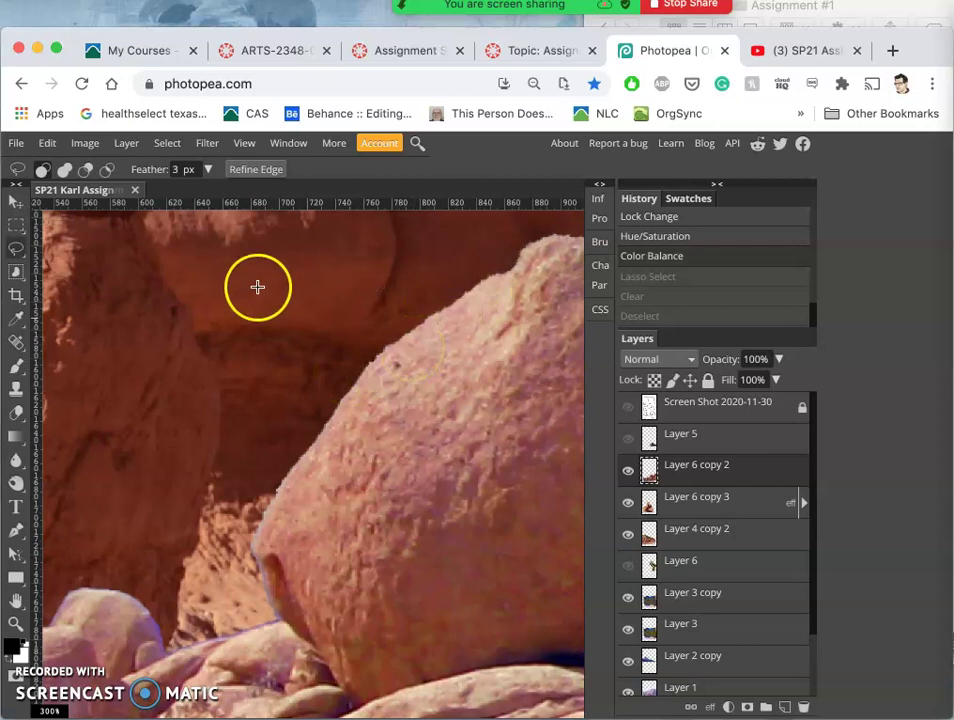
# Set the lasso feather to 1 px, select a strip along the large boulder's upper-left edge, clear its fringe twice and deselect
pyautogui.doubleClick(180, 169)
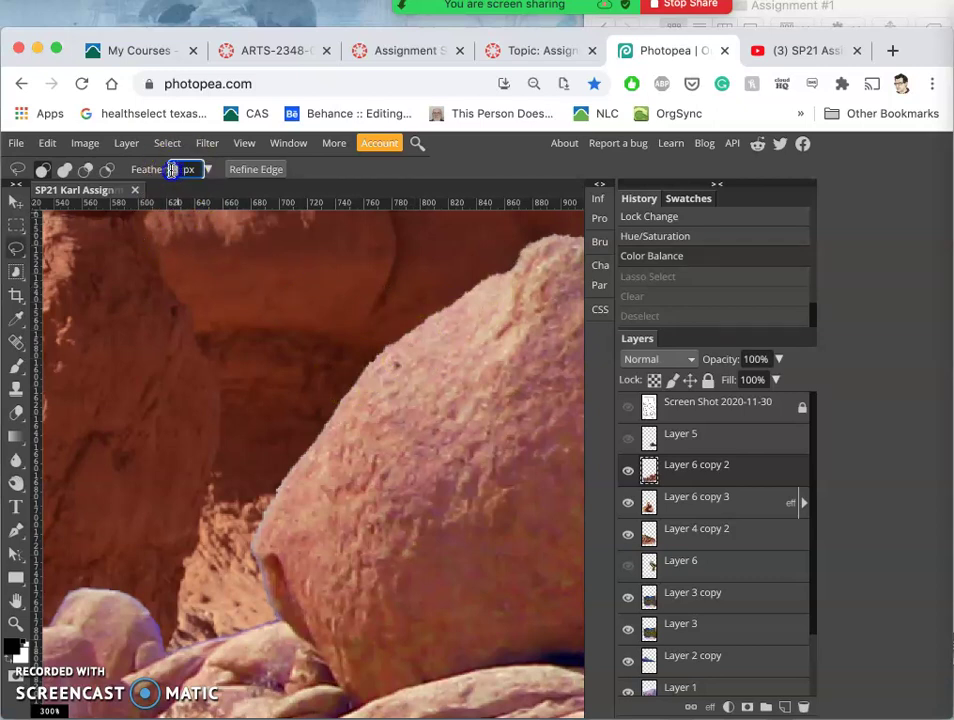
pyautogui.write('1')
pyautogui.click(506, 250)
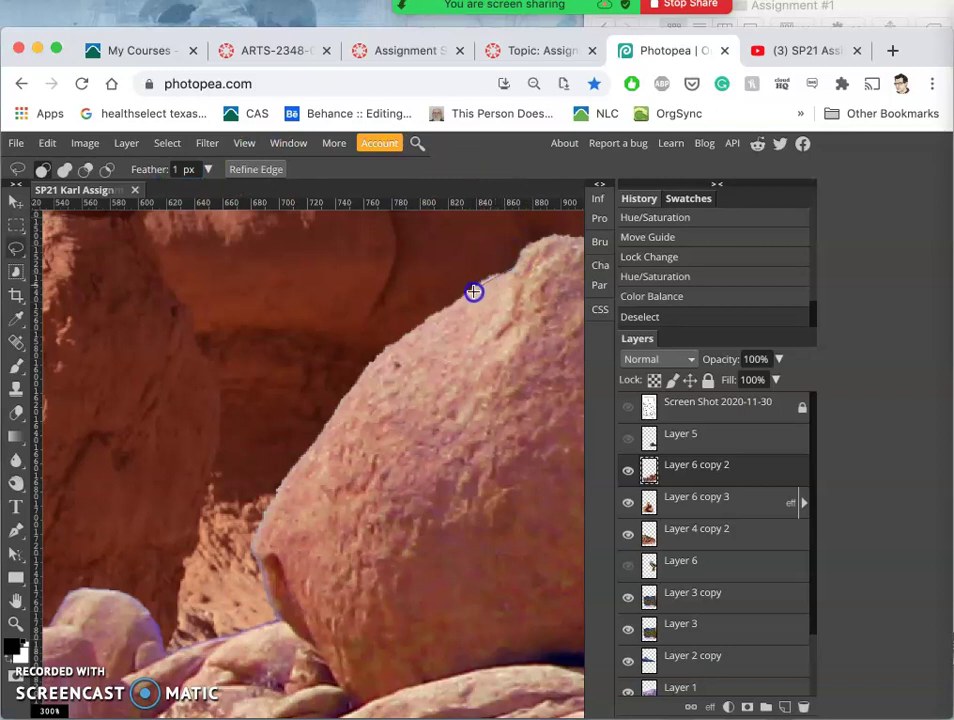
pyautogui.moveTo(438, 314); pyautogui.dragTo(414, 330)
pyautogui.moveTo(463, 256); pyautogui.dragTo(463, 256)
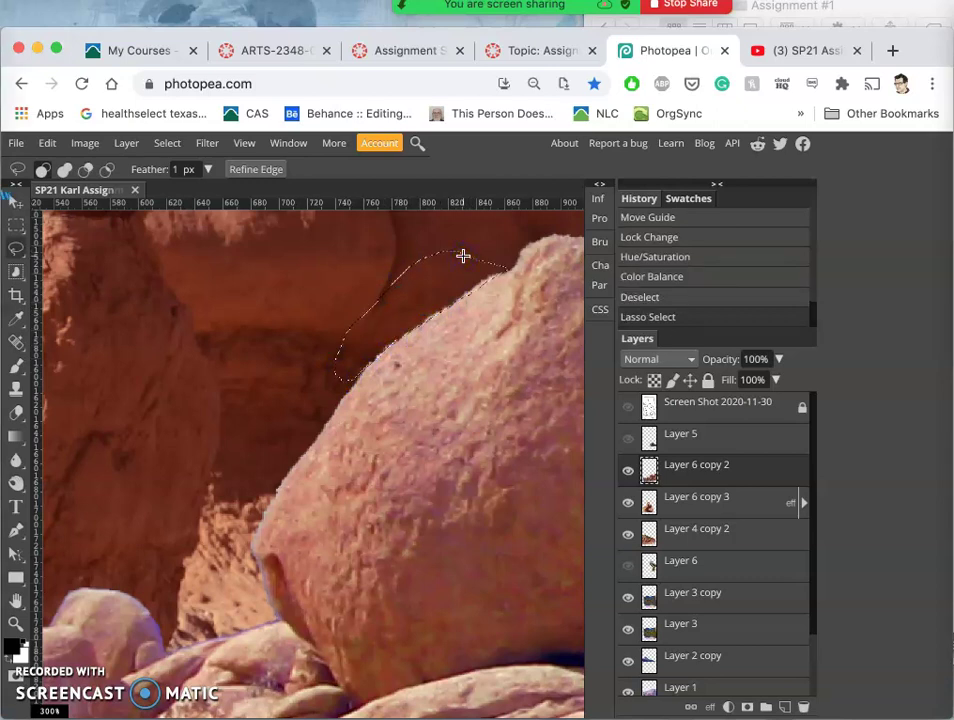
pyautogui.press('Delete')
pyautogui.press('Delete')
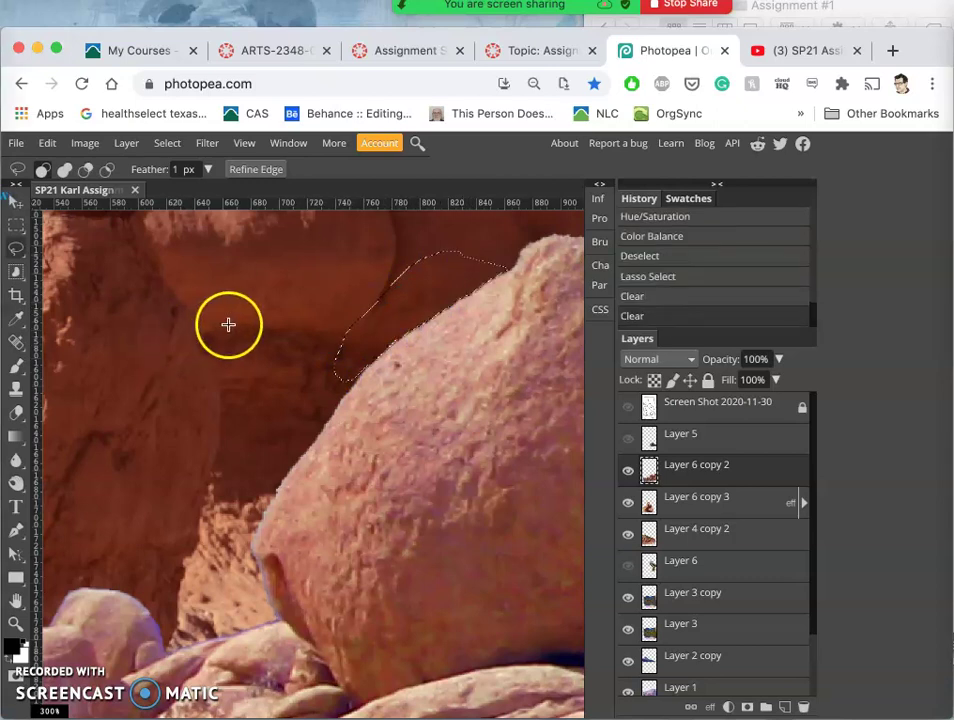
pyautogui.press('super+d')
pyautogui.click(258, 375)
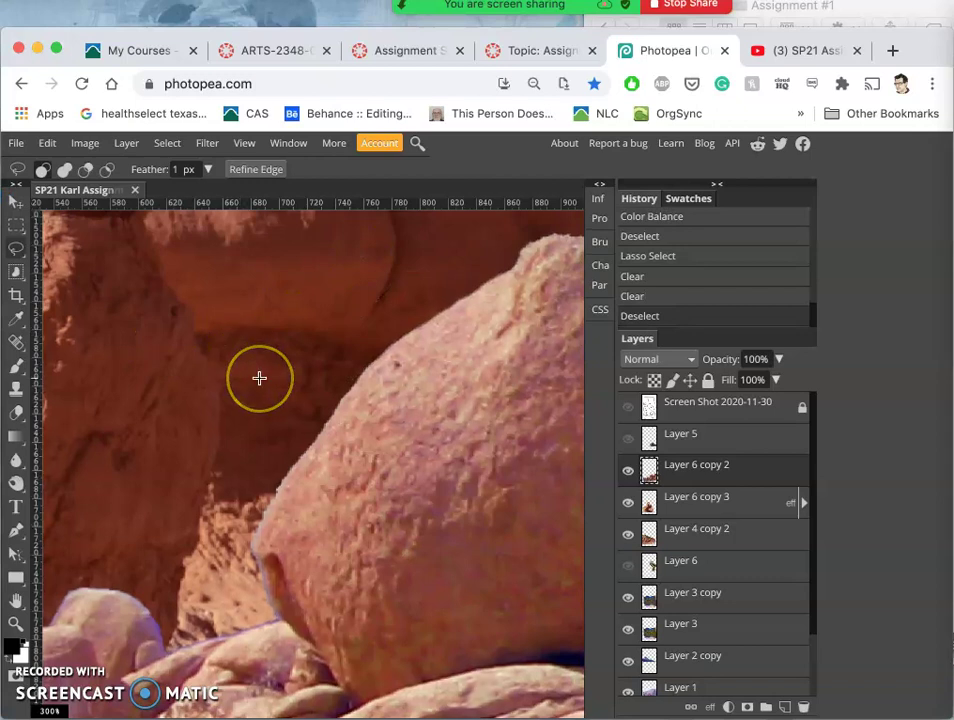
# Lasso the fringe along the large boulder's lower-left edge down to the small rocks, clear it and deselect
pyautogui.scroll(-2, 258, 377)
pyautogui.click(306, 365)
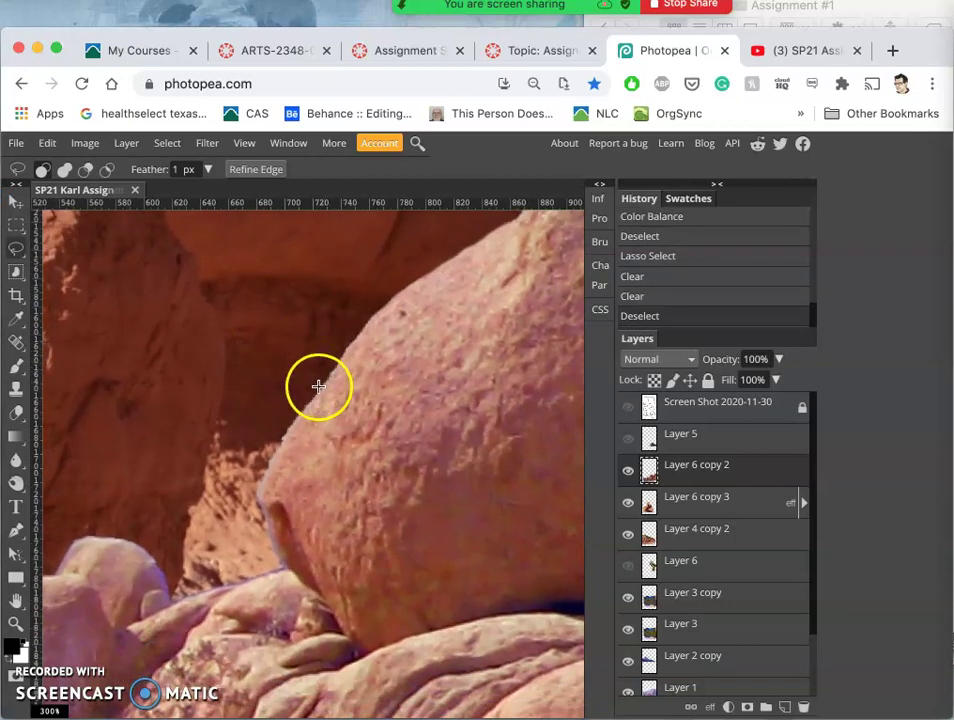
pyautogui.moveTo(285, 437); pyautogui.dragTo(276, 460)
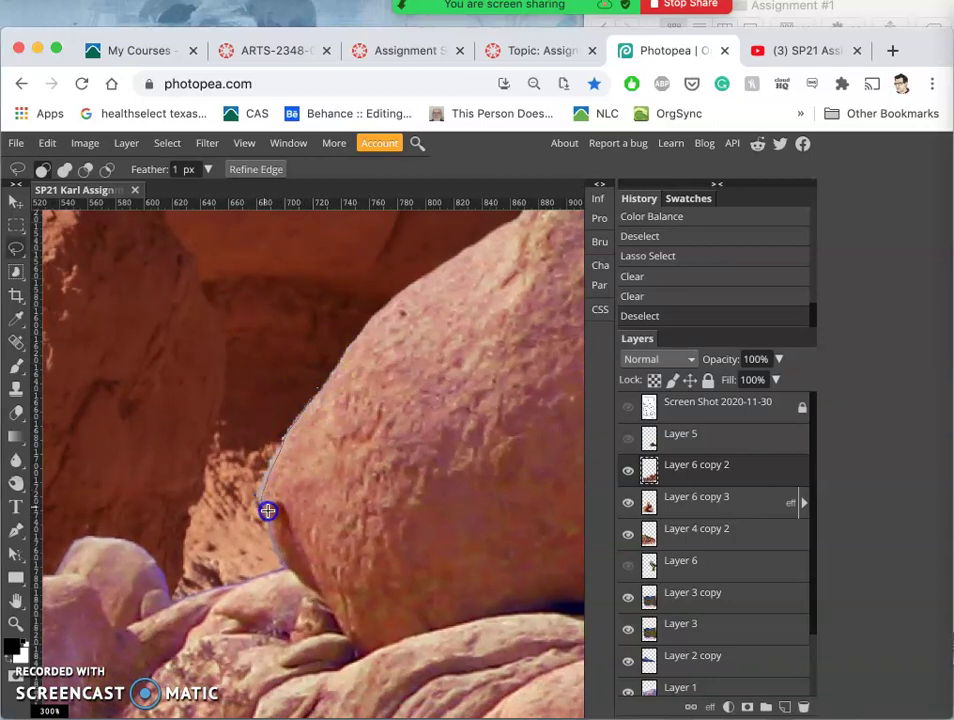
pyautogui.moveTo(267, 512); pyautogui.dragTo(271, 535)
pyautogui.moveTo(250, 574)
pyautogui.mouseDown()
pyautogui.moveTo(224, 579)
pyautogui.moveTo(222, 451)
pyautogui.mouseUp()
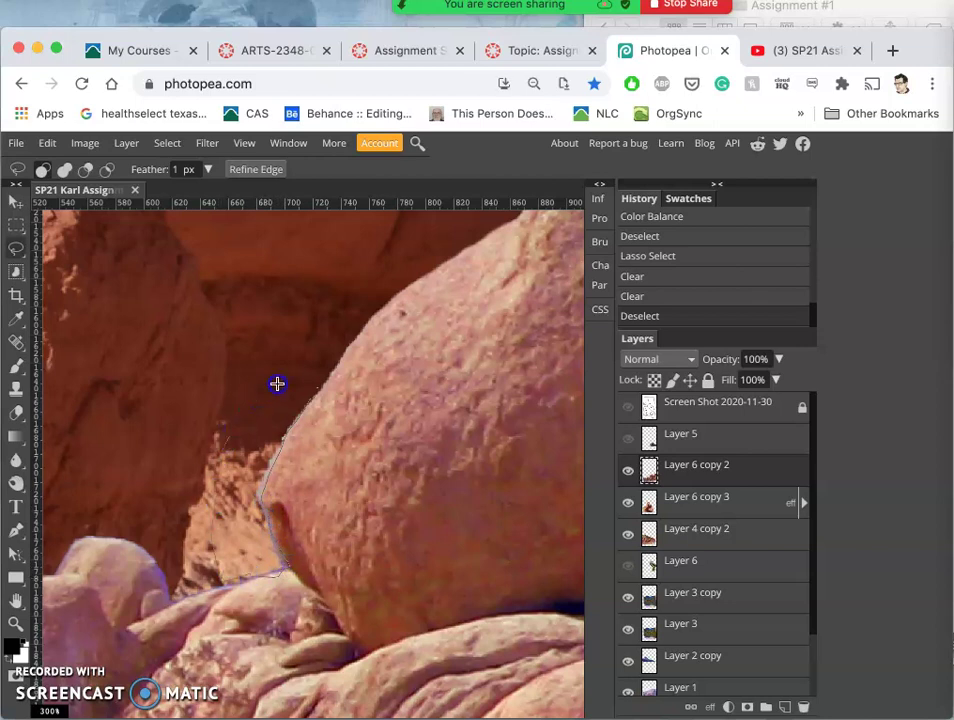
pyautogui.moveTo(287, 379); pyautogui.dragTo(287, 379)
pyautogui.press('Delete')
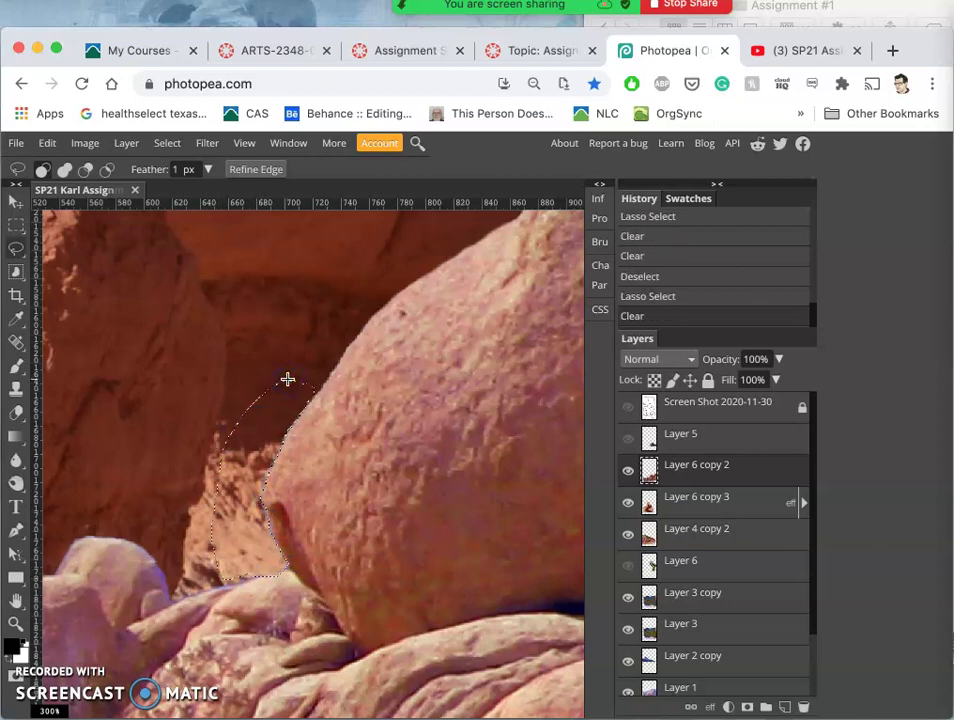
pyautogui.press('super+d')
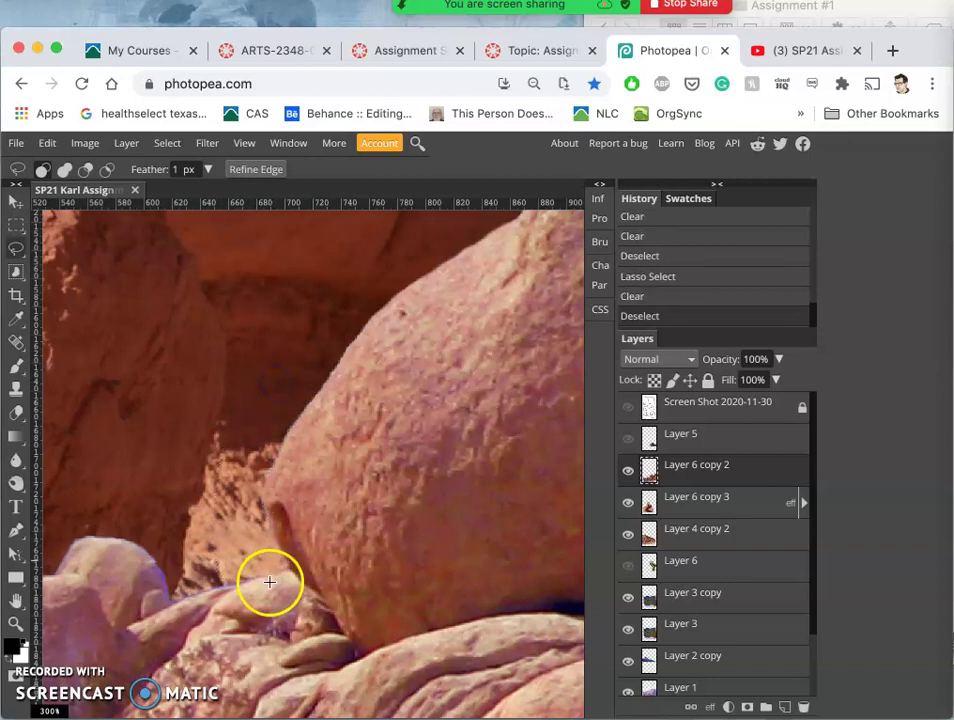
# Lasso the fringe over the small rounded rock left of the large boulder, clear it and deselect
pyautogui.scroll(-3, 256, 571)
pyautogui.hscroll(-3, 256, 571)
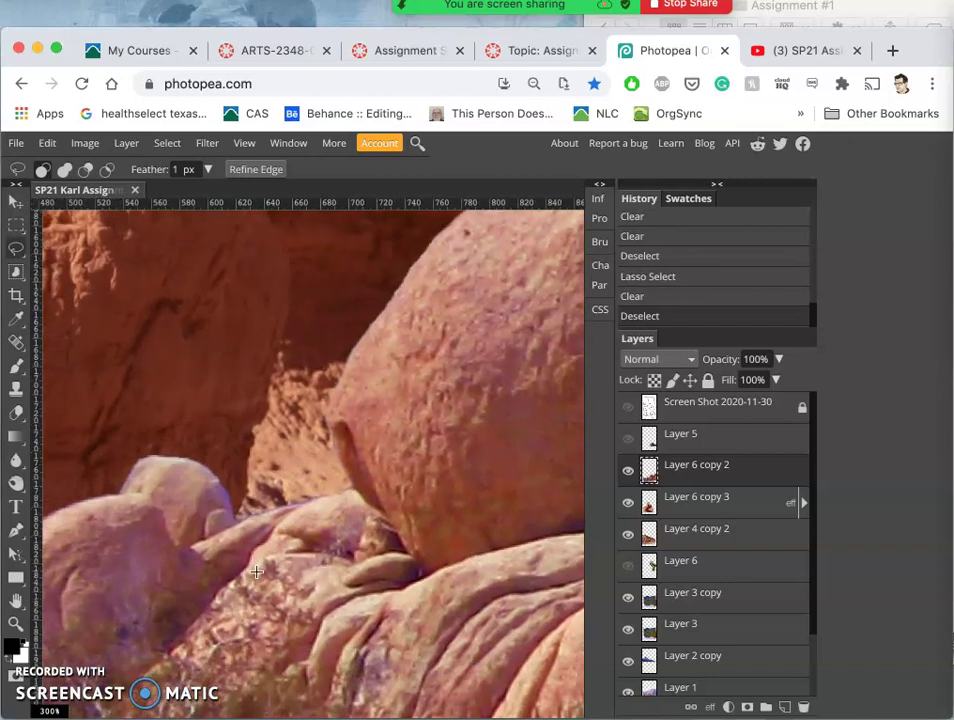
pyautogui.moveTo(249, 530)
pyautogui.mouseDown()
pyautogui.moveTo(207, 466)
pyautogui.moveTo(145, 468)
pyautogui.mouseUp()
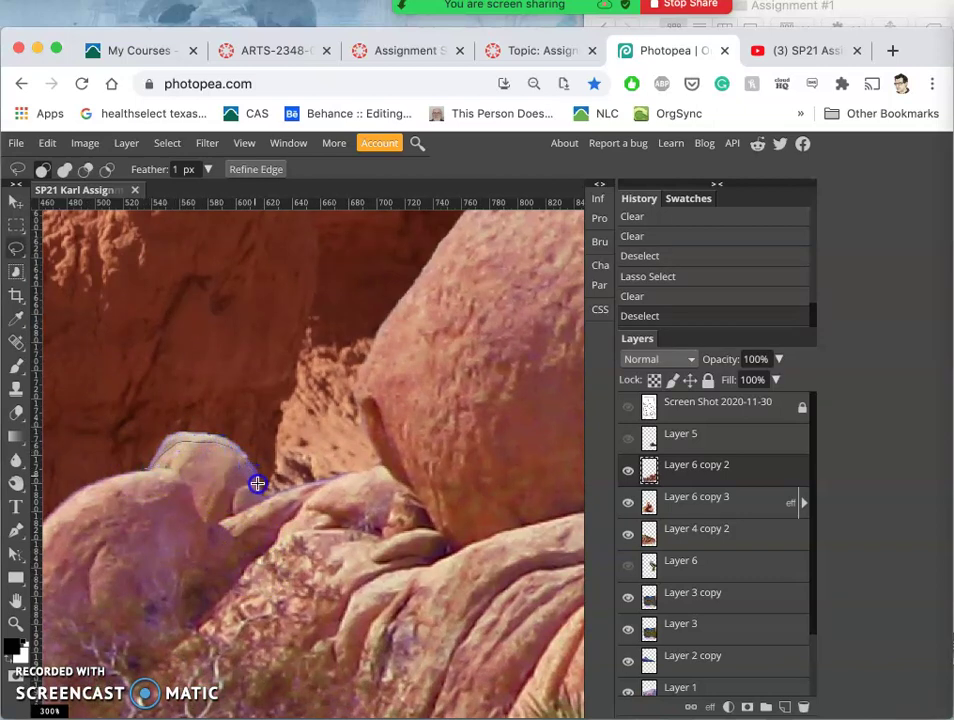
pyautogui.moveTo(263, 489)
pyautogui.mouseDown()
pyautogui.moveTo(247, 428)
pyautogui.moveTo(177, 397)
pyautogui.mouseUp()
pyautogui.moveTo(131, 458); pyautogui.dragTo(132, 456)
pyautogui.press('Delete')
pyautogui.click(183, 417)
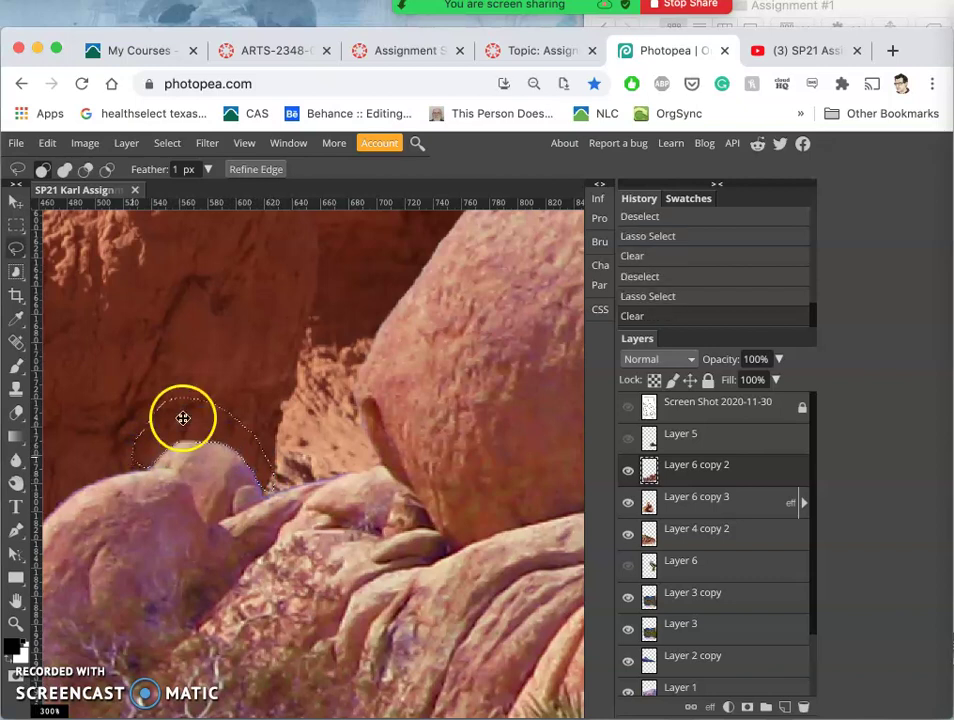
pyautogui.click(243, 382)
# Examine the edges of the leftmost rocks and the shrub line for remaining fringe
pyautogui.hscroll(-5, 261, 357)
pyautogui.scroll(-4, 261, 357)
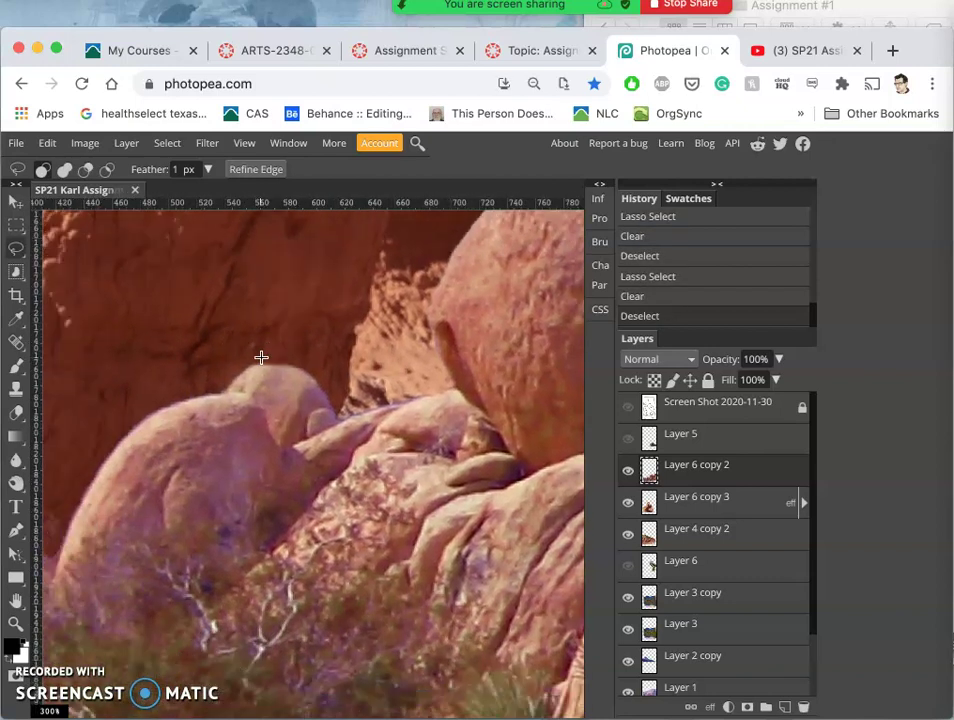
pyautogui.hscroll(-5, 261, 357)
pyautogui.scroll(-4, 261, 357)
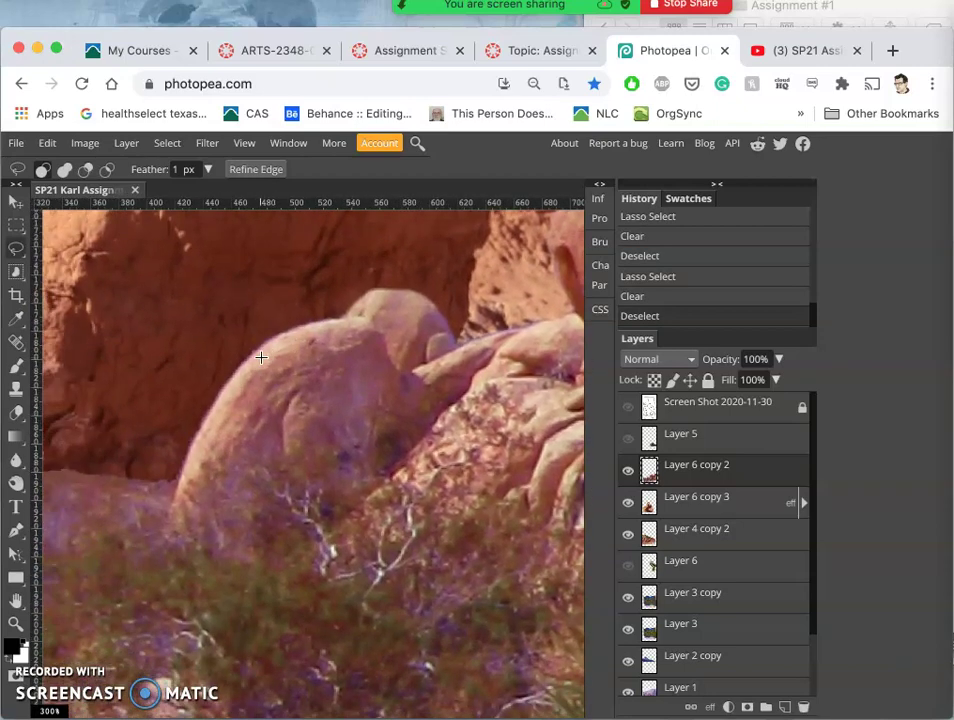
pyautogui.scroll(2, 261, 357)
pyautogui.hscroll(-6, 261, 357)
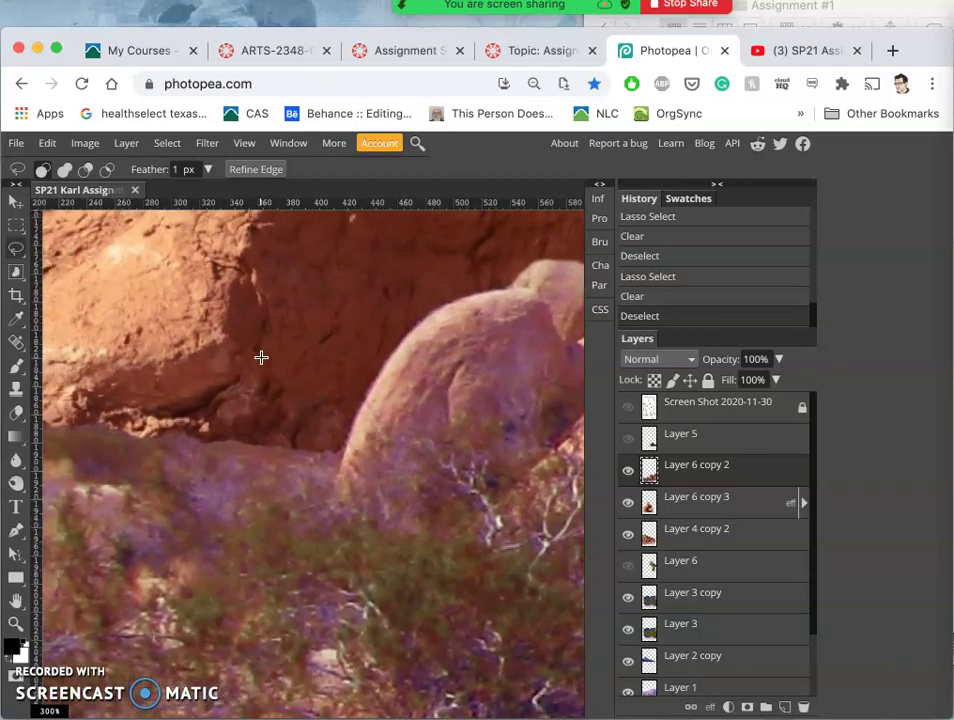
pyautogui.hscroll(-2, 261, 357)
pyautogui.scroll(1, 261, 357)
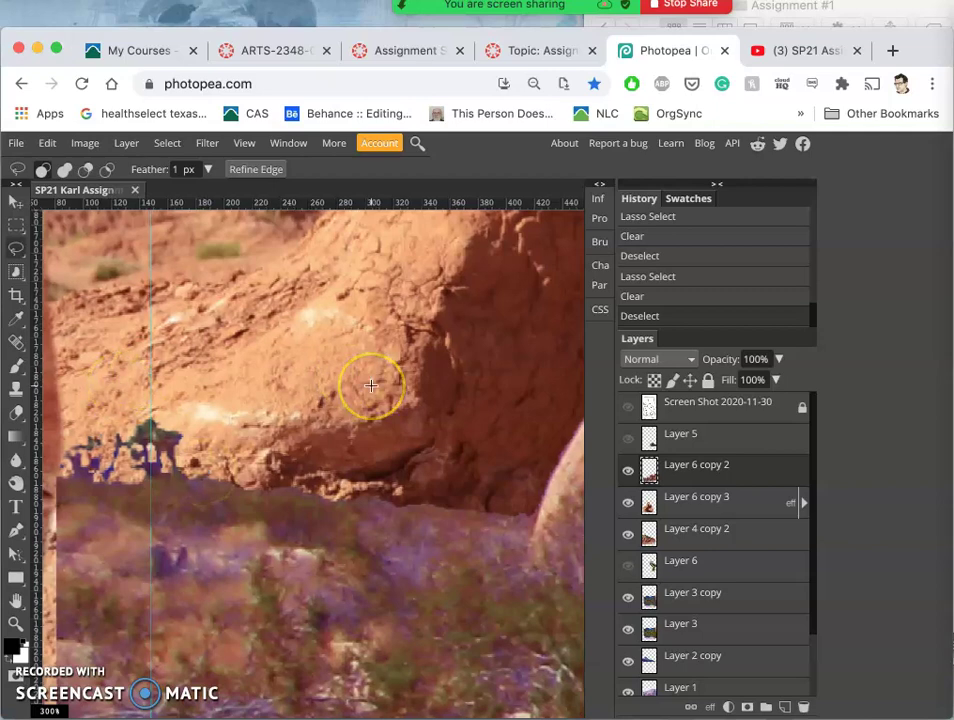
# Lasso the purple fringe along the large boulder's upper-right edge, clear it and deselect
pyautogui.hscroll(5, 370, 385)
pyautogui.hscroll(10, 371, 385)
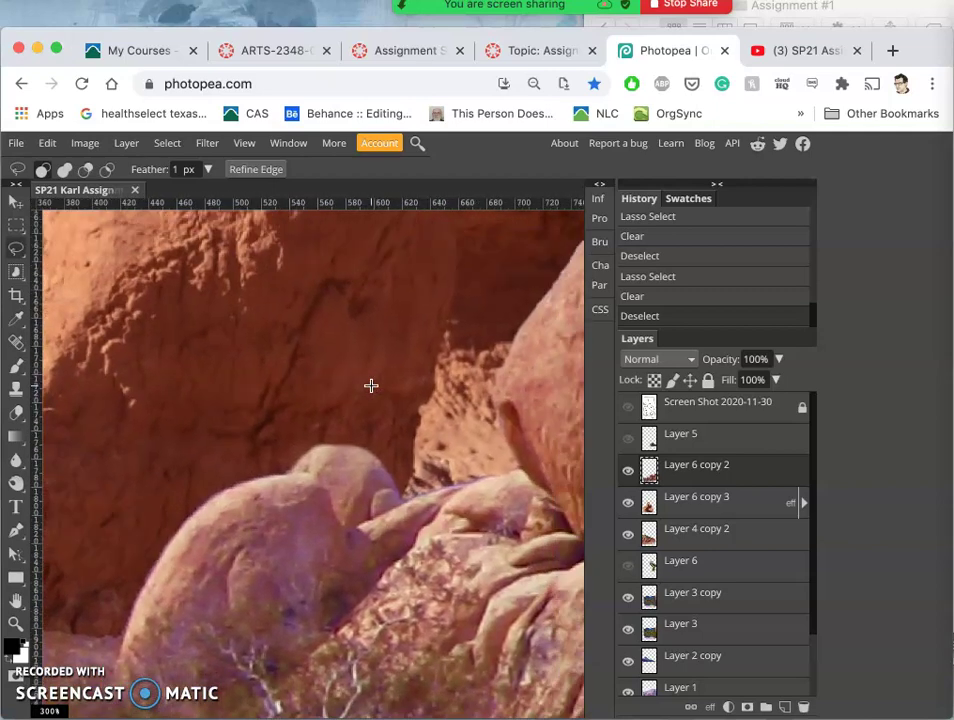
pyautogui.hscroll(5, 371, 385)
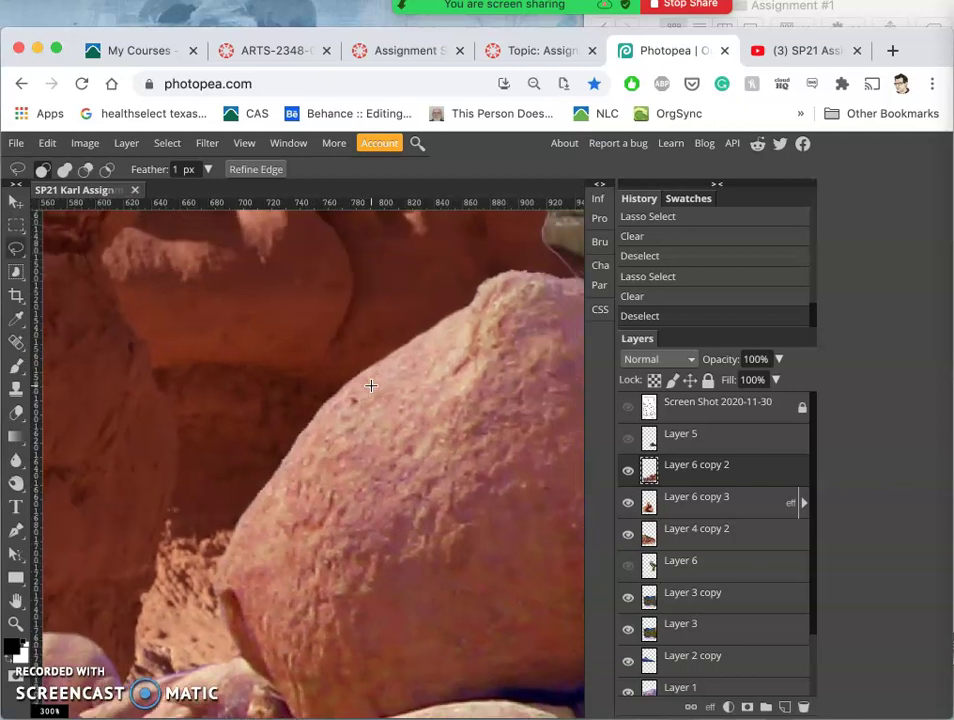
pyautogui.hscroll(5, 371, 385)
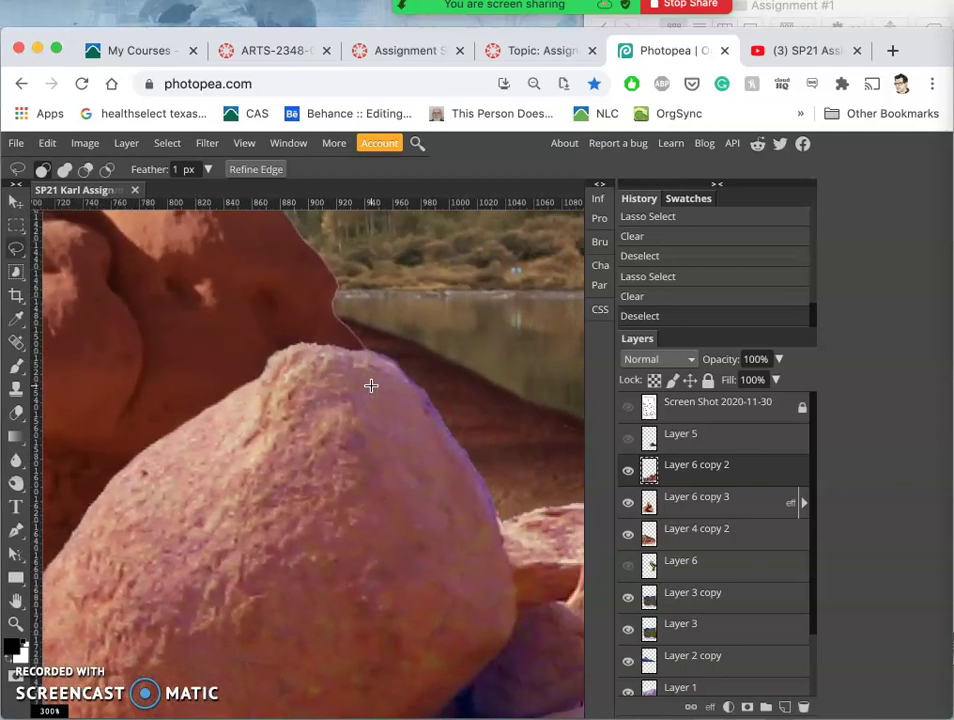
pyautogui.click(265, 377)
pyautogui.moveTo(265, 377)
pyautogui.mouseDown()
pyautogui.moveTo(249, 347)
pyautogui.moveTo(338, 344)
pyautogui.mouseUp()
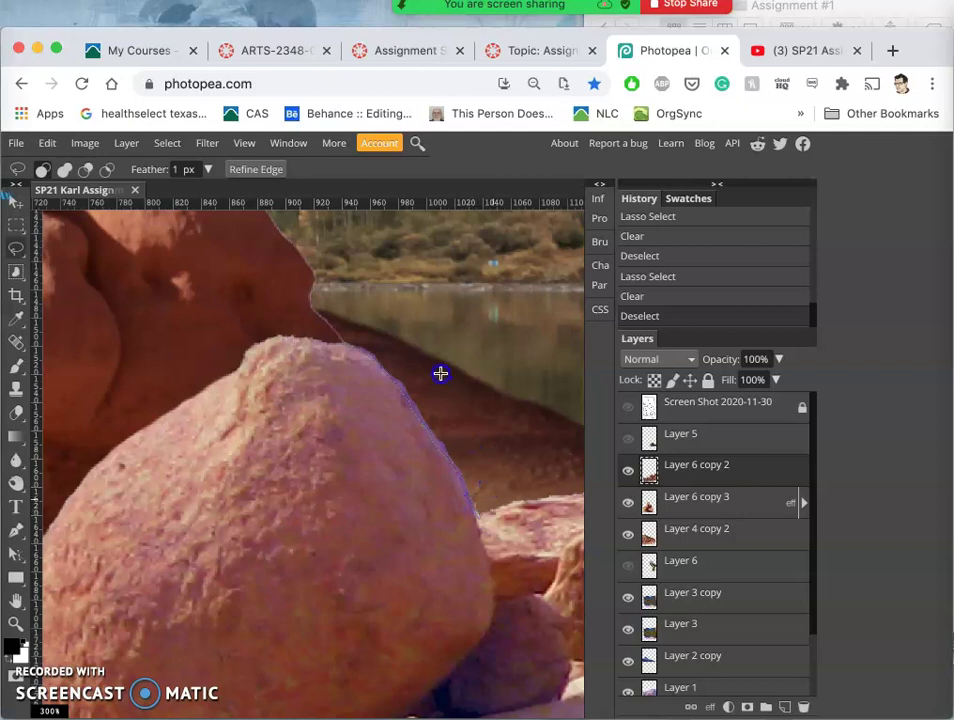
pyautogui.click(330, 328)
pyautogui.press('Delete')
pyautogui.hotkey('ctrl', 'd')
# Lasso the remaining fringe where the large boulder's right edge meets the flat rock, clear it and deselect
pyautogui.hscroll(3, 450, 355)
pyautogui.scroll(-2, 450, 355)
pyautogui.click(418, 373)
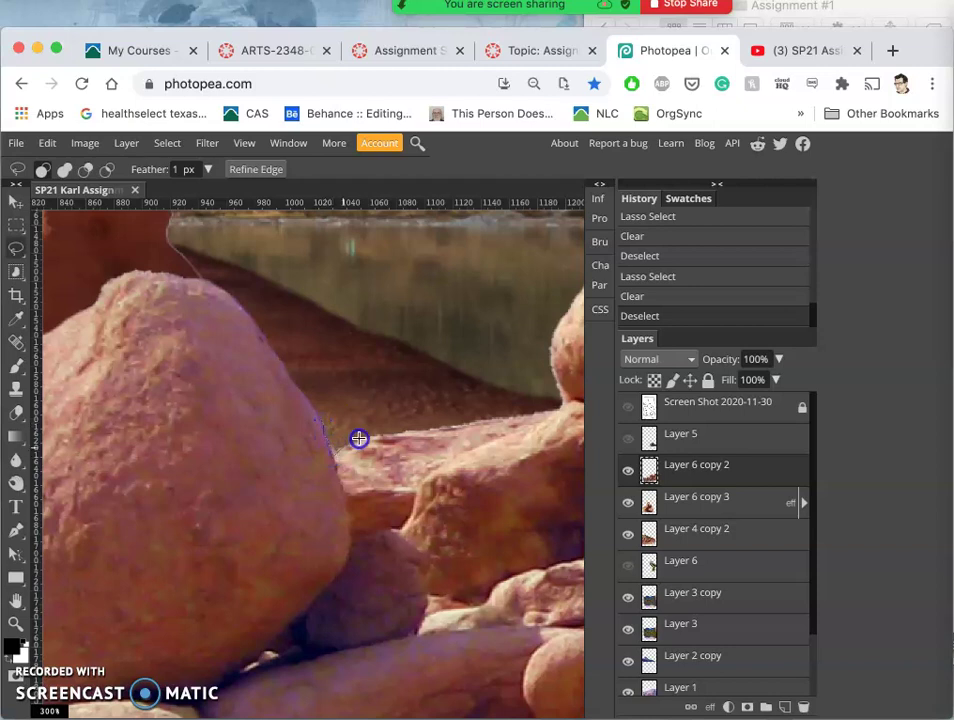
pyautogui.moveTo(350, 408); pyautogui.dragTo(350, 408)
pyautogui.press('Delete')
pyautogui.click(381, 373)
# Lasso along the flat rock's upper edge and up the stacked rocks' left side, clear the fringe and deselect
pyautogui.hscroll(4, 421, 385)
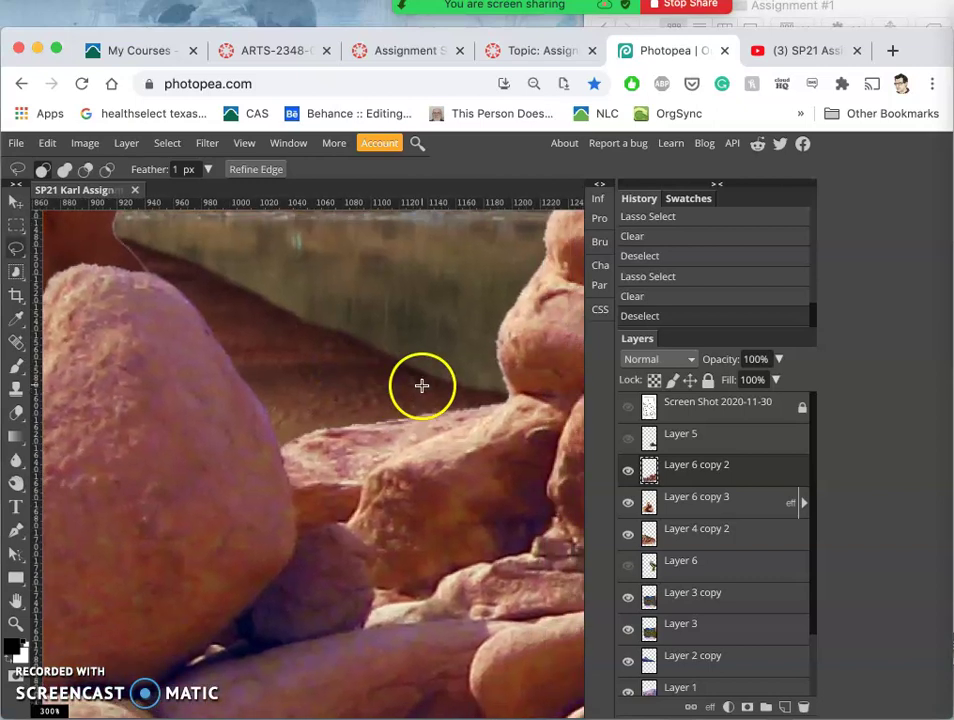
pyautogui.moveTo(290, 428); pyautogui.dragTo(291, 428)
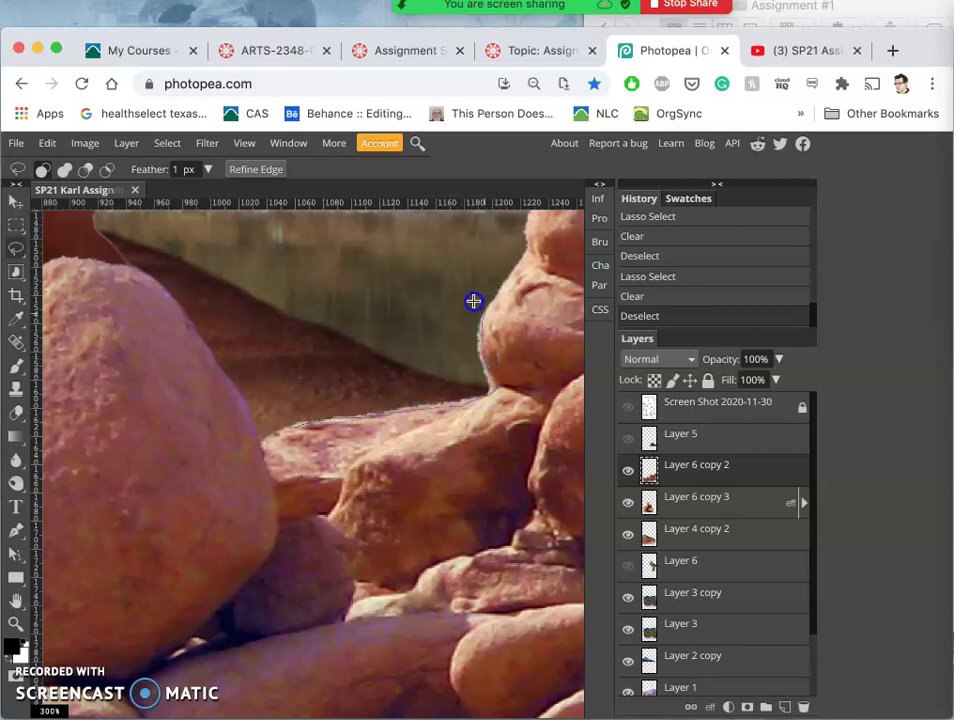
pyautogui.moveTo(313, 378); pyautogui.dragTo(313, 377)
pyautogui.press('Delete')
pyautogui.click(311, 314)
# Lasso around the top and left edge of the uppermost stacked rock on the right, clear its fringe and deselect
pyautogui.hscroll(5, 335, 304)
pyautogui.scroll(3, 335, 304)
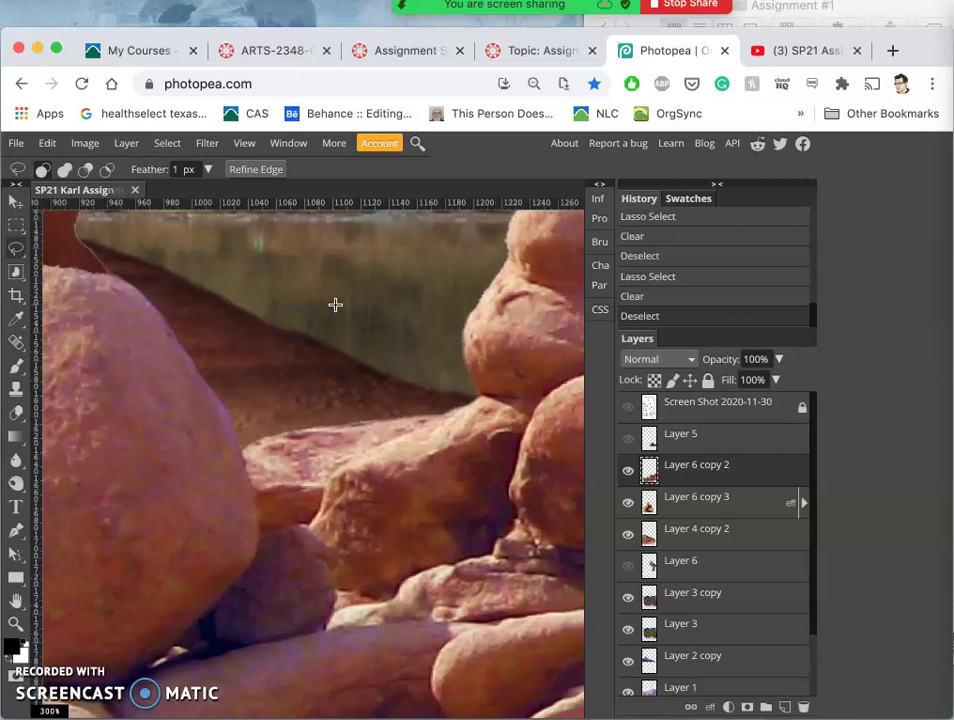
pyautogui.hscroll(4, 335, 304)
pyautogui.scroll(3, 335, 304)
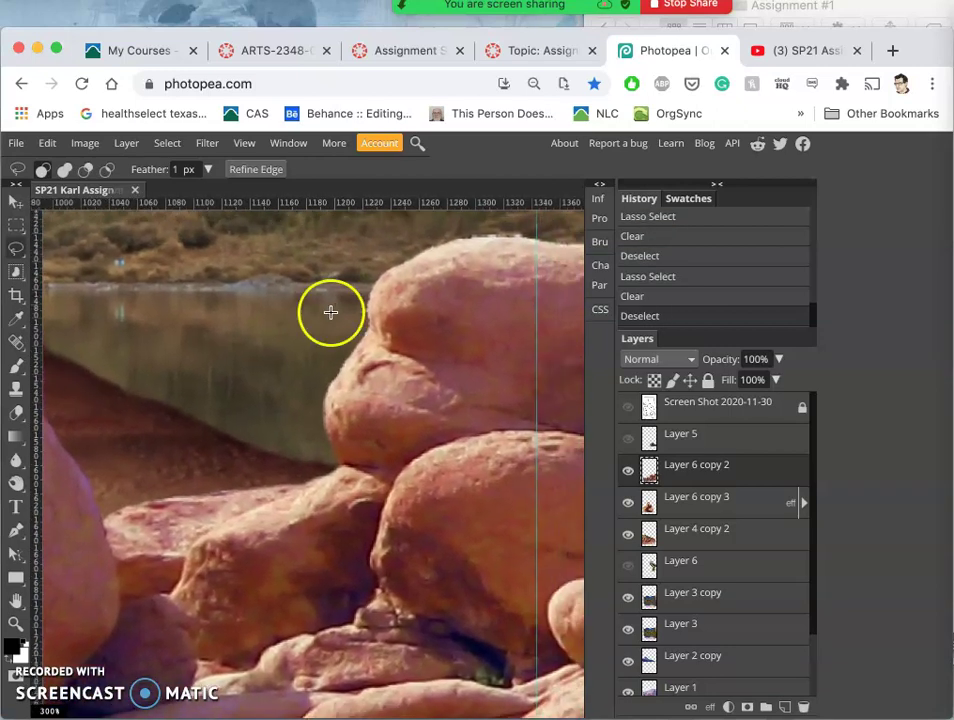
pyautogui.moveTo(533, 265); pyautogui.dragTo(533, 265)
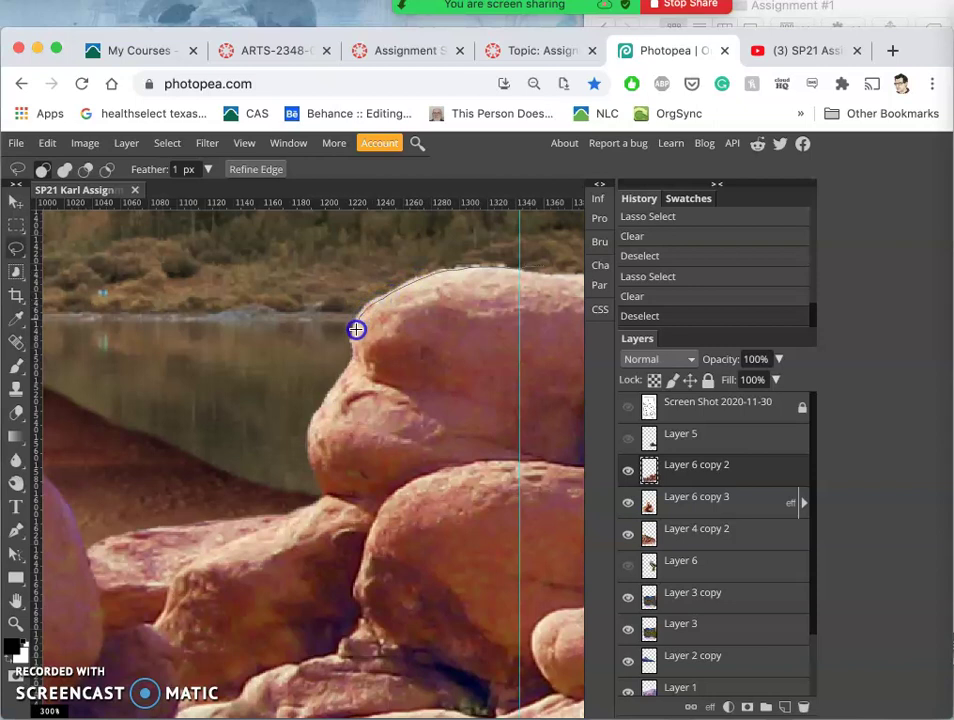
pyautogui.moveTo(315, 380)
pyautogui.mouseDown()
pyautogui.moveTo(305, 320)
pyautogui.moveTo(387, 239)
pyautogui.mouseUp()
pyautogui.moveTo(494, 244); pyautogui.dragTo(500, 256)
pyautogui.press('Delete')
pyautogui.click(275, 341)
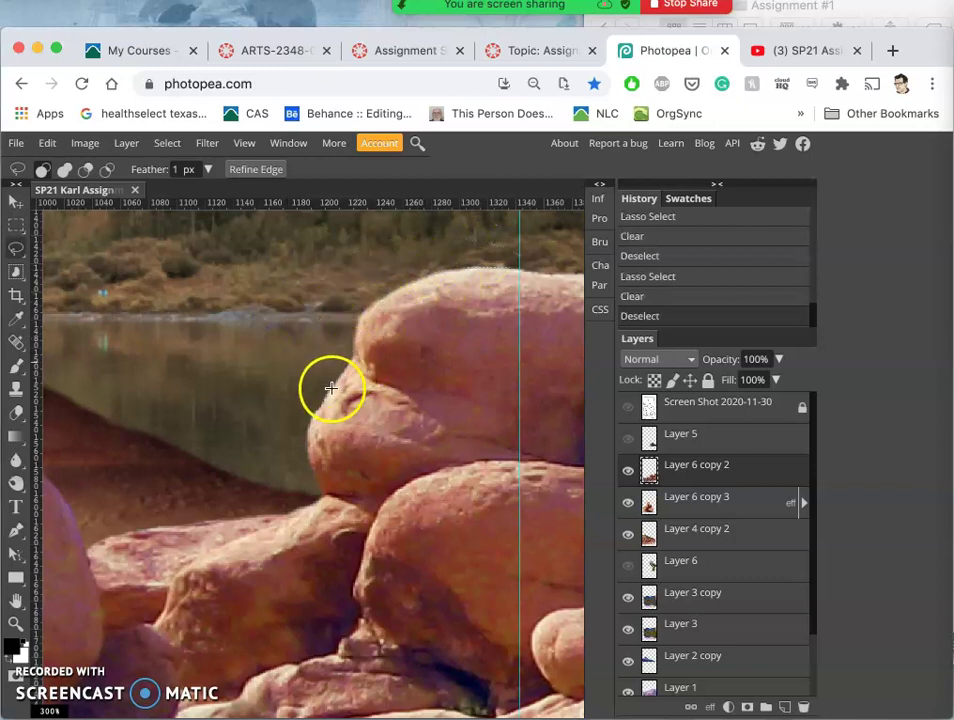
# Review the trimmed rock edges up close and in the whole collage, and examine the red rock's edge behind the large boulder
pyautogui.scroll(-2, 308, 484)
pyautogui.hscroll(-2, 308, 484)
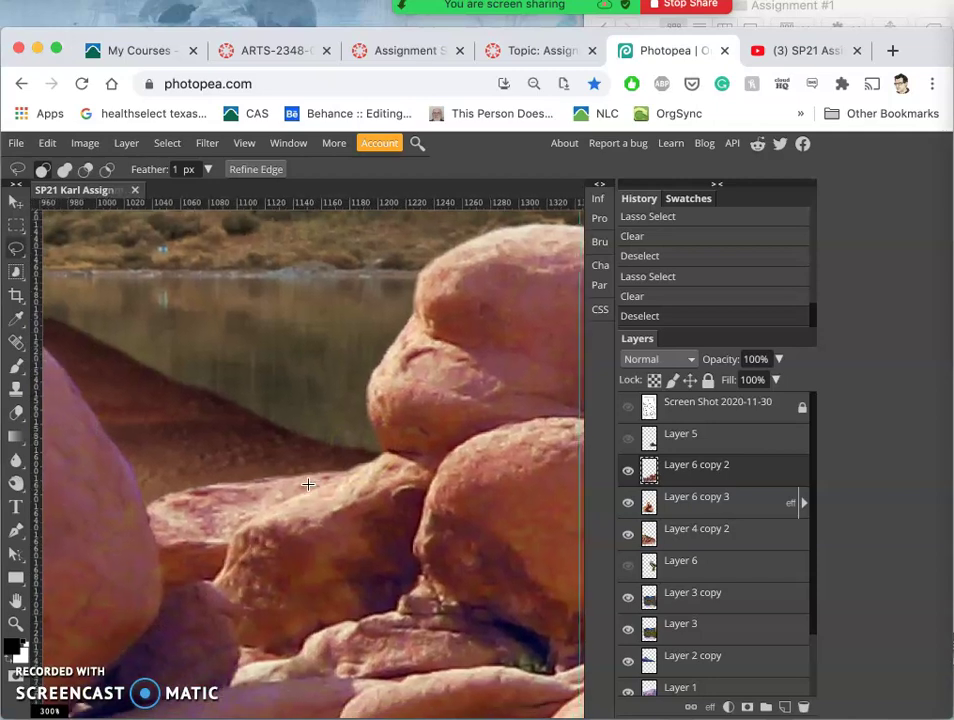
pyautogui.scroll(-2, 308, 484)
pyautogui.hscroll(-3, 308, 484)
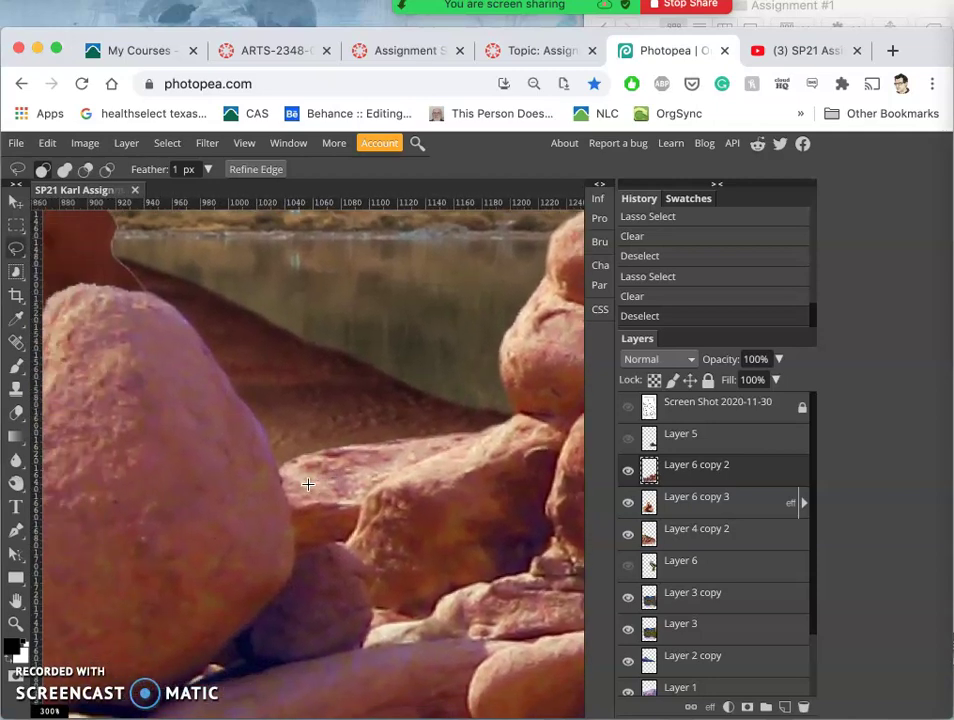
pyautogui.hscroll(-6, 308, 484)
pyautogui.scroll(2, 308, 484)
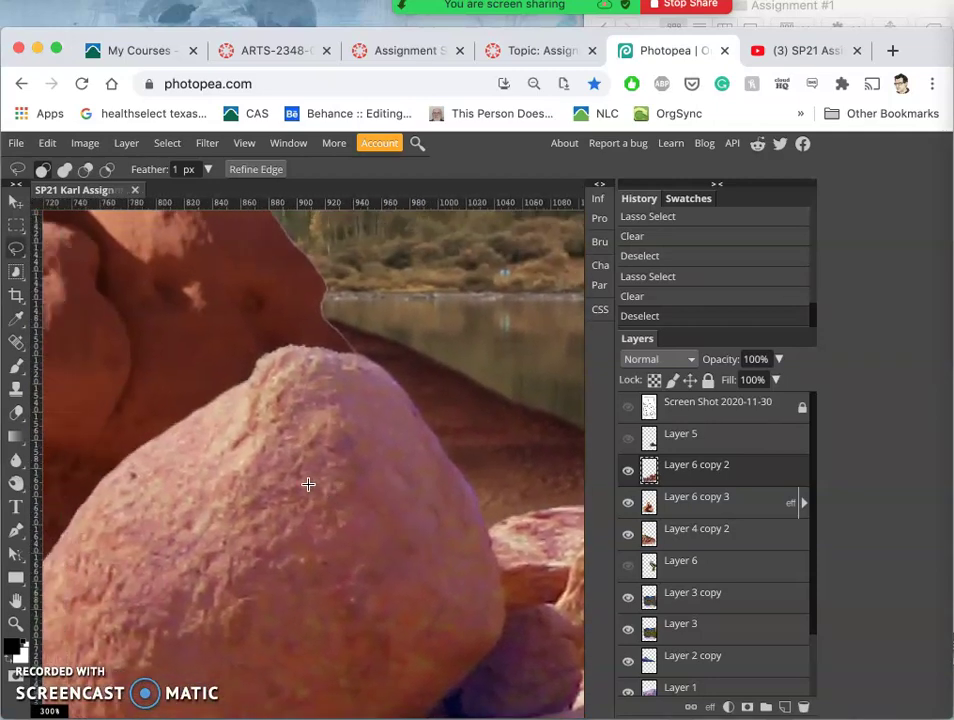
pyautogui.hscroll(-4, 308, 484)
pyautogui.scroll(-1, 308, 484)
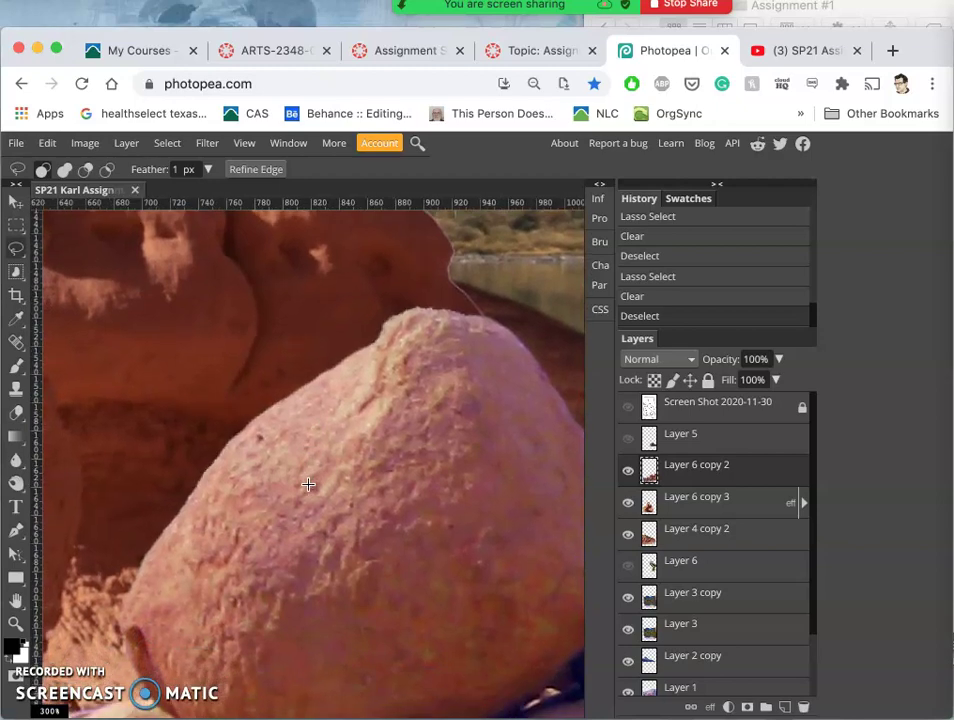
pyautogui.scroll(-8, 308, 484)
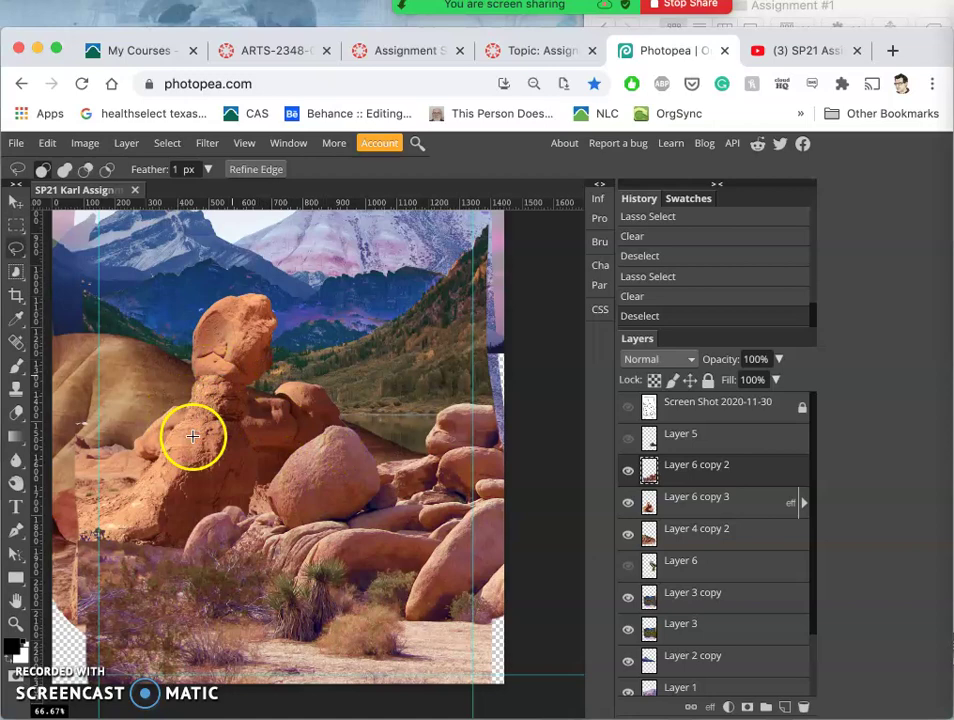
pyautogui.scroll(10, 207, 450)
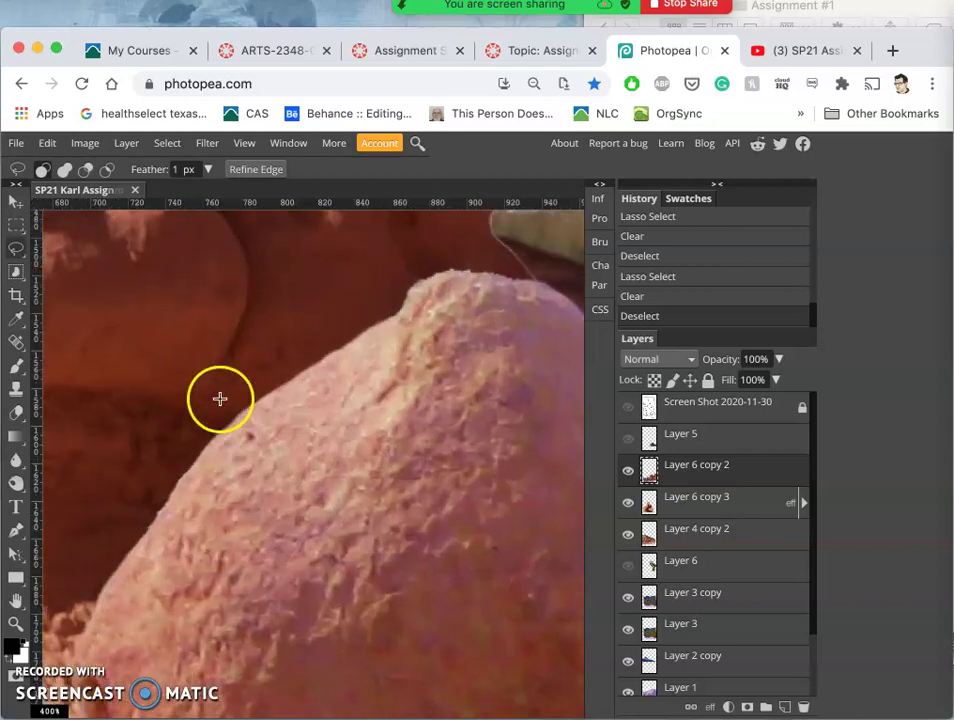
pyautogui.scroll(5, 226, 363)
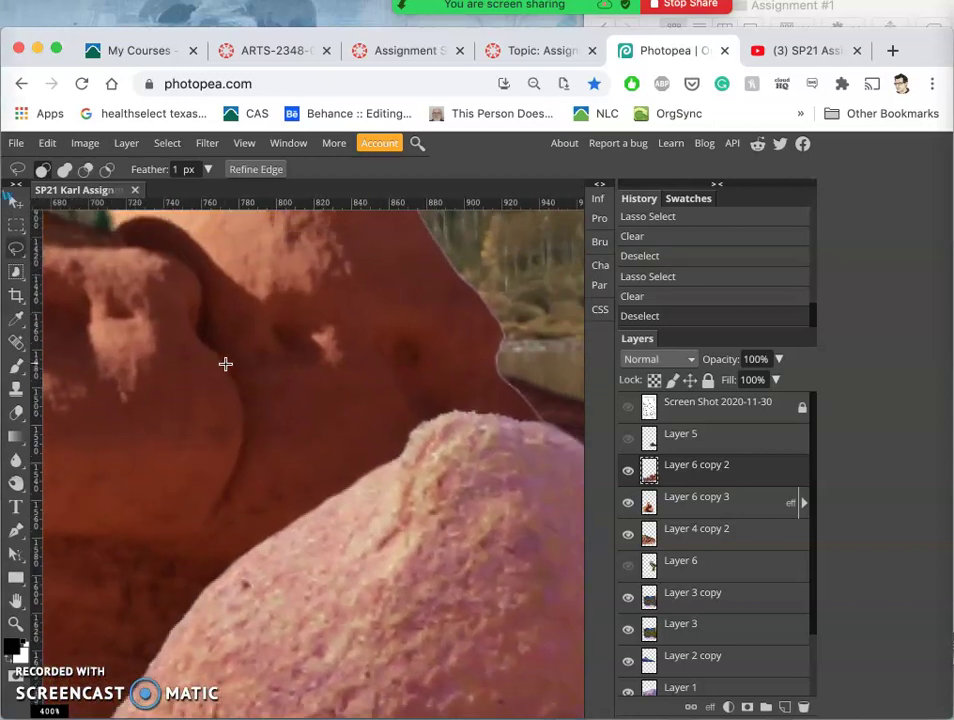
# Lasso along the pink boulder's top edge where it overlaps the red rock, clear the fringe and deselect
pyautogui.hscroll(3, 291, 341)
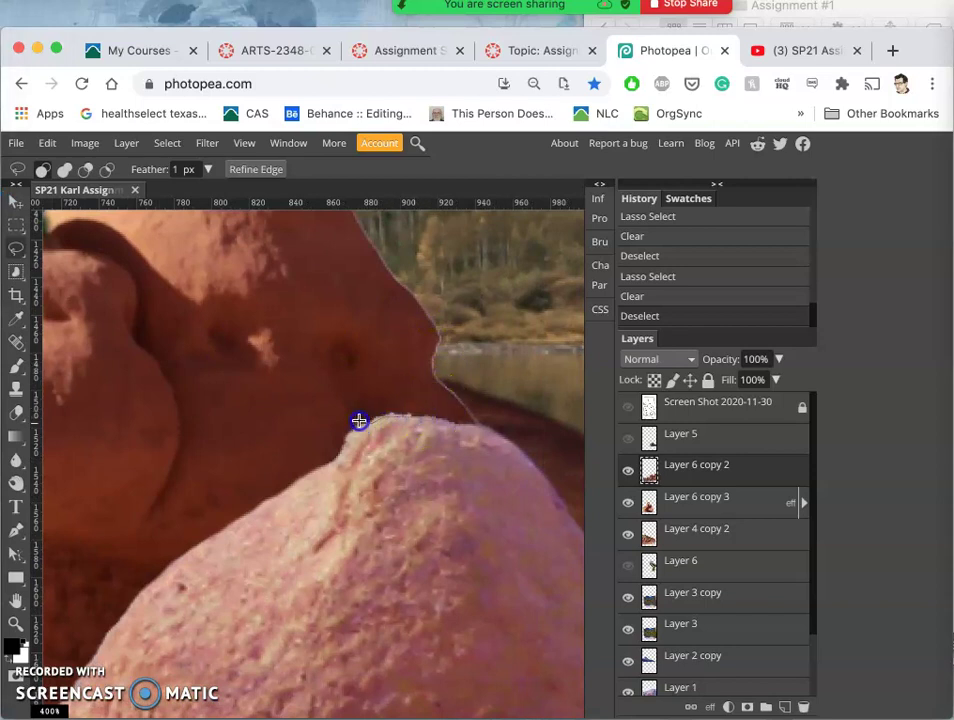
pyautogui.moveTo(457, 420); pyautogui.dragTo(457, 420)
pyautogui.press('BackSpace')
pyautogui.click(415, 362)
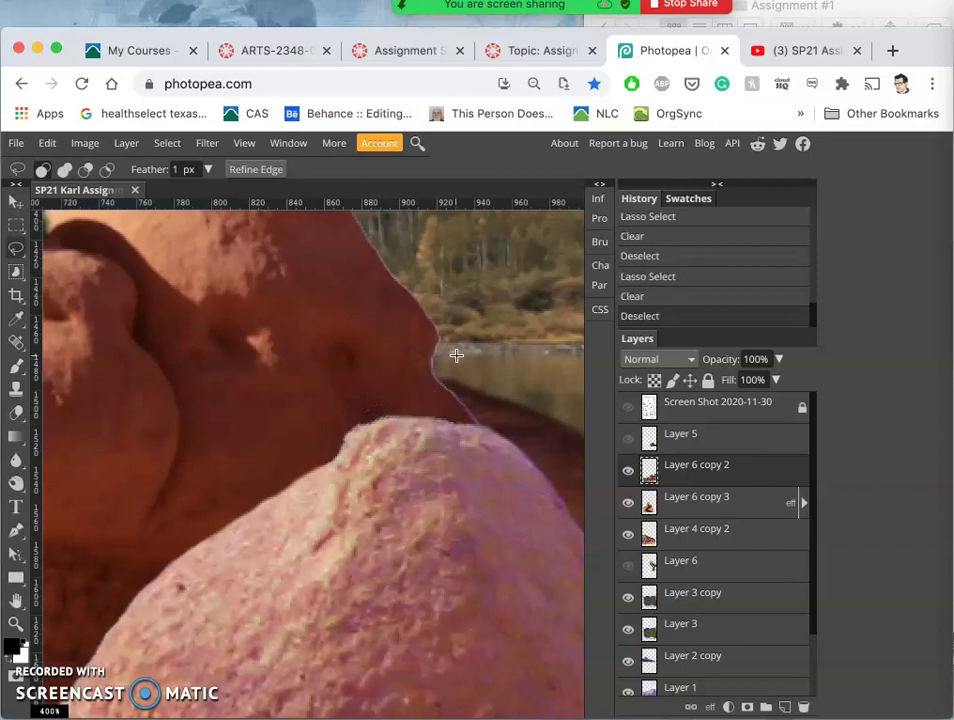
# On Layer 6 copy 3, lasso along the rounded red rock's right edge down to the boulder, clear the fringe and deselect
pyautogui.scroll(3, 456, 355)
pyautogui.hscroll(3, 456, 355)
pyautogui.click(686, 540)
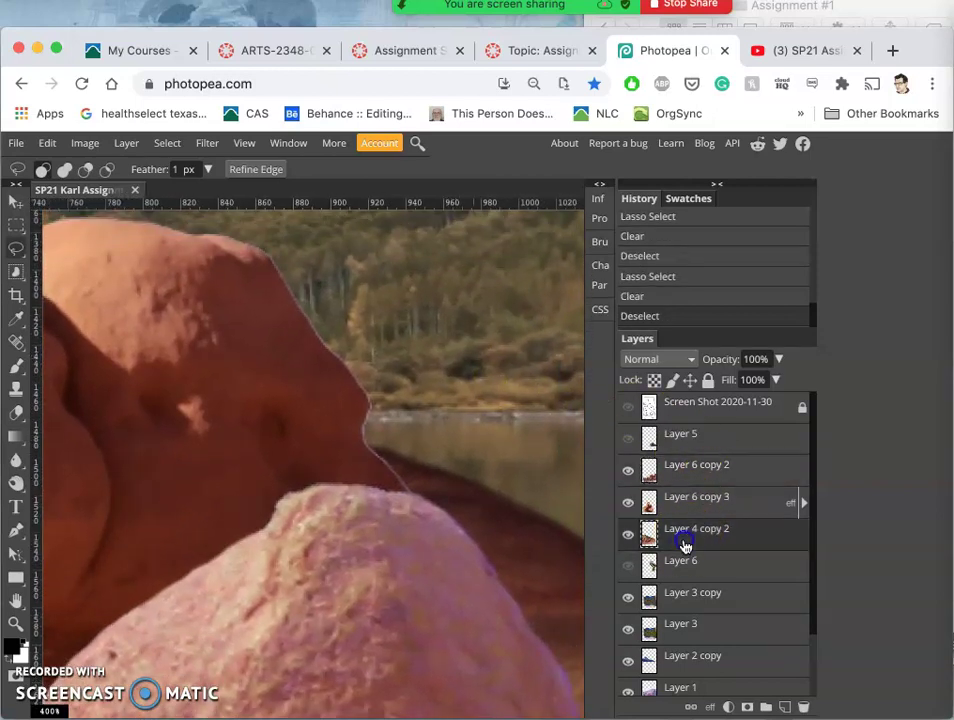
pyautogui.click(628, 536)
pyautogui.click(688, 503)
pyautogui.click(625, 504)
pyautogui.click(624, 503)
pyautogui.click(650, 504)
pyautogui.moveTo(262, 248); pyautogui.dragTo(262, 248)
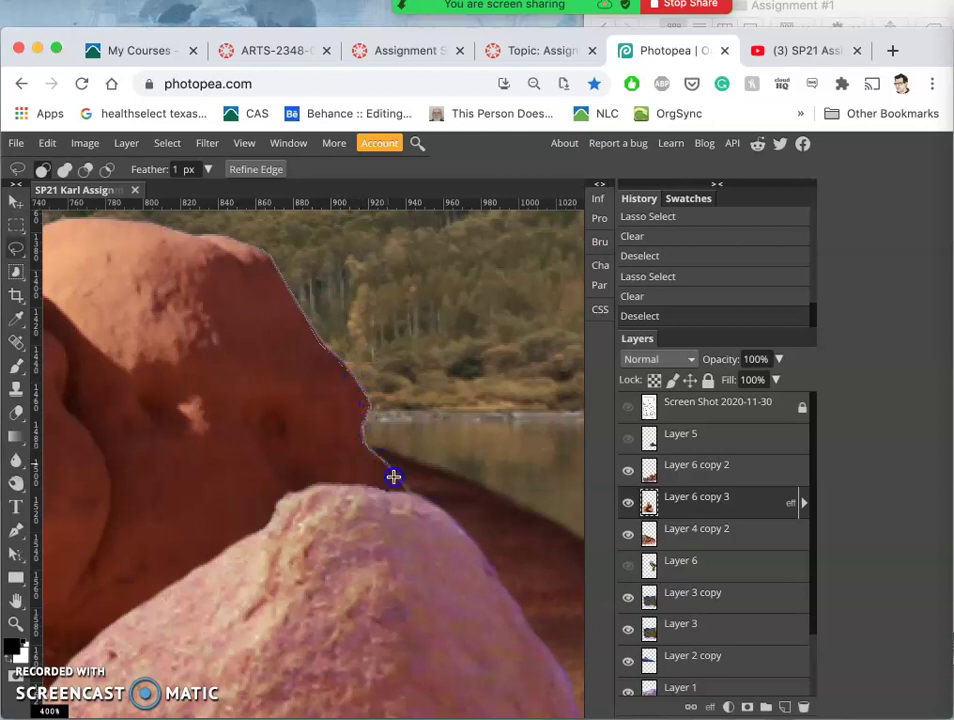
pyautogui.hotkey('ctrl', 'z')
pyautogui.click(367, 295)
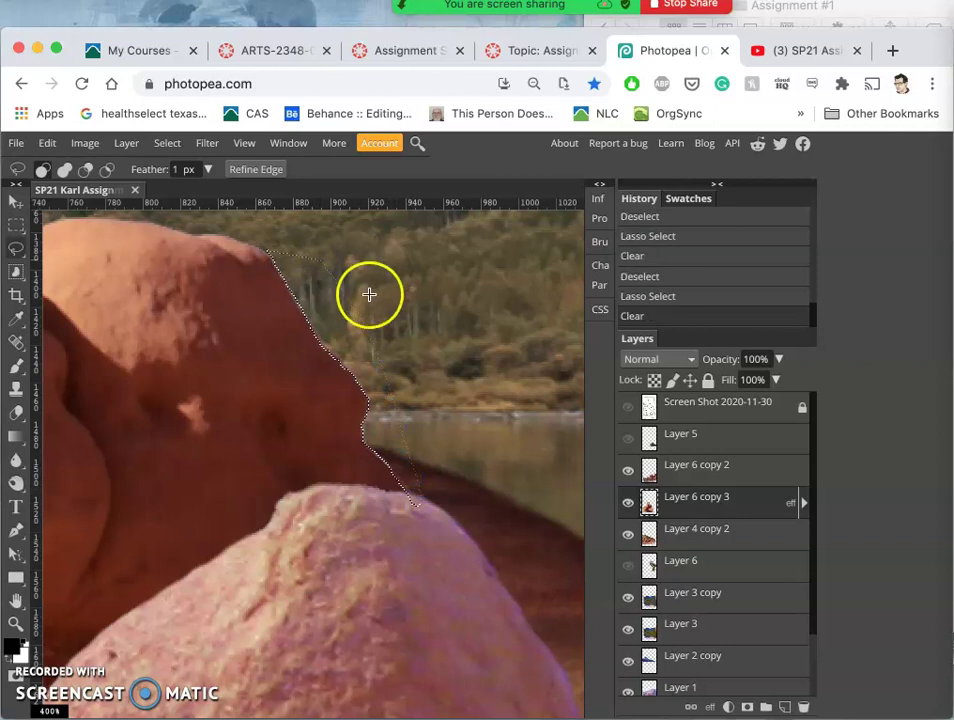
# Lasso the leftover sliver low on the red rock's right edge just above the boulder, clear it and deselect
pyautogui.hscroll(-1, 379, 293)
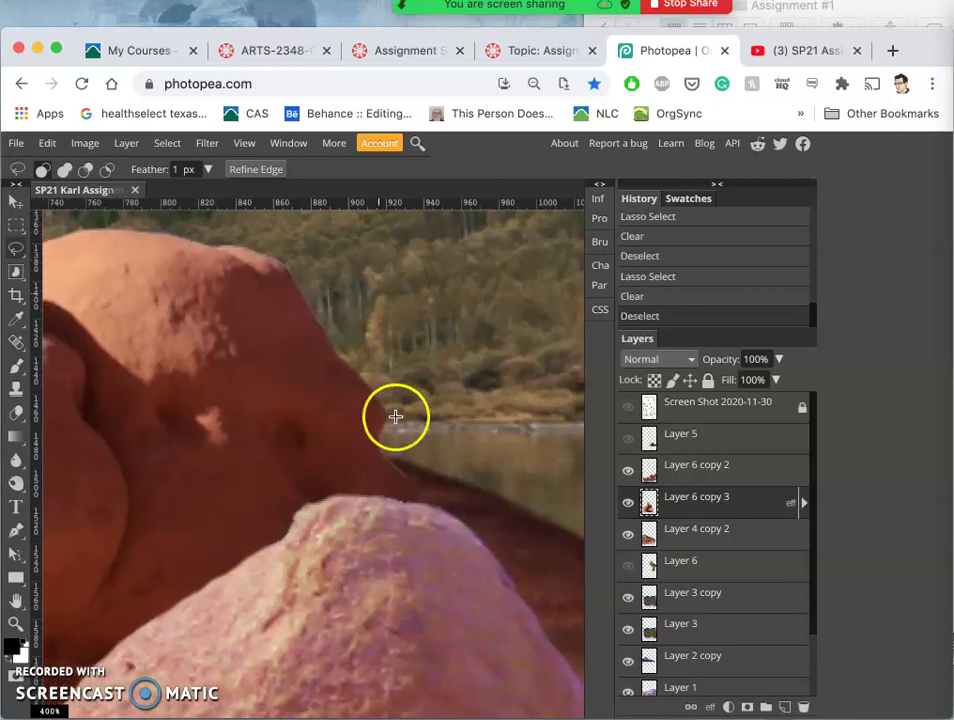
pyautogui.moveTo(401, 461); pyautogui.dragTo(418, 477)
pyautogui.press('Delete')
pyautogui.click(418, 411)
# Lasso around the rounded red rock's upper left edge next to the trees, clear the fringe and deselect
pyautogui.hscroll(-1, 381, 384)
pyautogui.hscroll(-10, 381, 384)
pyautogui.scroll(3, 381, 384)
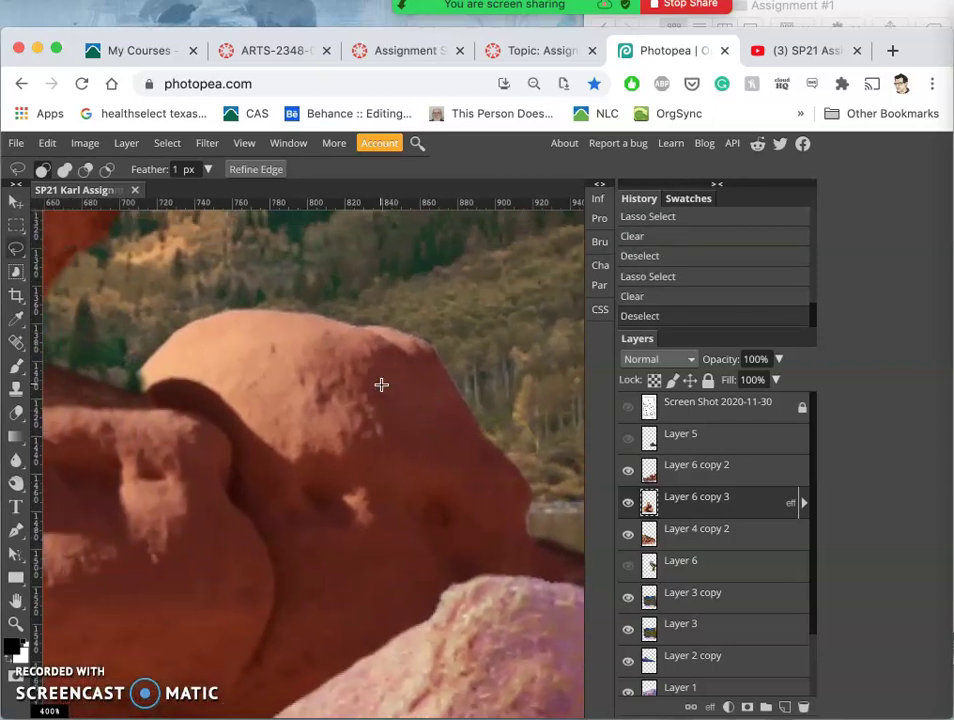
pyautogui.moveTo(309, 451); pyautogui.dragTo(309, 451)
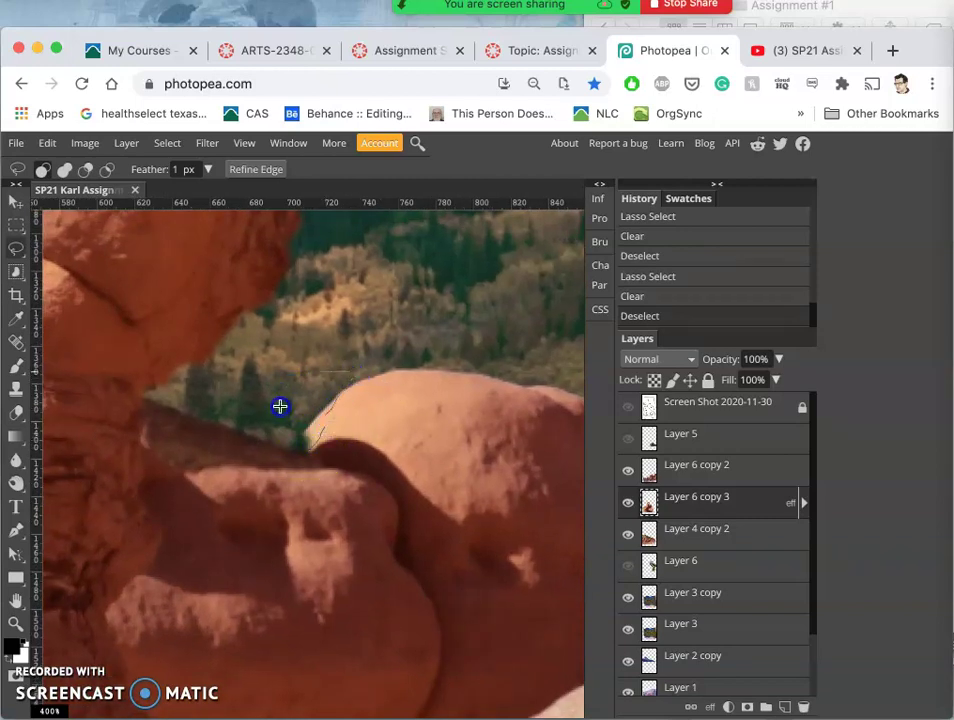
pyautogui.moveTo(289, 441); pyautogui.dragTo(290, 441)
pyautogui.press('Delete')
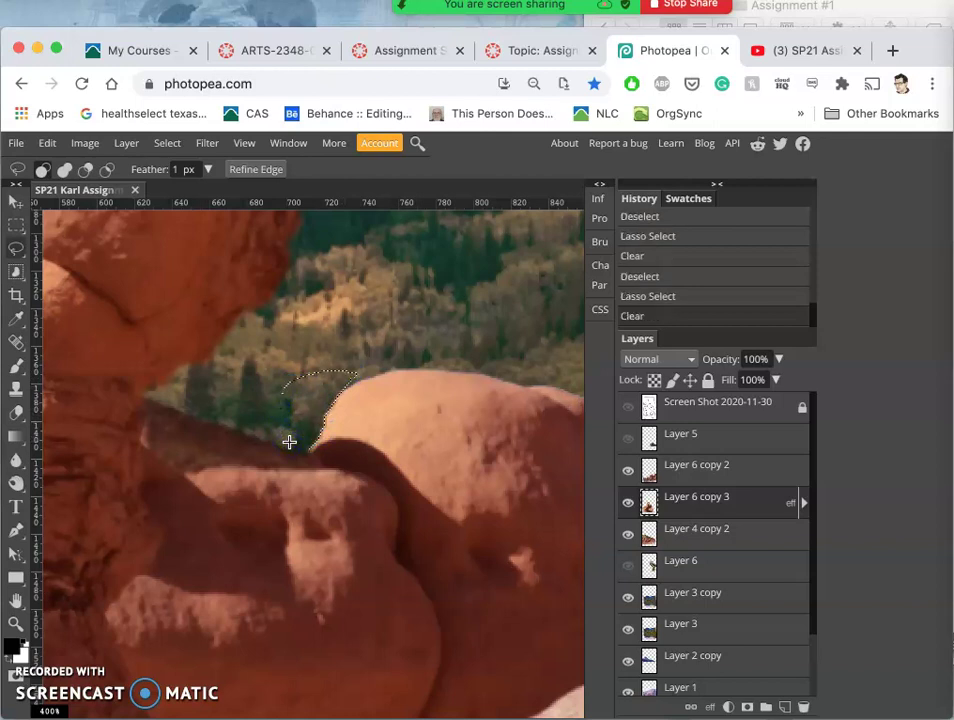
pyautogui.hotkey('ctrl', 'd')
# Try to clear the small remaining fringe low on the rounded rock's left edge, and undo that clear
pyautogui.moveTo(336, 405)
pyautogui.mouseDown()
pyautogui.moveTo(329, 418)
pyautogui.moveTo(303, 360)
pyautogui.moveTo(324, 398)
pyautogui.moveTo(336, 383)
pyautogui.mouseUp()
pyautogui.press('Delete')
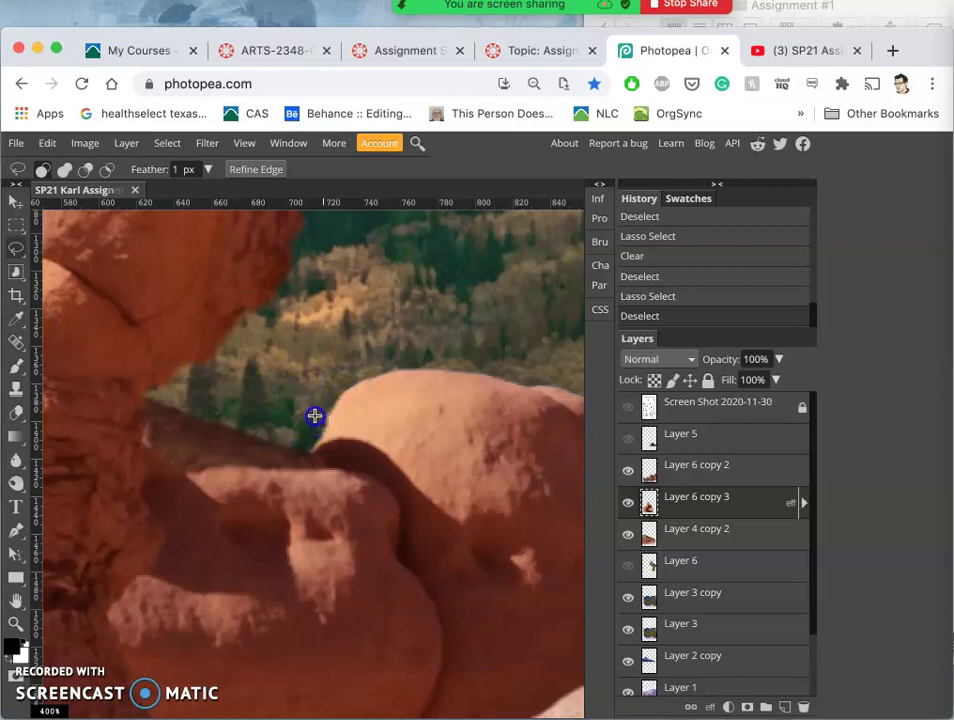
pyautogui.moveTo(314, 407); pyautogui.dragTo(314, 408)
pyautogui.press('Delete')
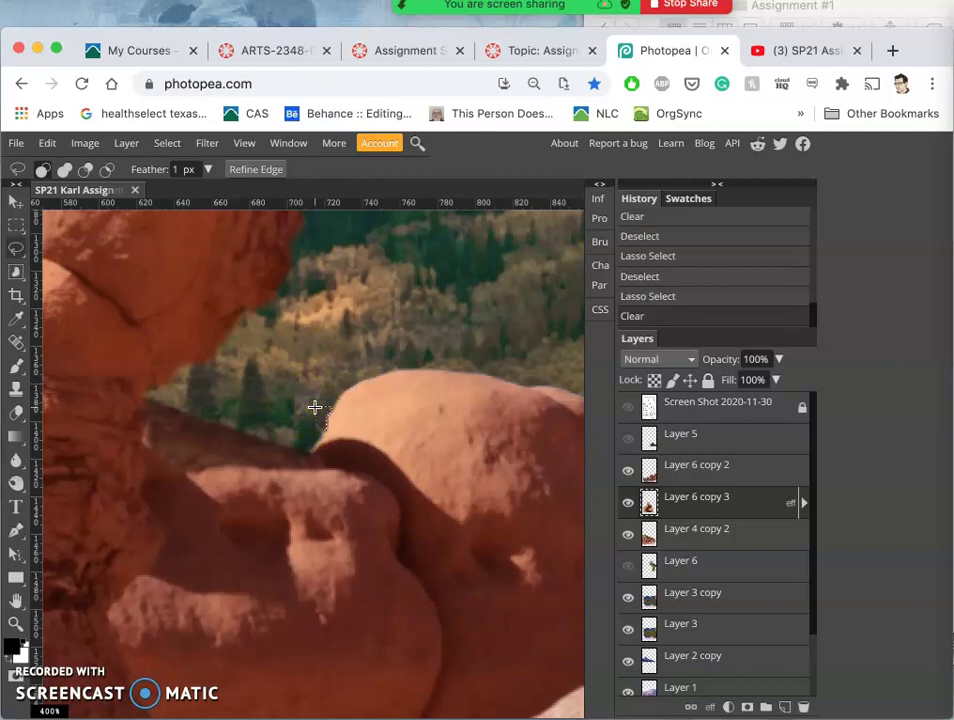
pyautogui.click(396, 340)
pyautogui.hotkey('ctrl', 'z')
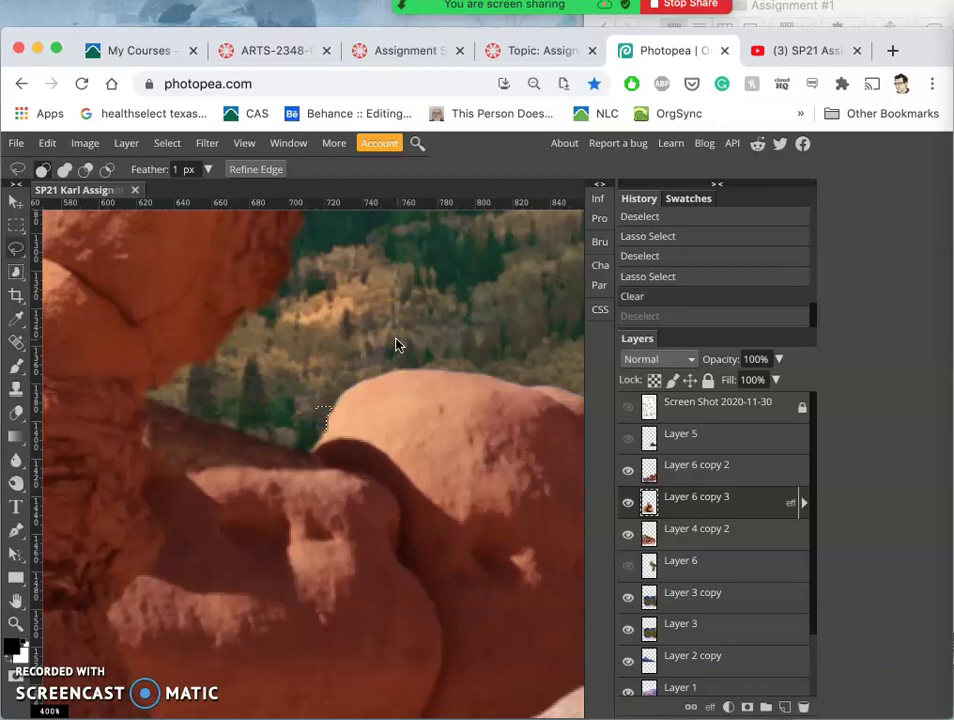
pyautogui.hotkey('ctrl', '+')
pyautogui.hotkey('ctrl', '+')
pyautogui.hotkey('ctrl', '+')
pyautogui.hotkey('ctrl', '+')
pyautogui.hotkey('ctrl', '+')
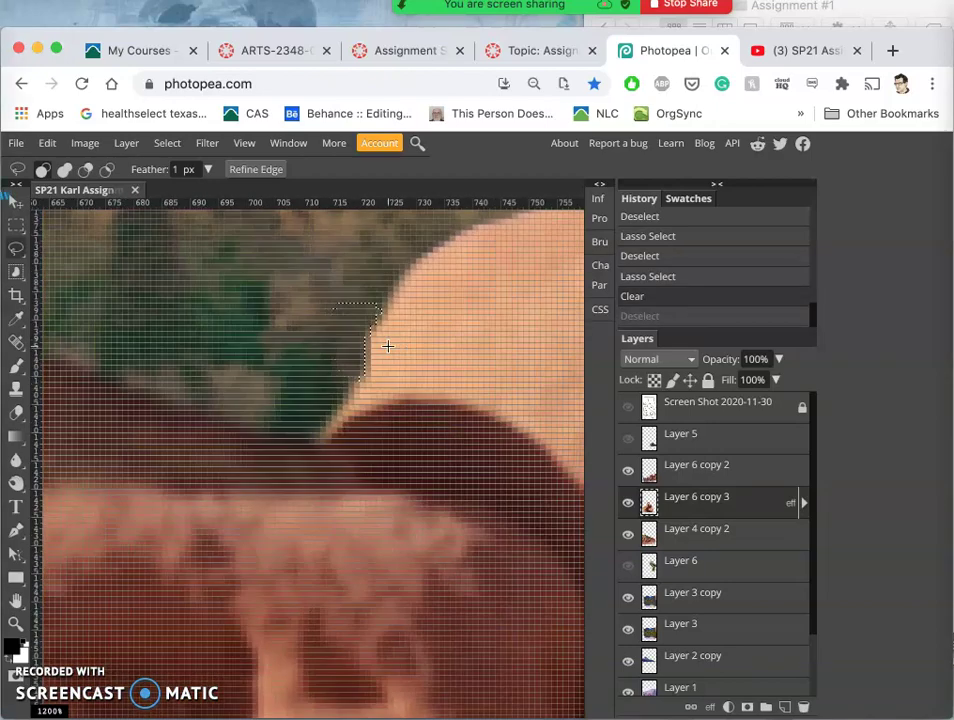
pyautogui.hotkey('ctrl', 'alt', 'z')
pyautogui.click(379, 285)
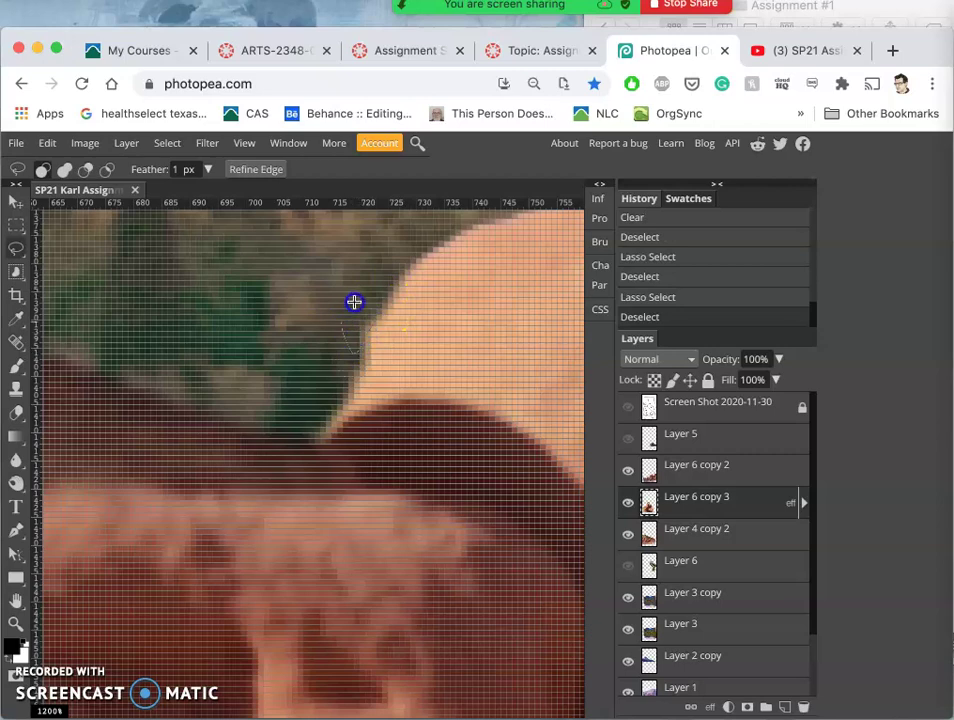
# Lasso the remaining fringe low on the rounded rock's left edge again and clear it twice
pyautogui.moveTo(379, 310); pyautogui.dragTo(379, 312)
pyautogui.press('Delete')
pyautogui.press('Delete')
pyautogui.hotkey('ctrl', '0')
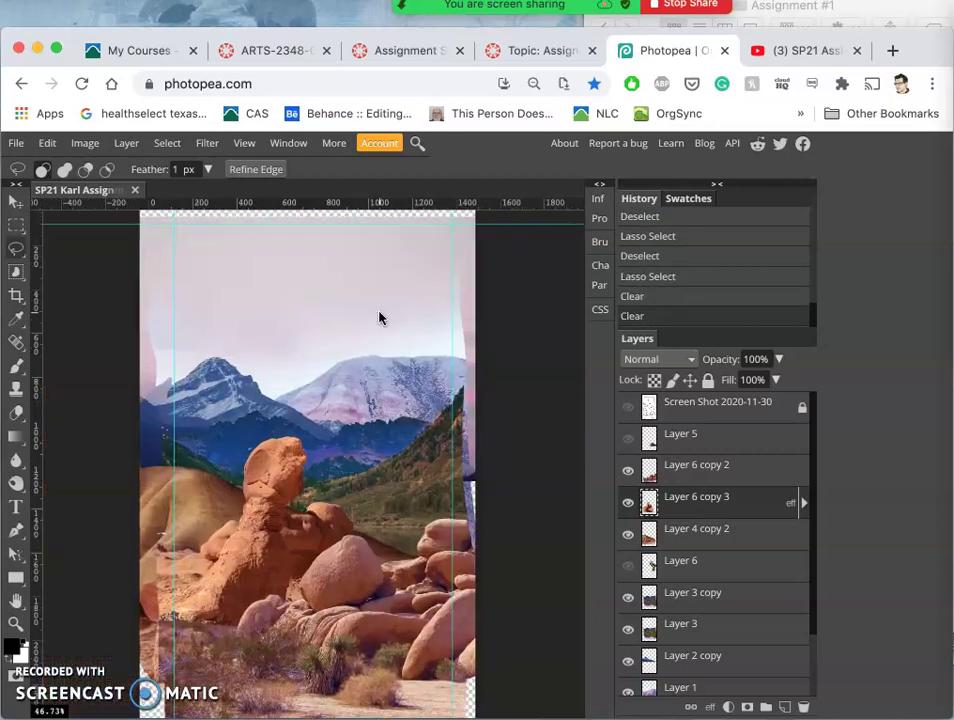
# Examine the tall balanced rock and its neighbouring rocks' cut-out edges up close and within the whole collage
pyautogui.scroll(8, 379, 318)
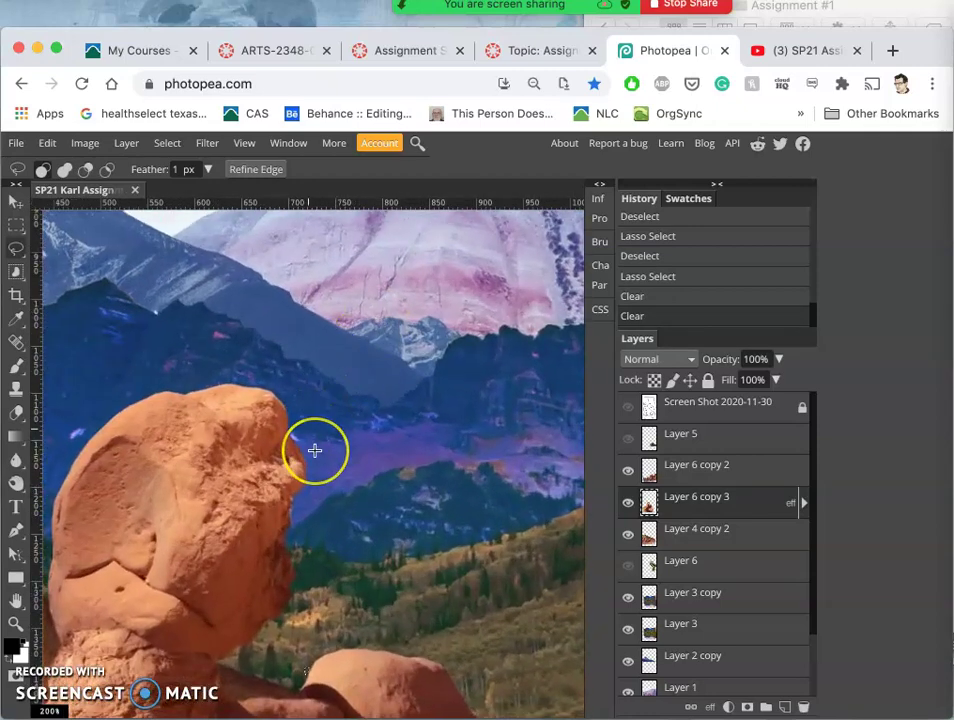
pyautogui.scroll(-3, 315, 450)
pyautogui.scroll(-5, 314, 451)
pyautogui.hscroll(-4, 314, 451)
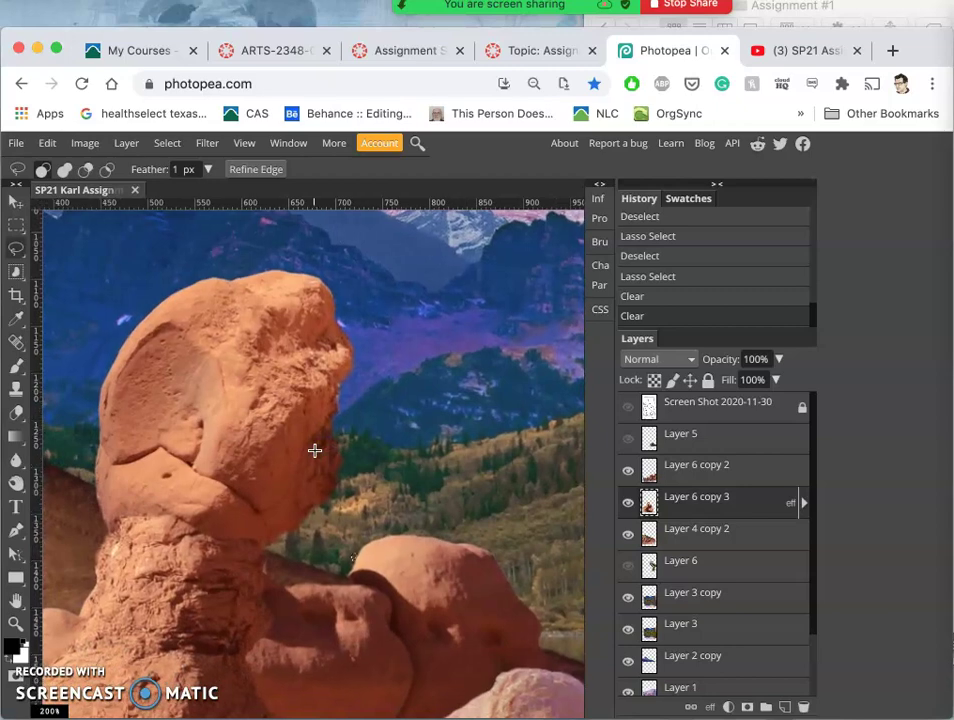
pyautogui.scroll(-2, 314, 450)
pyautogui.hscroll(-1, 314, 450)
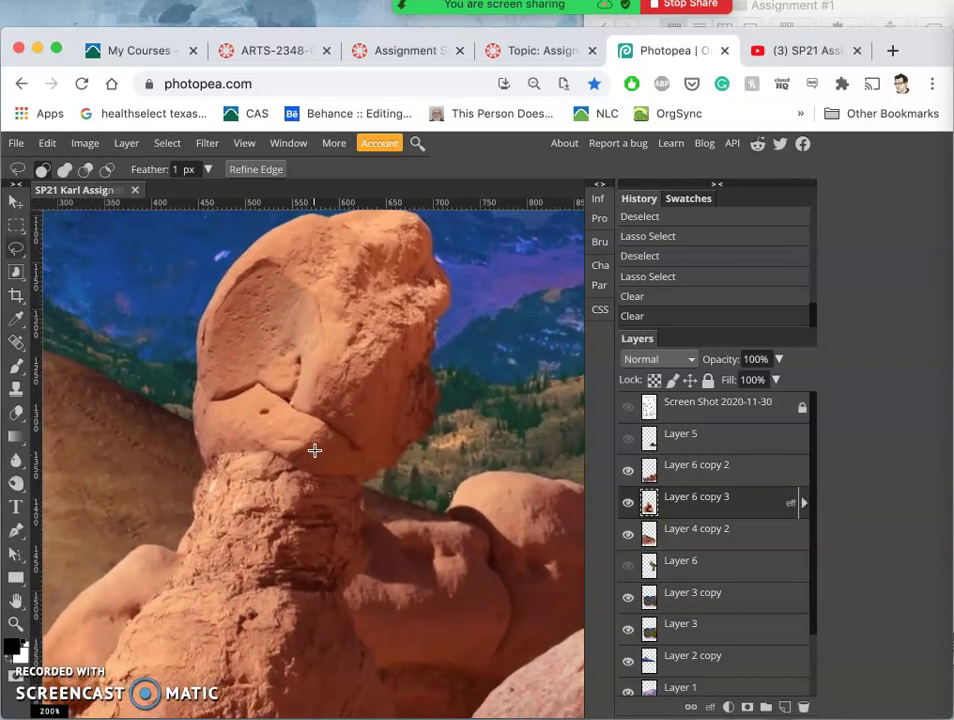
pyautogui.press('super+0')
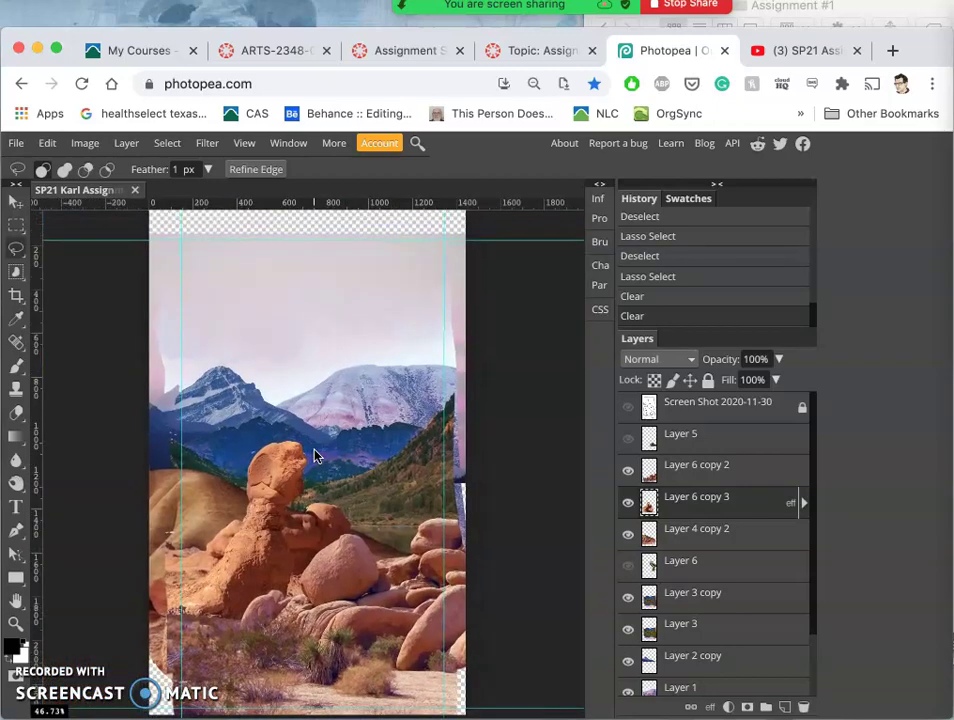
pyautogui.hotkey('ctrl', '1')
pyautogui.press('super+plus')
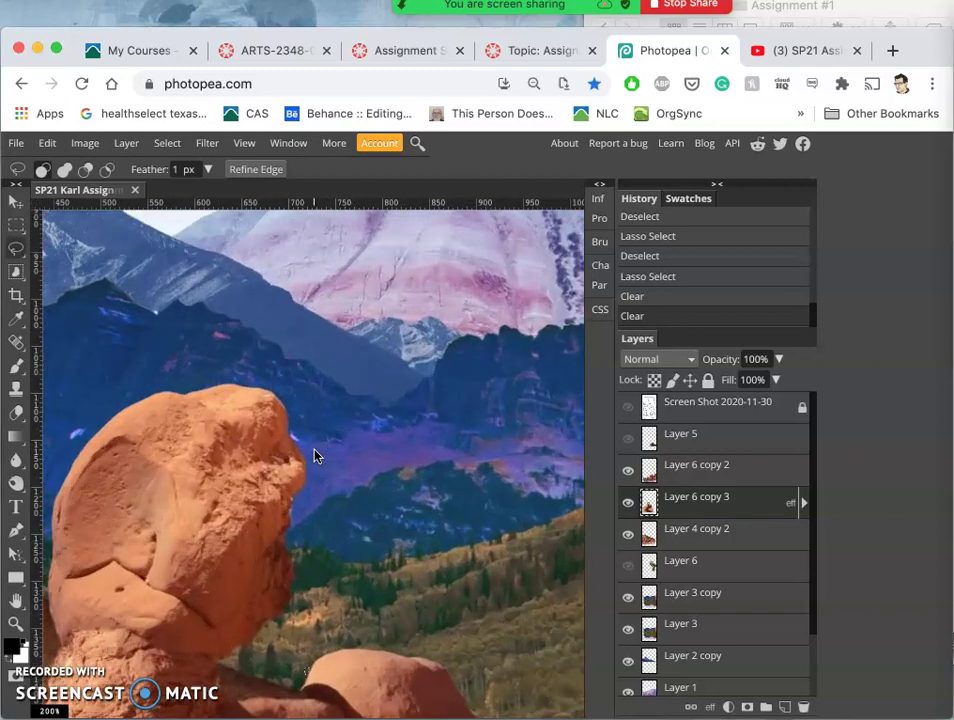
pyautogui.scroll(-5, 314, 456)
pyautogui.scroll(-5, 314, 455)
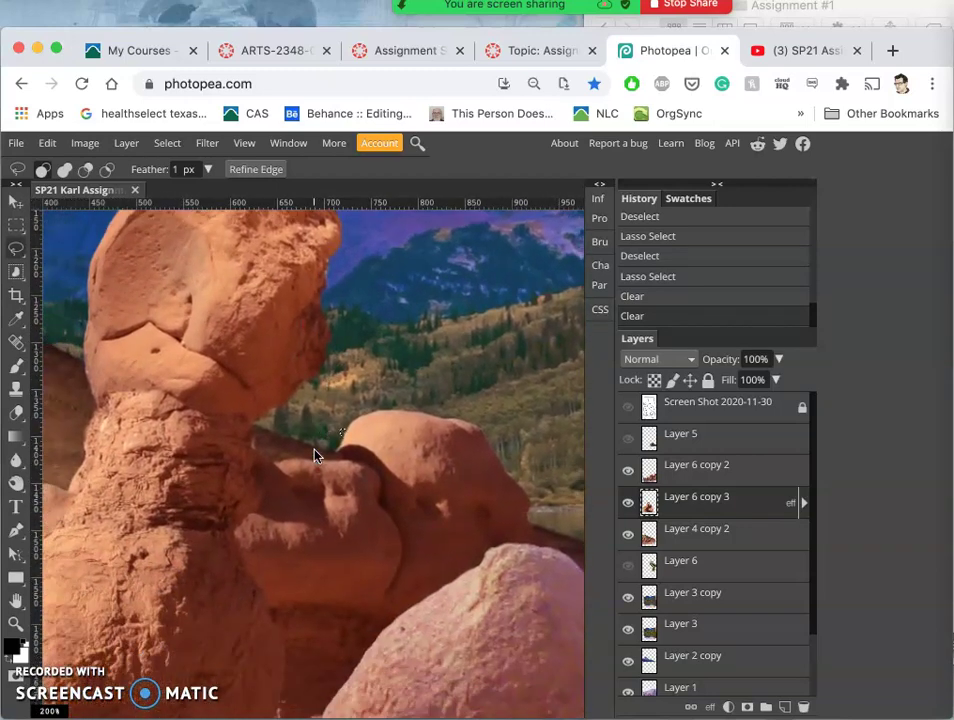
pyautogui.hotkey('ctrl', '-')
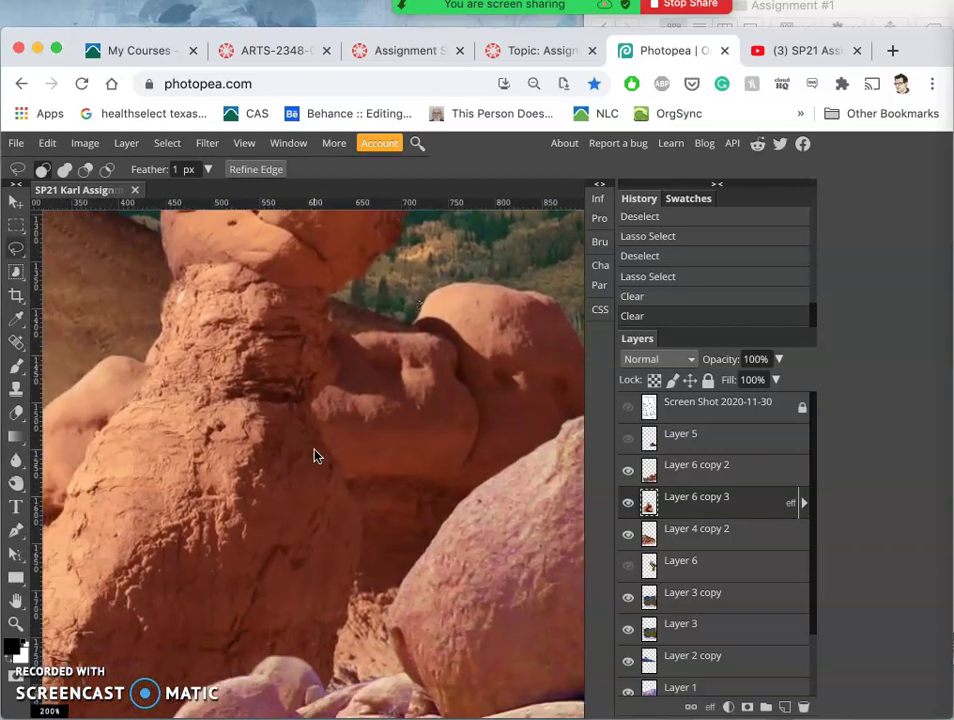
pyautogui.hotkey('ctrl', '-')
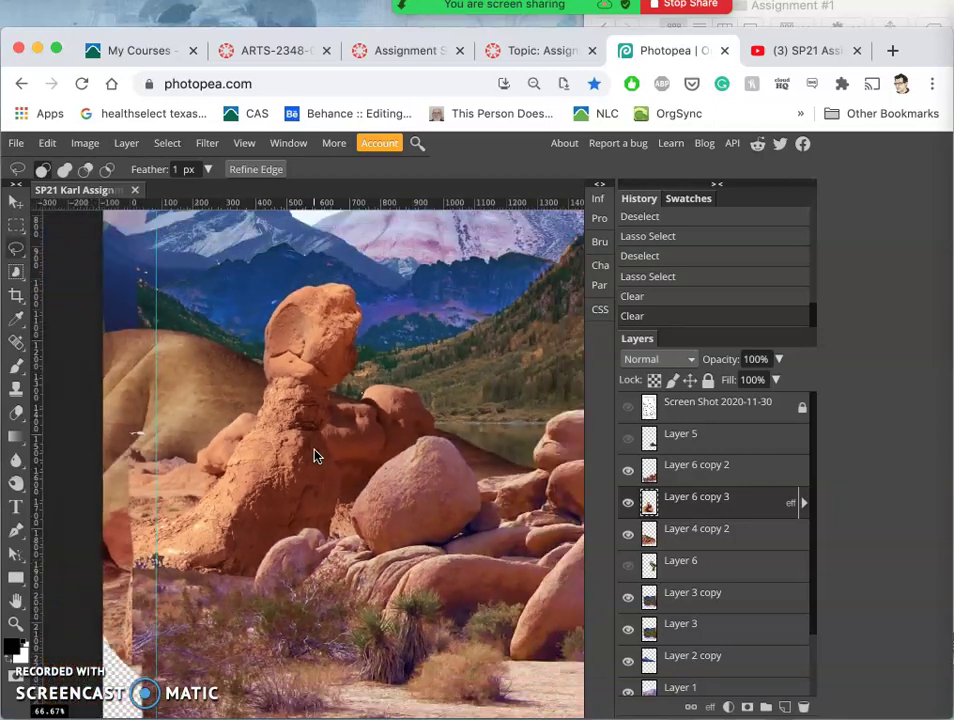
pyautogui.click(356, 466)
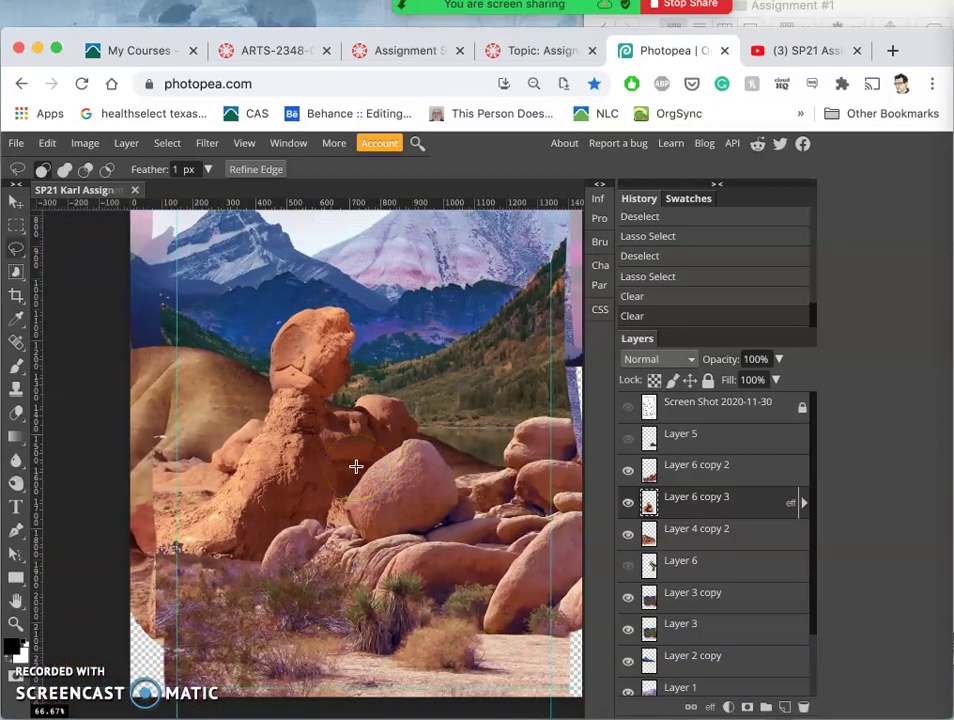
pyautogui.click(396, 520)
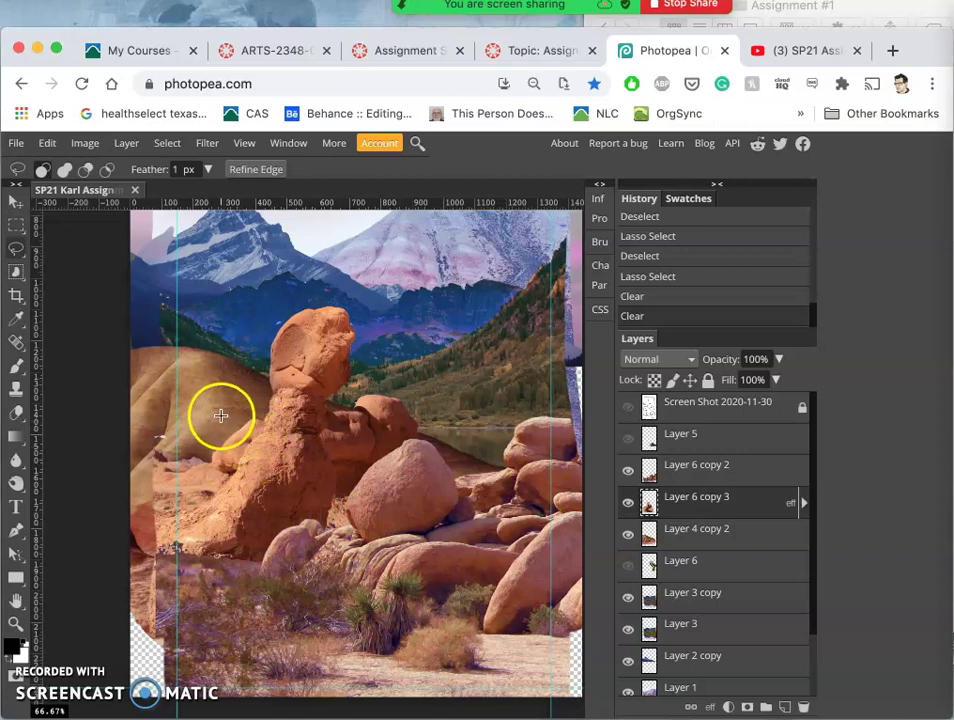
# Select the tan hill's layer behind the balanced rock with the Move tool and toggle its visibility off and on
pyautogui.click(16, 200)
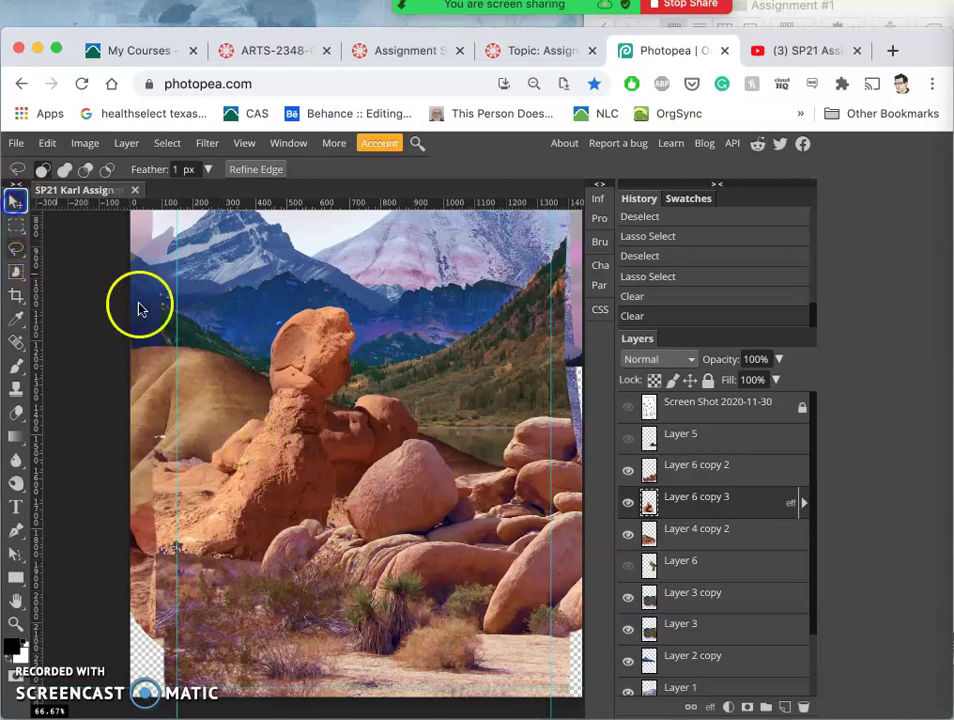
pyautogui.click(220, 398)
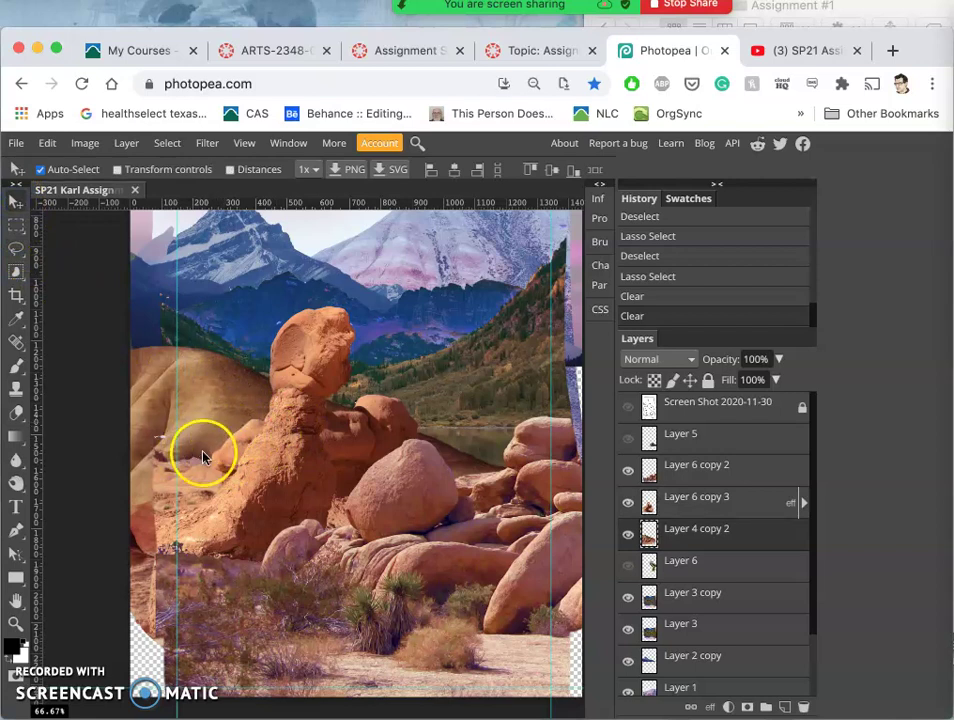
pyautogui.click(628, 535)
pyautogui.click(628, 535)
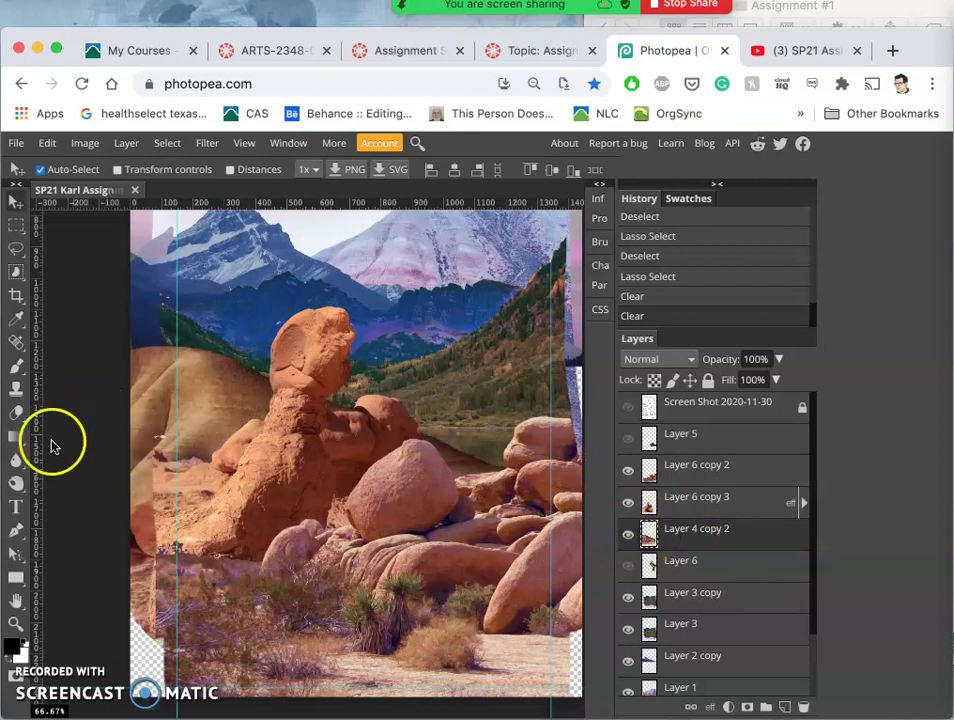
# Choose the Burn tool, keep its range on Midtones, and set a soft 390 px brush with 0% hardness
pyautogui.rightClick(15, 482)
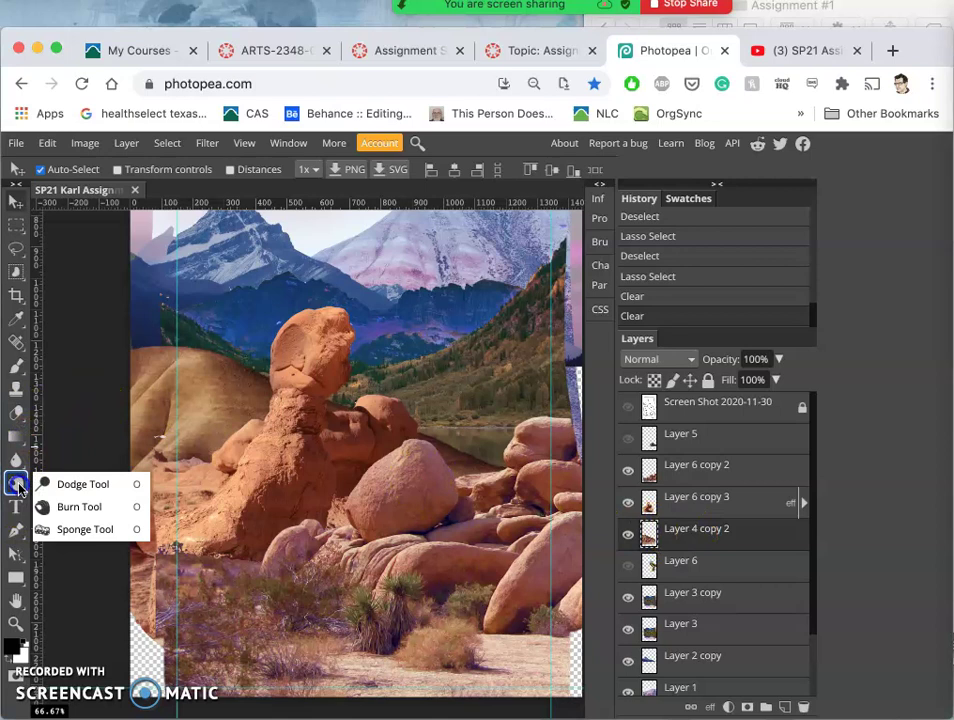
pyautogui.click(64, 488)
pyautogui.click(70, 510)
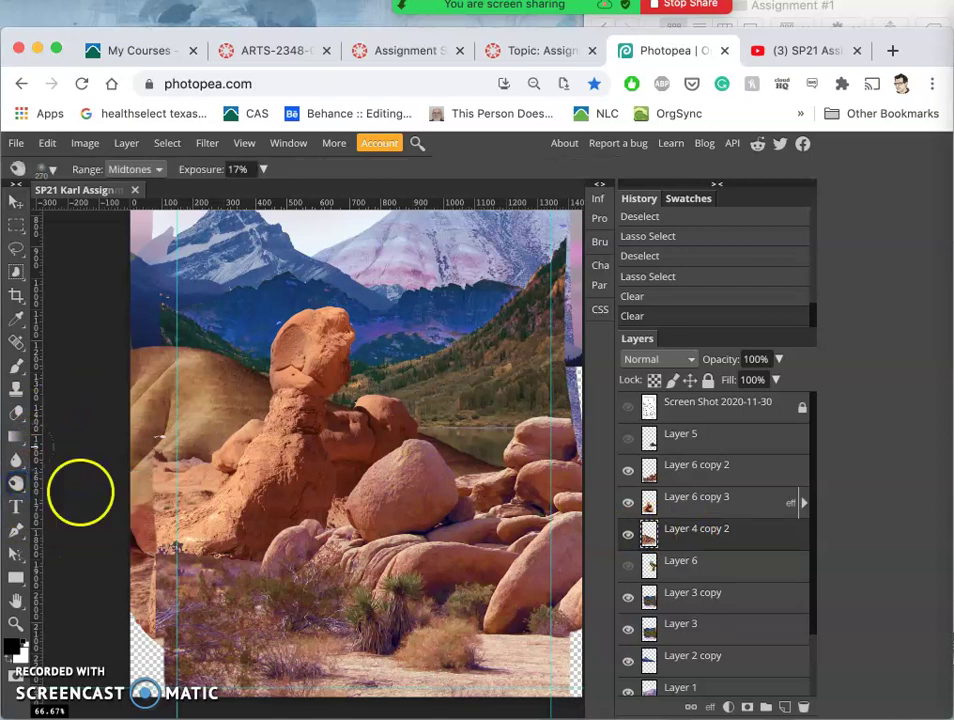
pyautogui.click(157, 173)
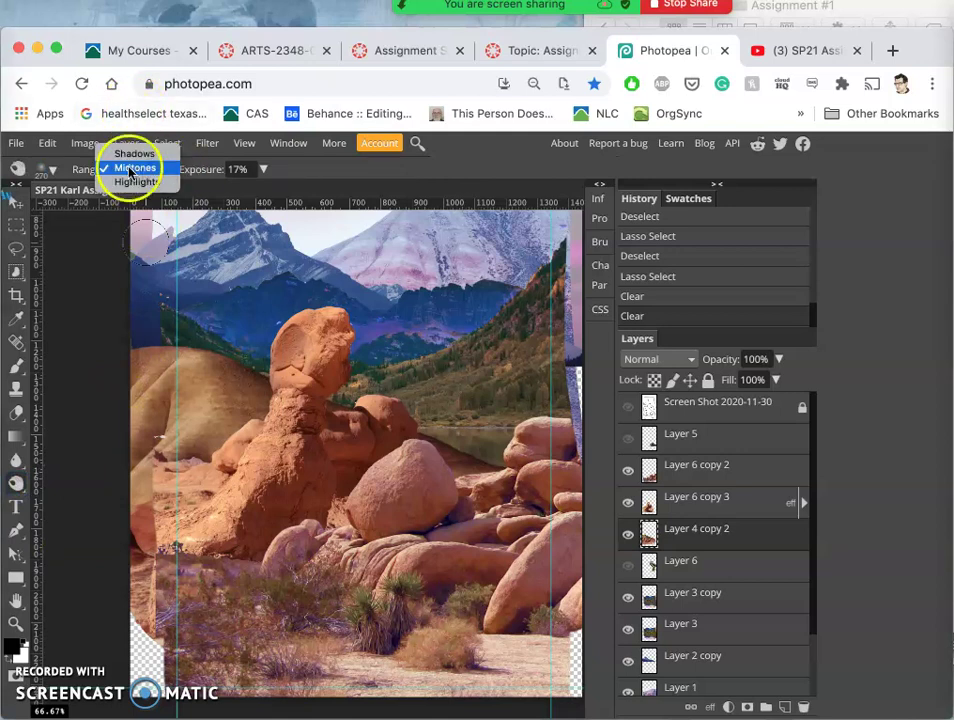
pyautogui.moveTo(129, 171); pyautogui.dragTo(237, 172)
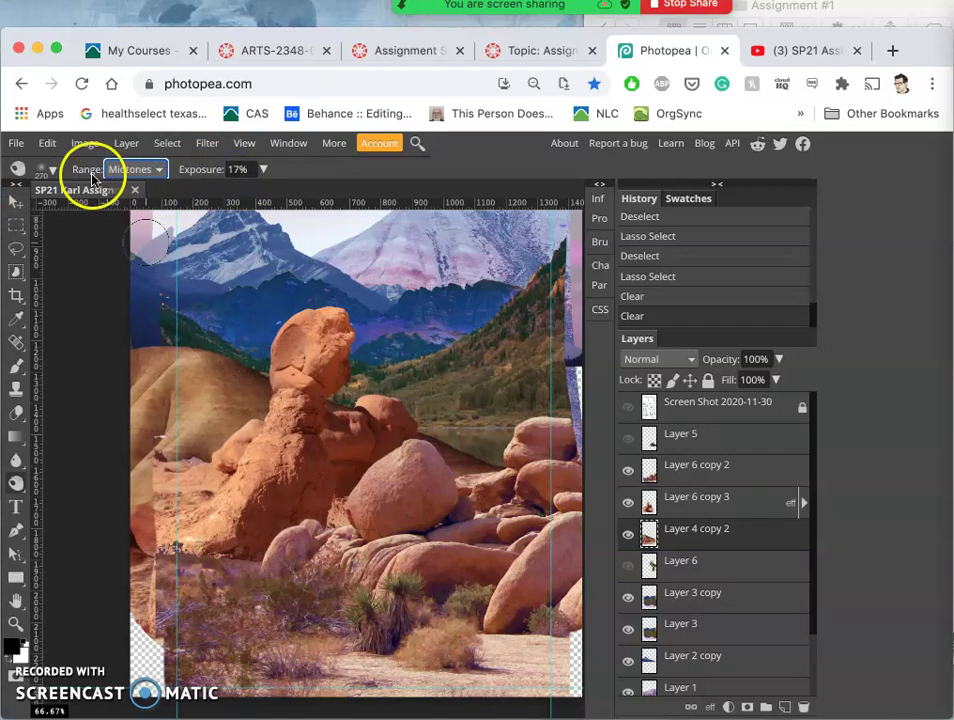
pyautogui.click(47, 170)
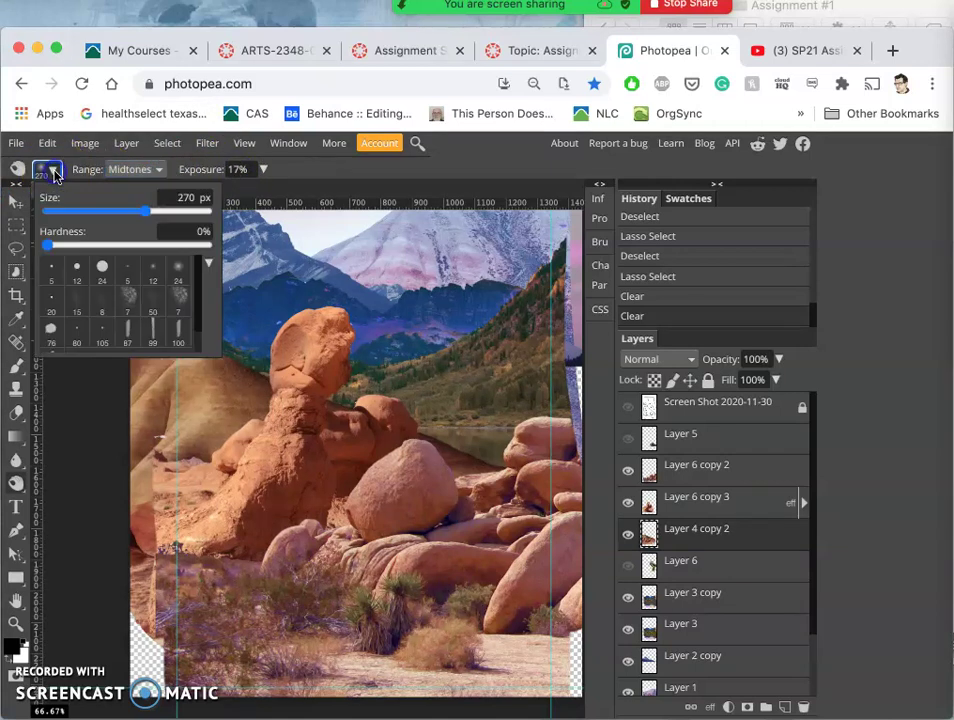
pyautogui.click(159, 212)
pyautogui.click(50, 245)
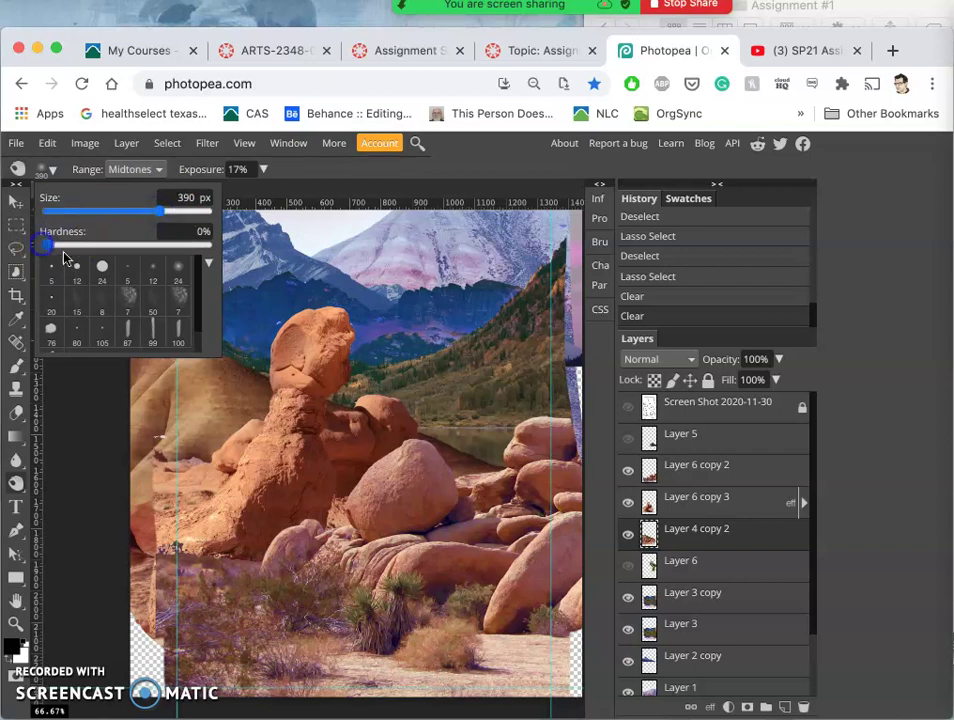
# Burn soft shading into the tan hill beside and behind the balanced rock with several strokes
pyautogui.click(244, 429)
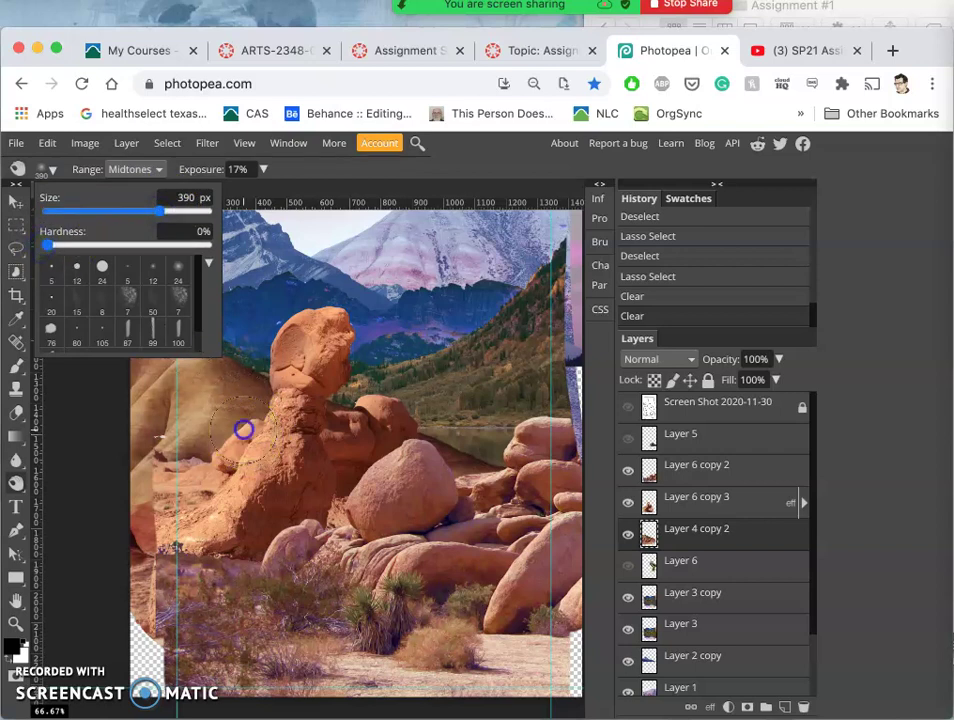
pyautogui.moveTo(182, 450)
pyautogui.mouseDown()
pyautogui.moveTo(249, 417)
pyautogui.moveTo(159, 432)
pyautogui.moveTo(260, 412)
pyautogui.moveTo(165, 438)
pyautogui.mouseUp()
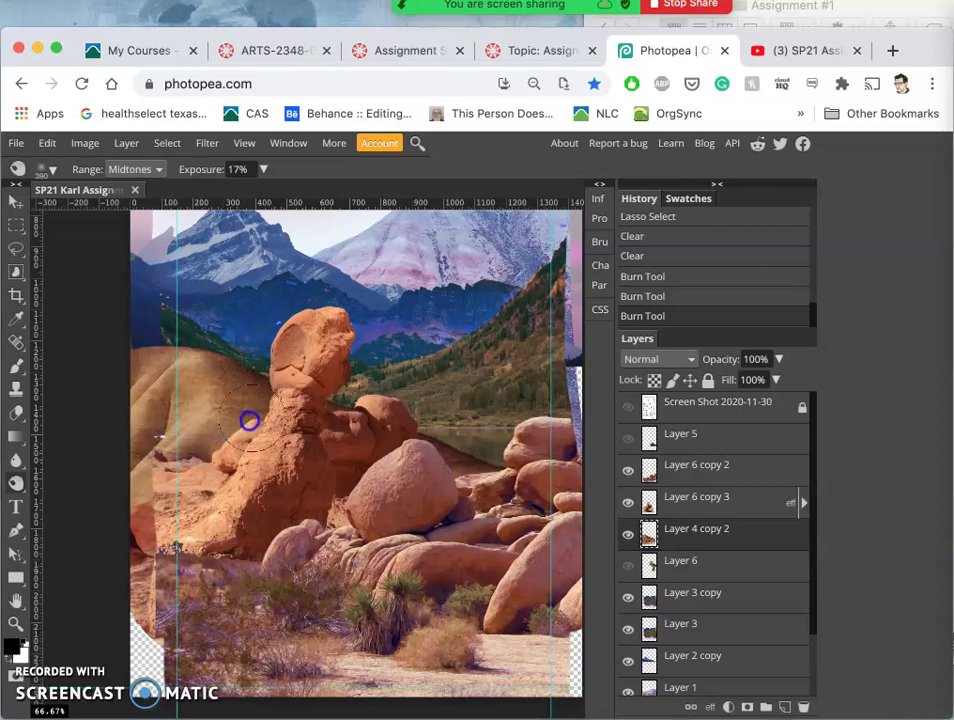
pyautogui.moveTo(139, 467); pyautogui.dragTo(237, 429)
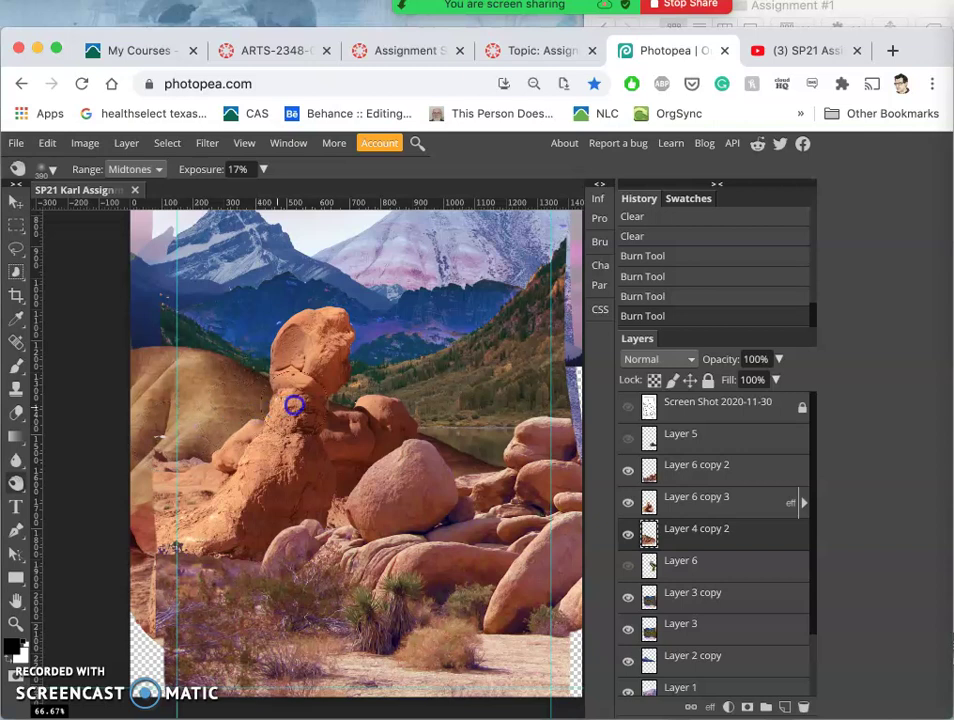
pyautogui.click(203, 458)
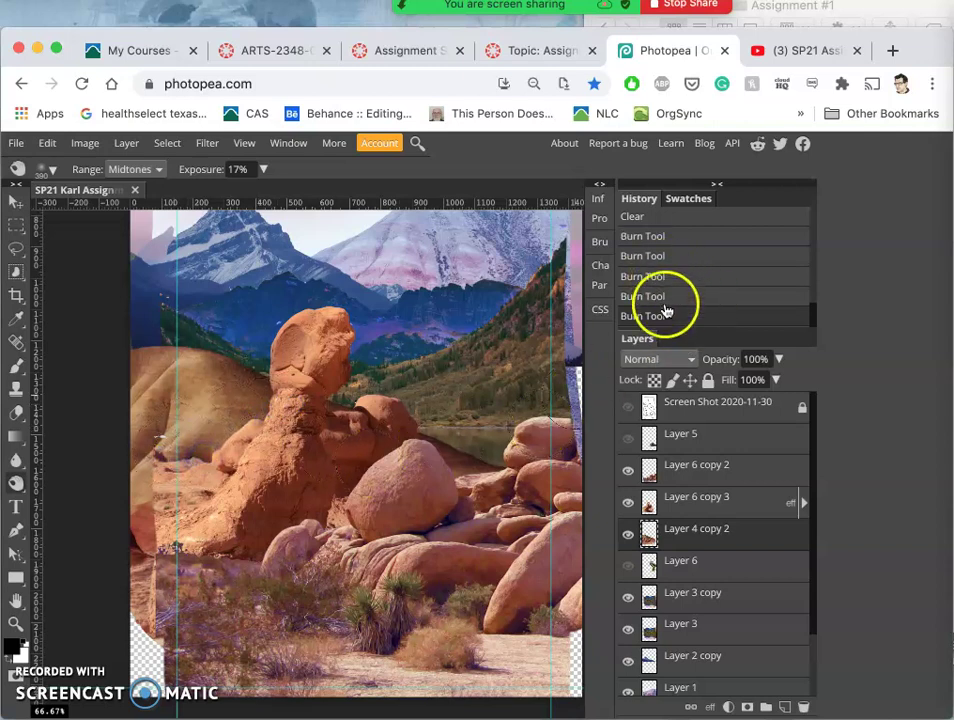
# Compare the tan hill before and after the burn strokes through the history, and toggle its layer's visibility
pyautogui.scroll(2, 659, 247)
pyautogui.click(658, 251)
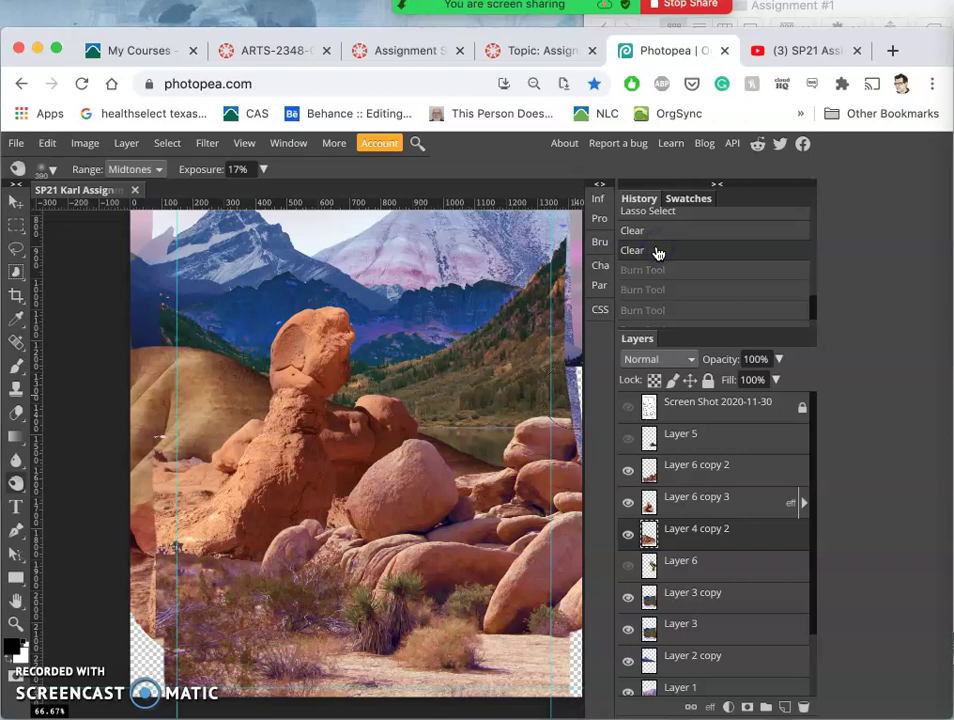
pyautogui.scroll(-1, 659, 253)
pyautogui.click(656, 320)
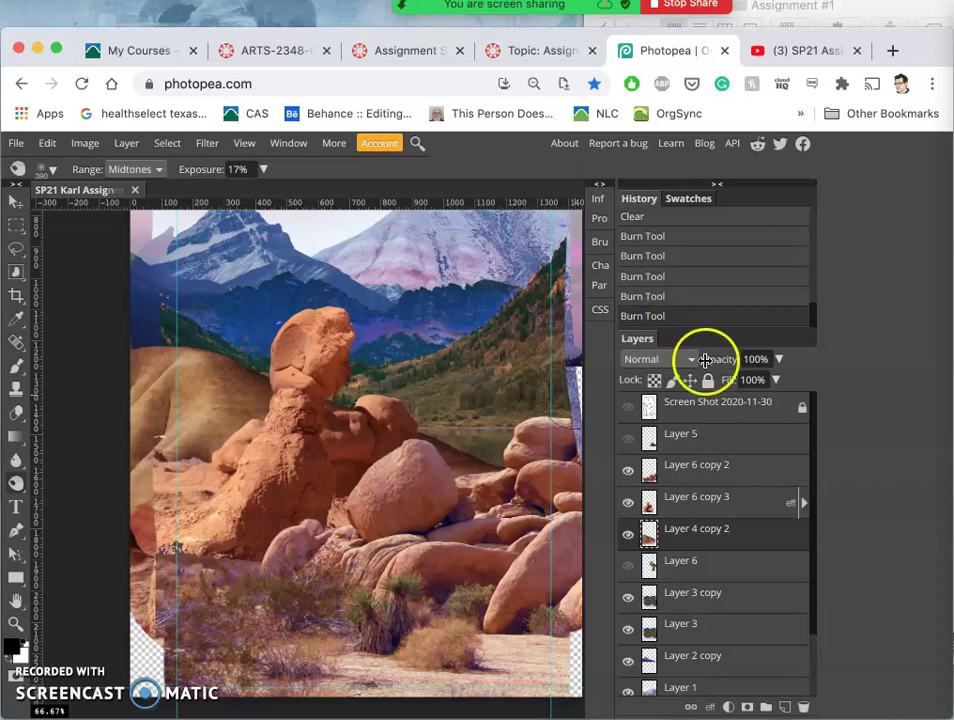
pyautogui.click(629, 535)
pyautogui.click(629, 535)
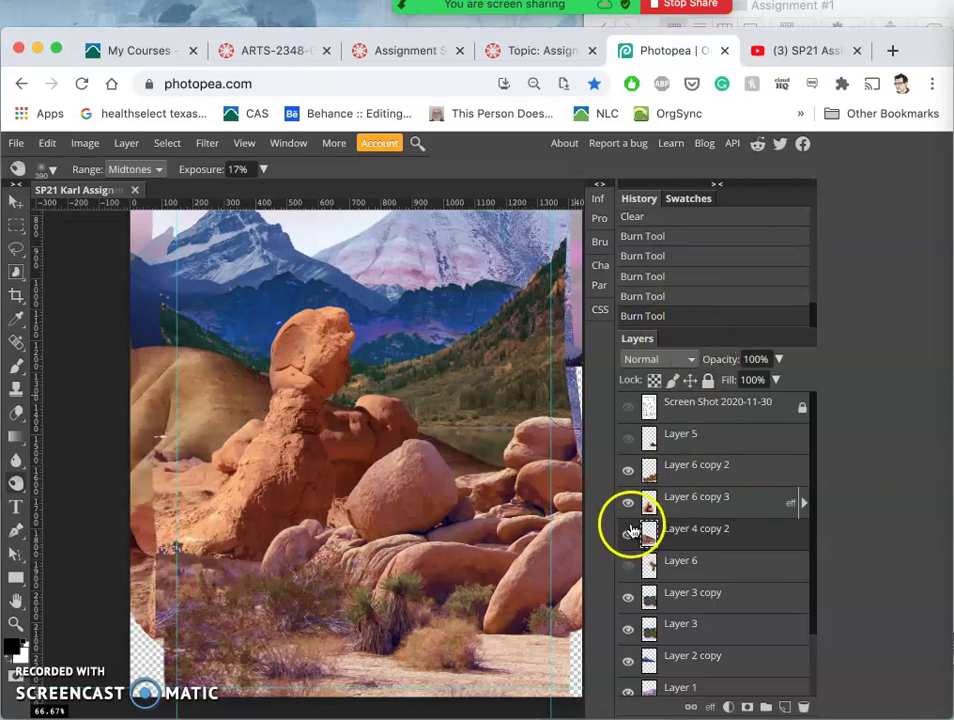
# Hide the balanced rock layer and the foreground boulders layer, leaving the tan hill layer uncovered
pyautogui.click(627, 505)
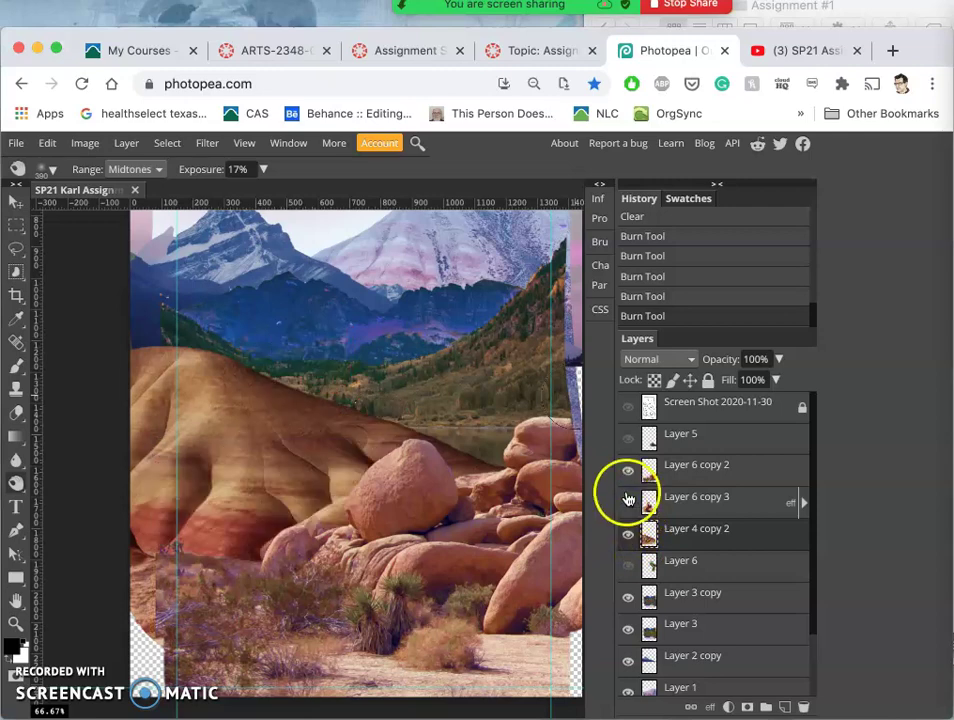
pyautogui.click(629, 477)
pyautogui.click(629, 477)
pyautogui.click(629, 477)
pyautogui.click(628, 537)
pyautogui.click(628, 537)
pyautogui.click(628, 537)
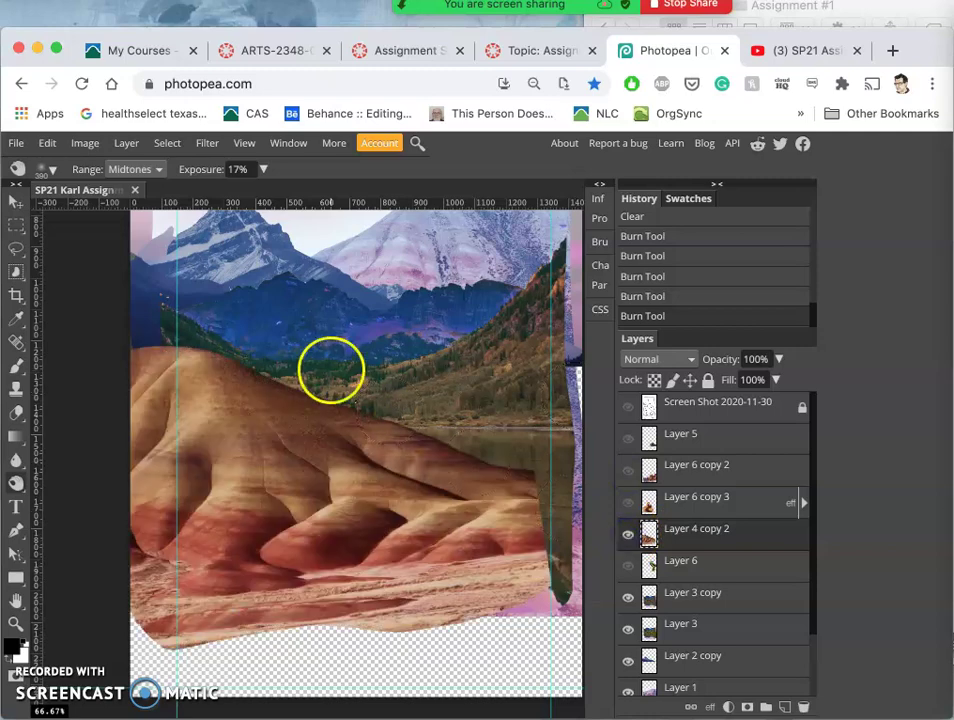
# Clear the active selection and burn more midtone shading across the uncovered tan hill
pyautogui.click(17, 247)
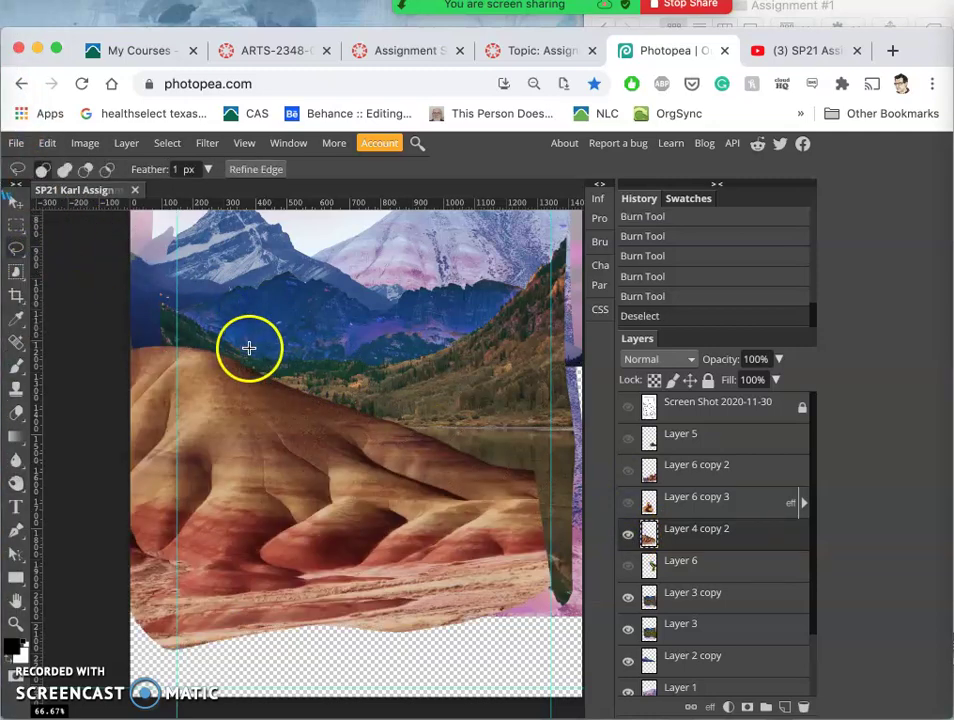
pyautogui.click(16, 483)
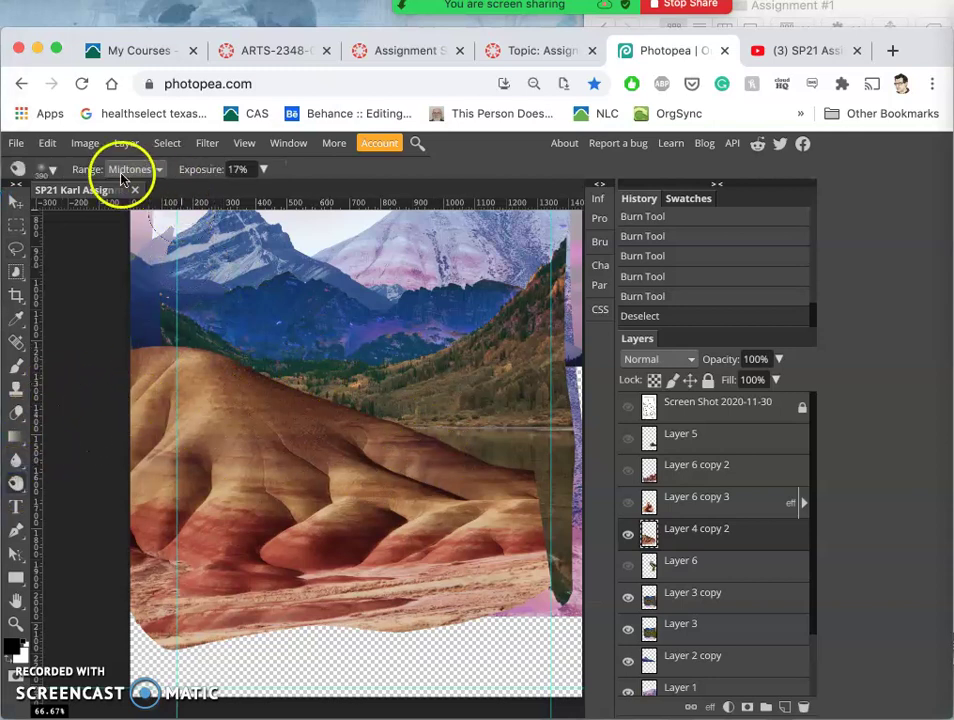
pyautogui.click(212, 431)
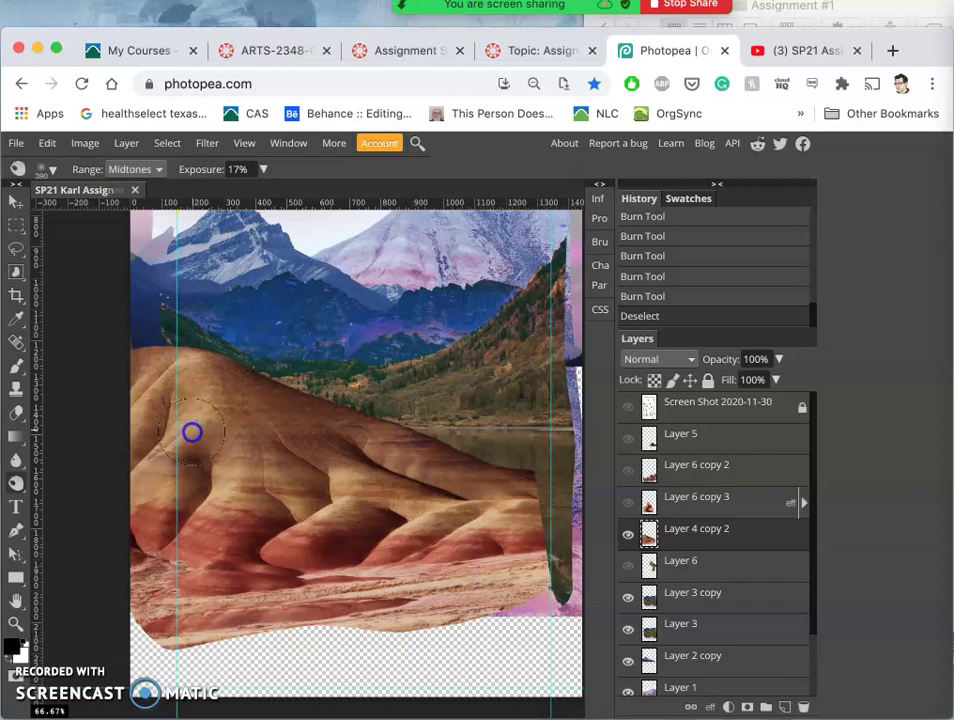
# Show the balanced rock and foreground boulders layers again, and burn another stroke across the hill behind them
pyautogui.click(629, 500)
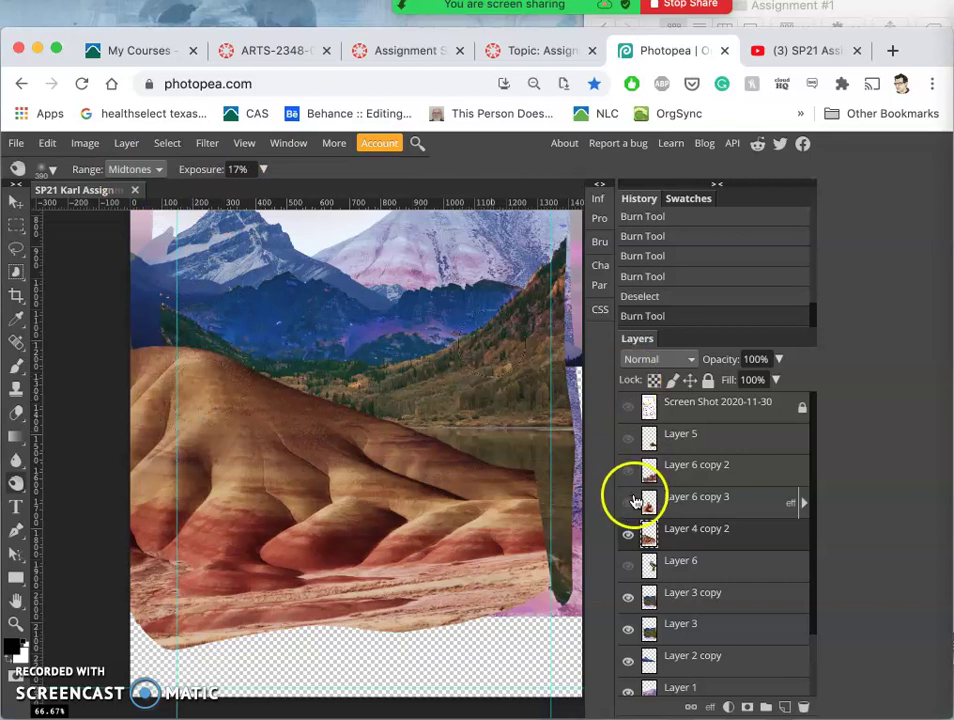
pyautogui.click(628, 470)
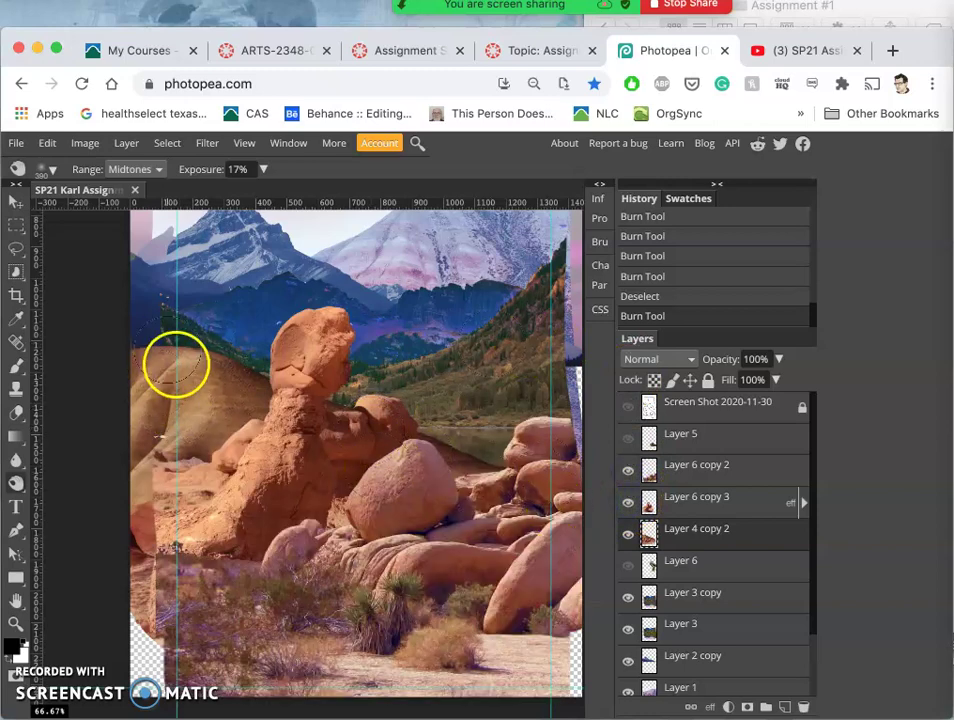
pyautogui.moveTo(222, 408)
pyautogui.mouseDown()
pyautogui.moveTo(184, 466)
pyautogui.moveTo(265, 425)
pyautogui.moveTo(369, 475)
pyautogui.moveTo(292, 439)
pyautogui.moveTo(336, 474)
pyautogui.moveTo(366, 472)
pyautogui.mouseUp()
# Step back through the history to compare the hill with its earlier shading, and return to the latest burn
pyautogui.click(636, 279)
pyautogui.click(641, 273)
pyautogui.click(642, 257)
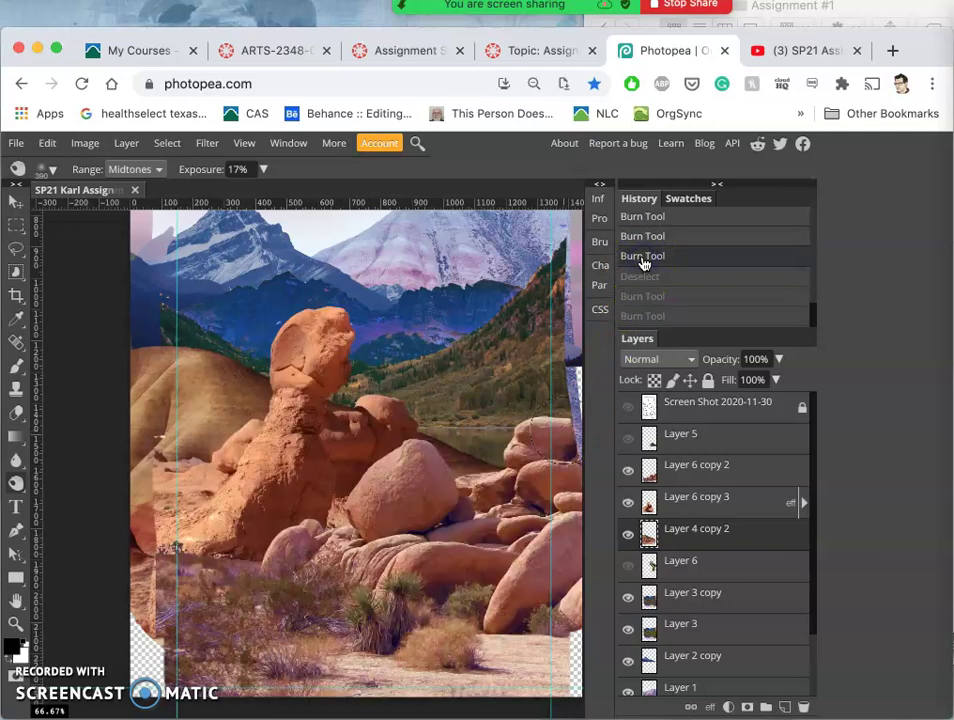
pyautogui.click(643, 316)
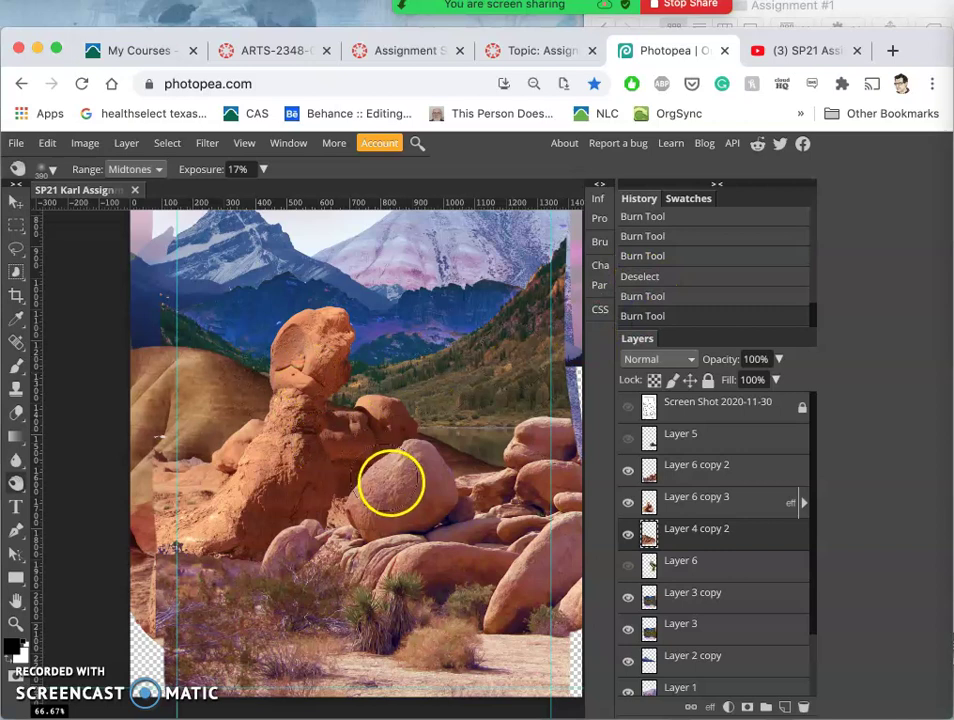
pyautogui.moveTo(290, 369)
pyautogui.mouseDown()
pyautogui.moveTo(241, 356)
pyautogui.moveTo(247, 361)
pyautogui.mouseUp()
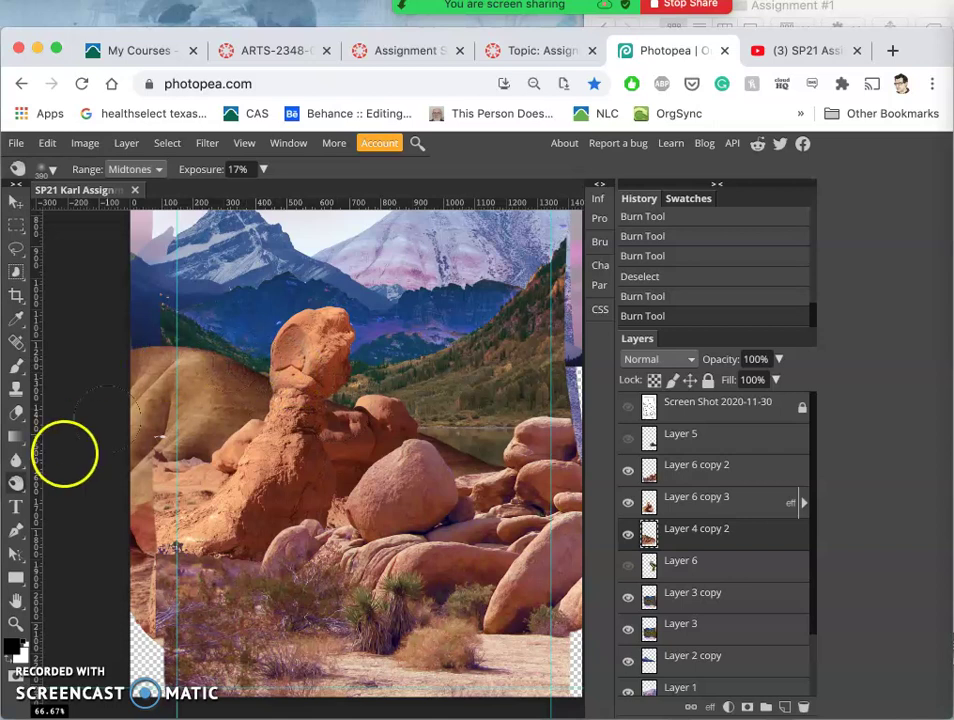
# Choose the Dodge tool and set its exposure to 13% with a soft 590 px brush at 0% hardness
pyautogui.click(15, 486)
pyautogui.moveTo(16, 488); pyautogui.dragTo(60, 486)
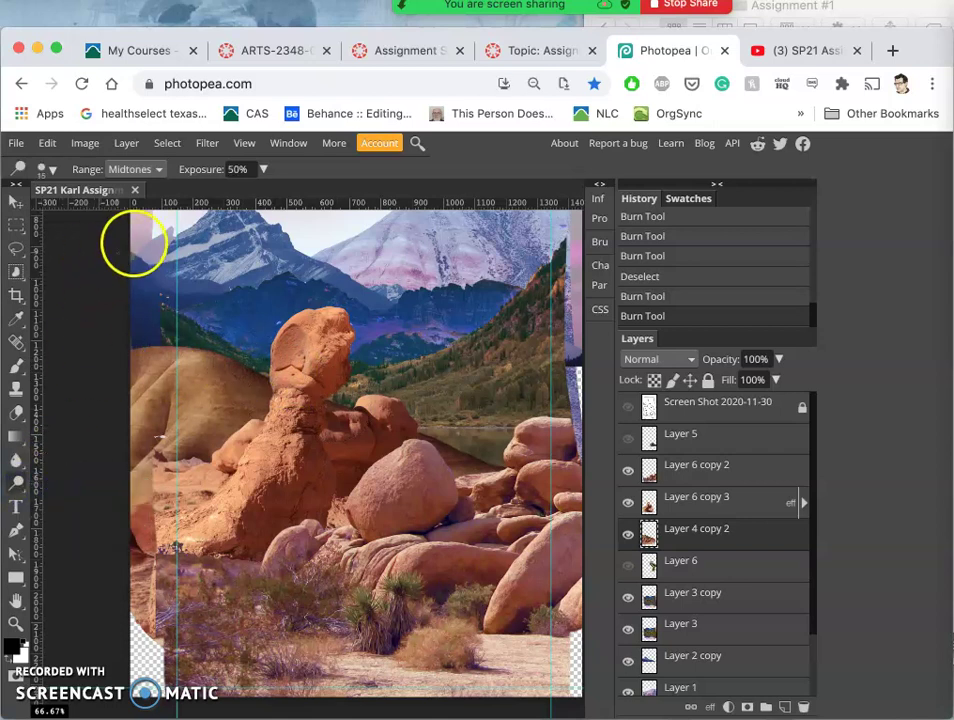
pyautogui.click(260, 170)
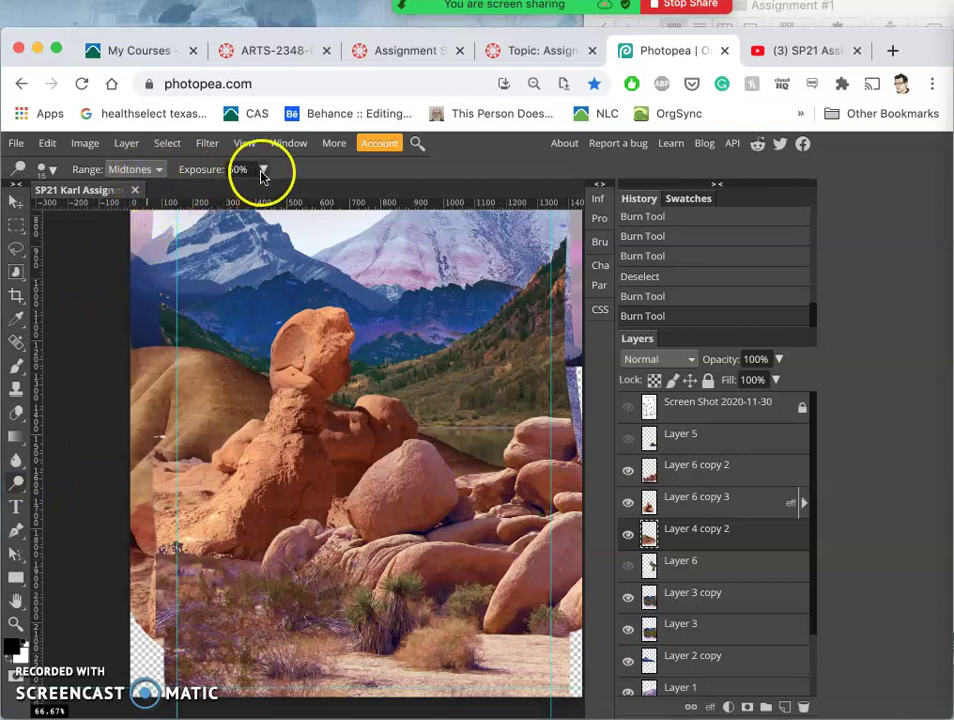
pyautogui.click(205, 193)
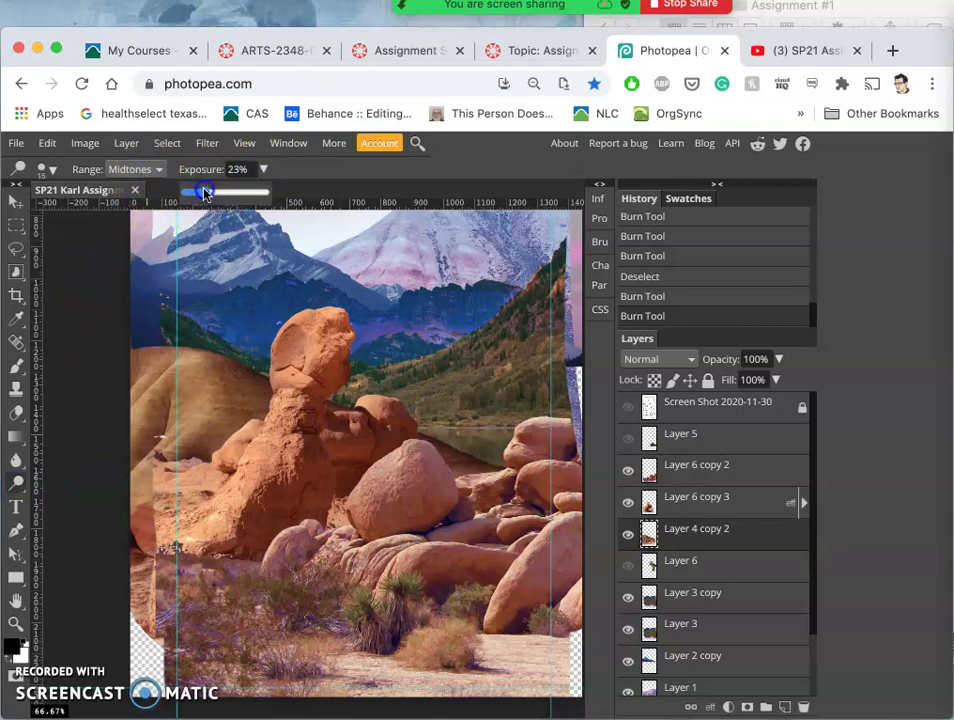
pyautogui.click(45, 170)
pyautogui.moveTo(85, 243); pyautogui.dragTo(43, 245)
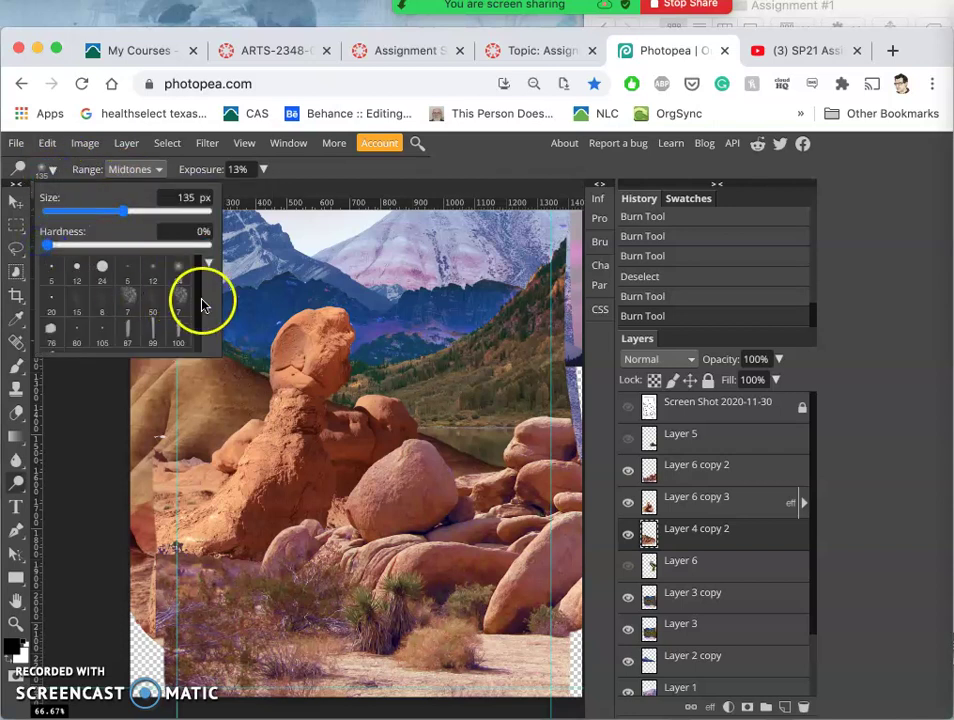
pyautogui.moveTo(150, 211); pyautogui.dragTo(165, 216)
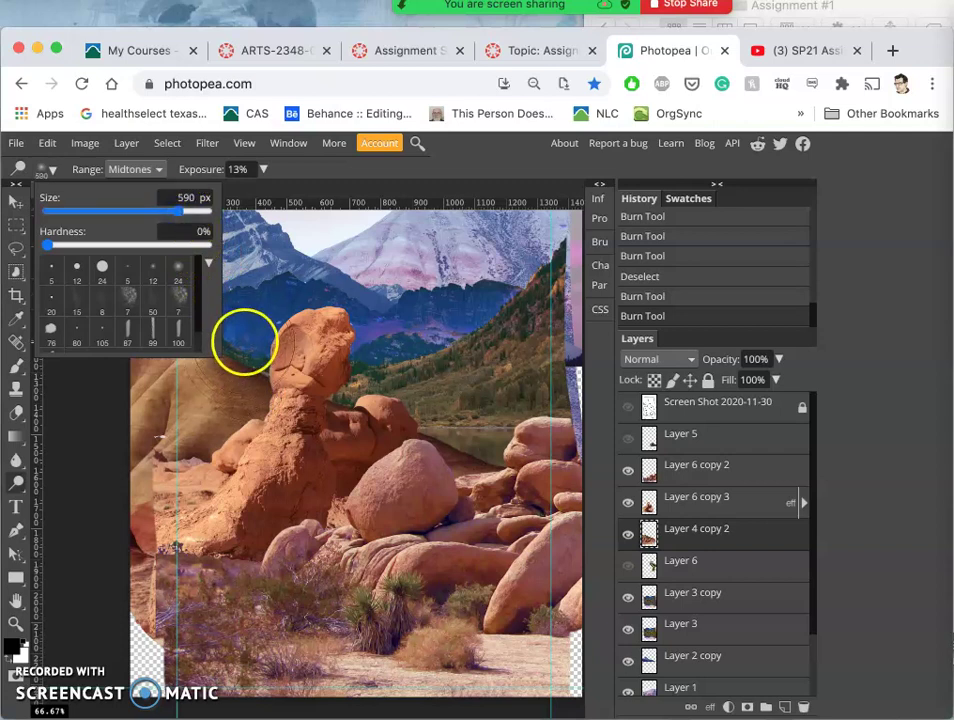
# Dodge the tan hill with broad strokes from its upper slope to the lower ridge beyond the rocks
pyautogui.click(245, 338)
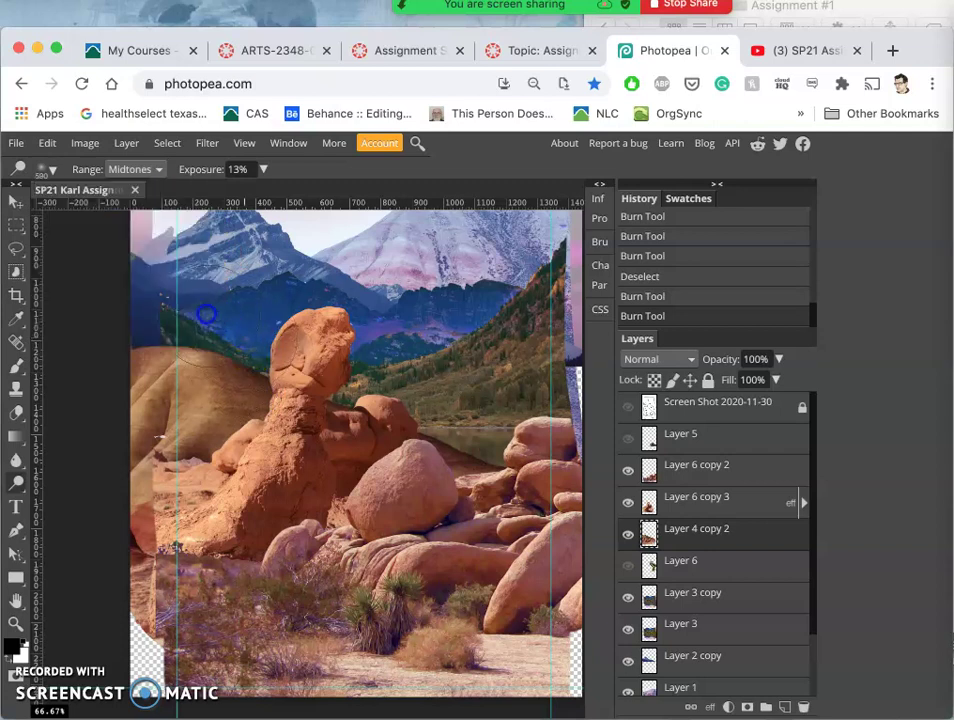
pyautogui.click(283, 367)
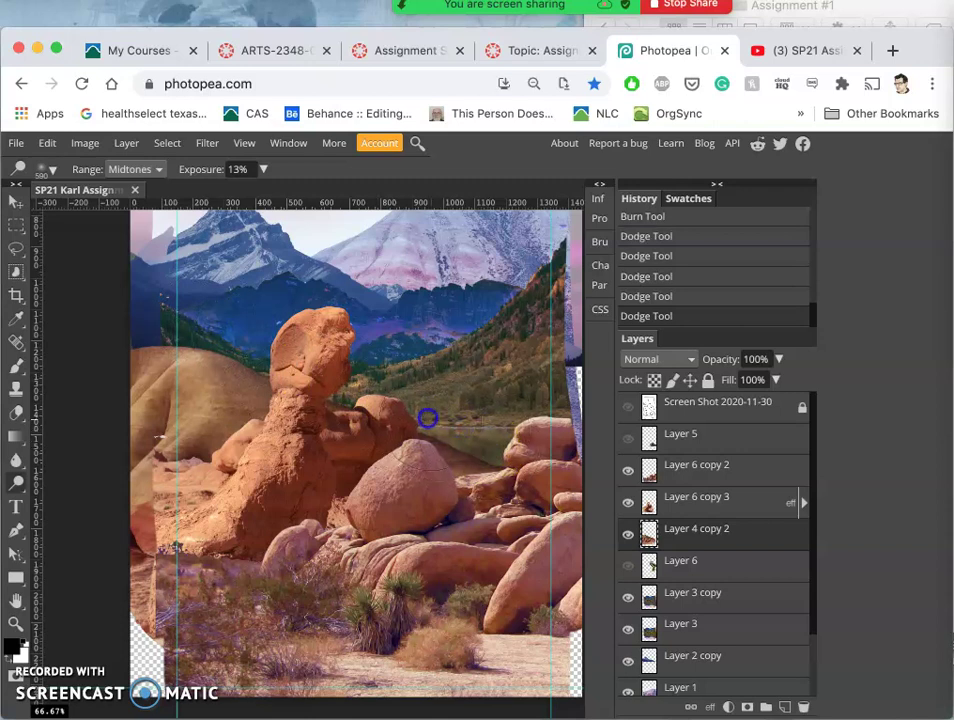
pyautogui.click(489, 435)
# Compare the hill before and after dodging through the history, and return to the latest dodge
pyautogui.scroll(3, 657, 237)
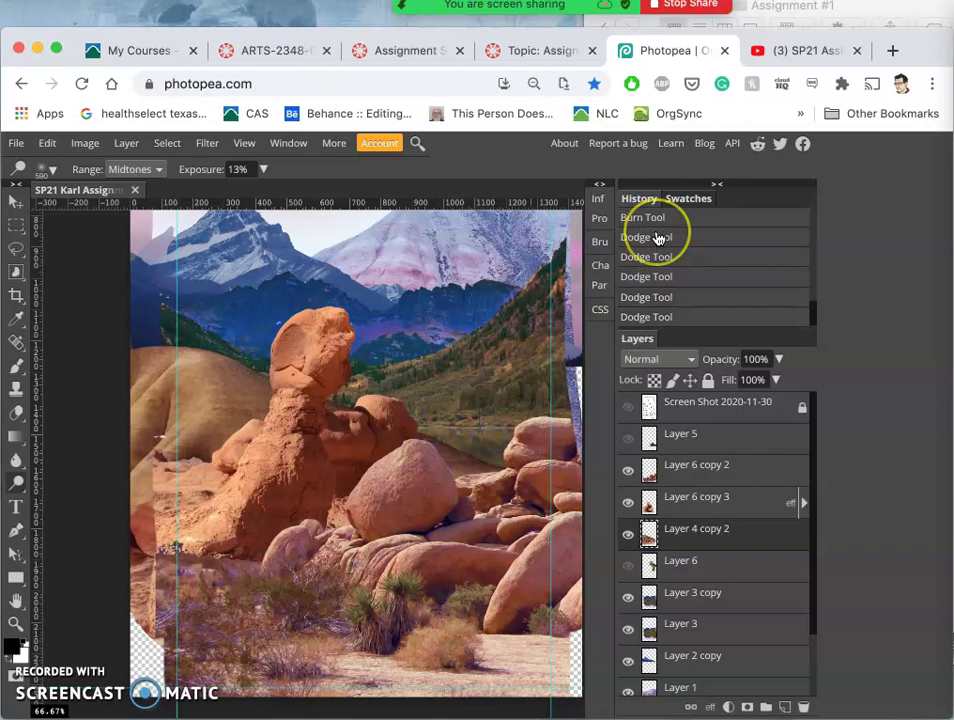
pyautogui.click(655, 252)
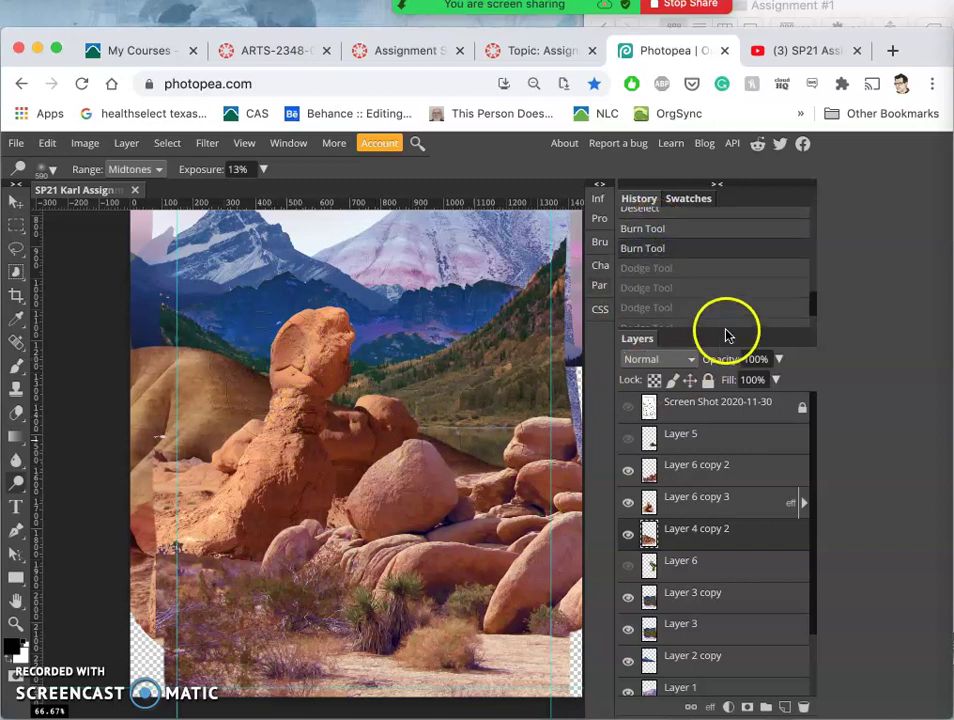
pyautogui.scroll(-3, 715, 312)
pyautogui.click(682, 316)
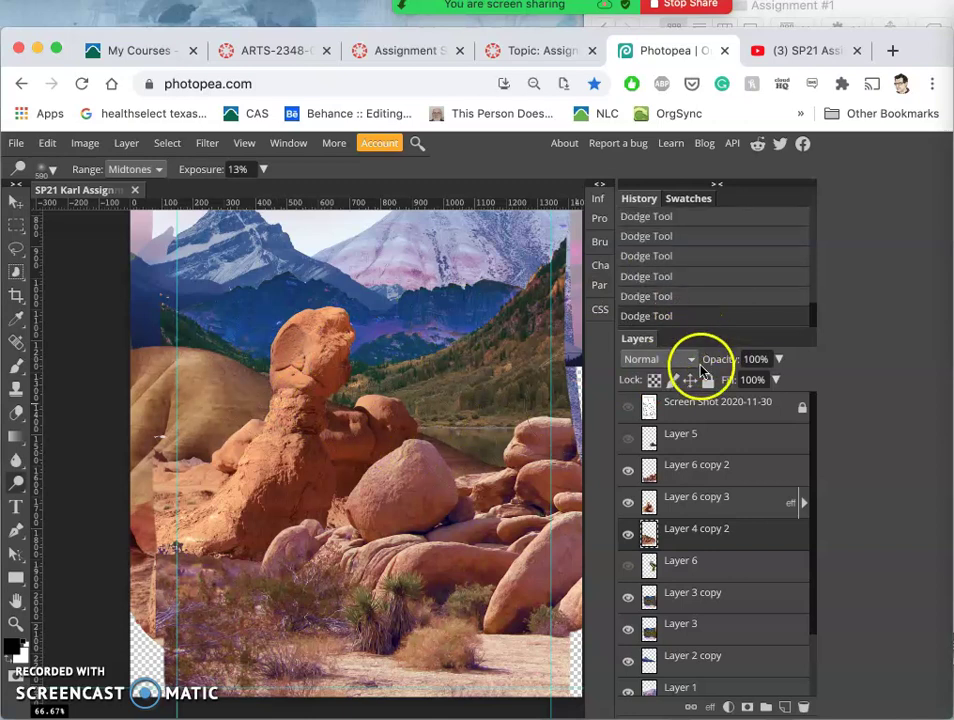
# Switch back to the Burn tool and darken the tan hill beside the balanced rock
pyautogui.rightClick(18, 481)
pyautogui.click(55, 507)
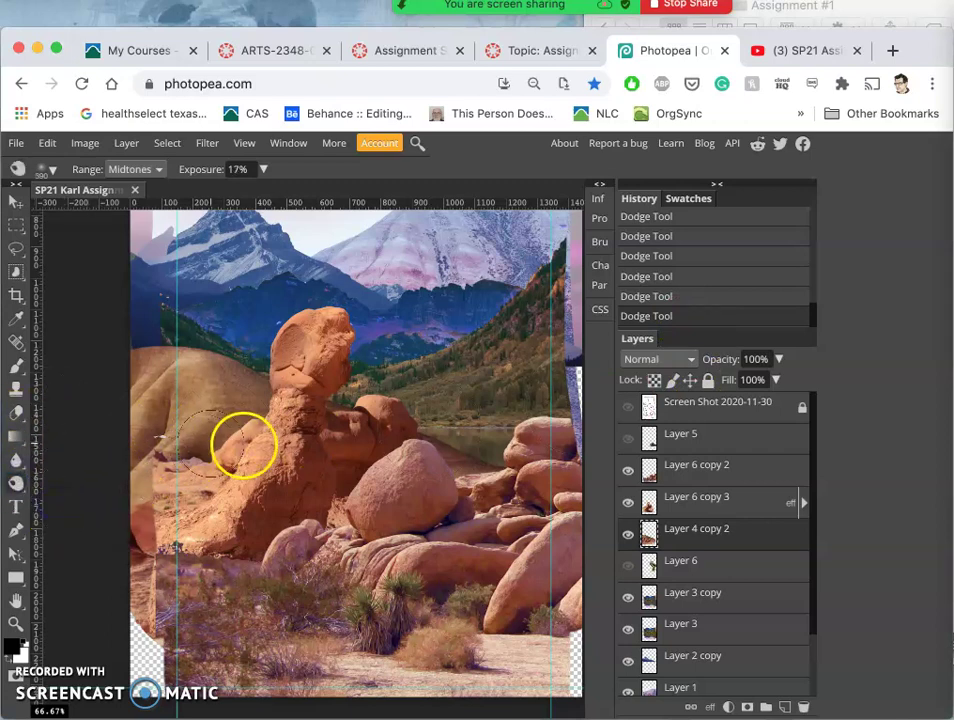
pyautogui.click(255, 423)
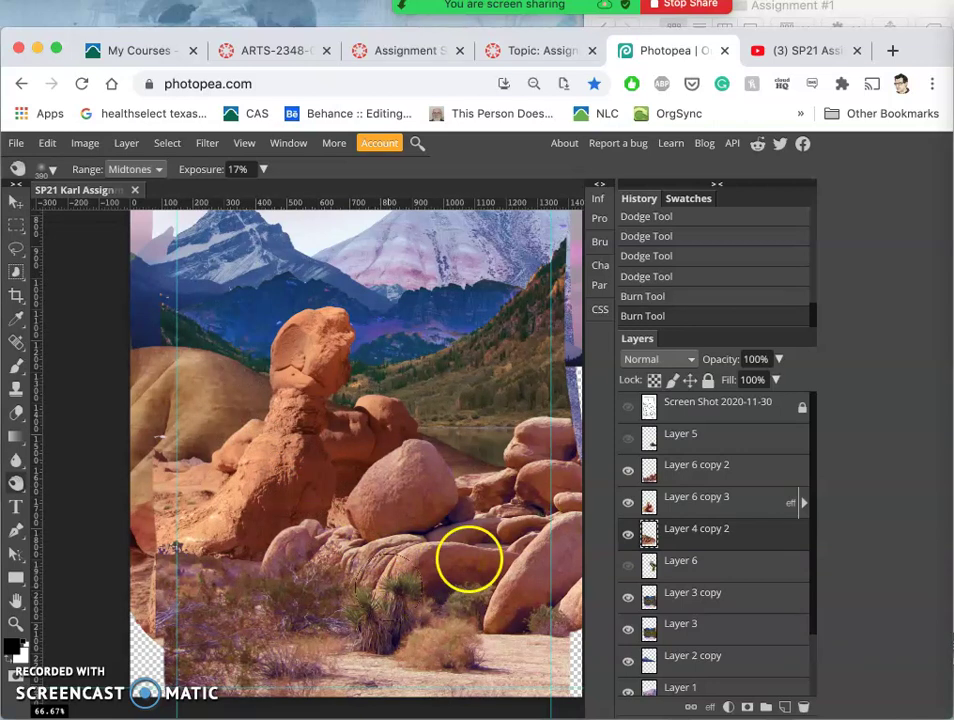
# Save the collage document
pyautogui.click(18, 144)
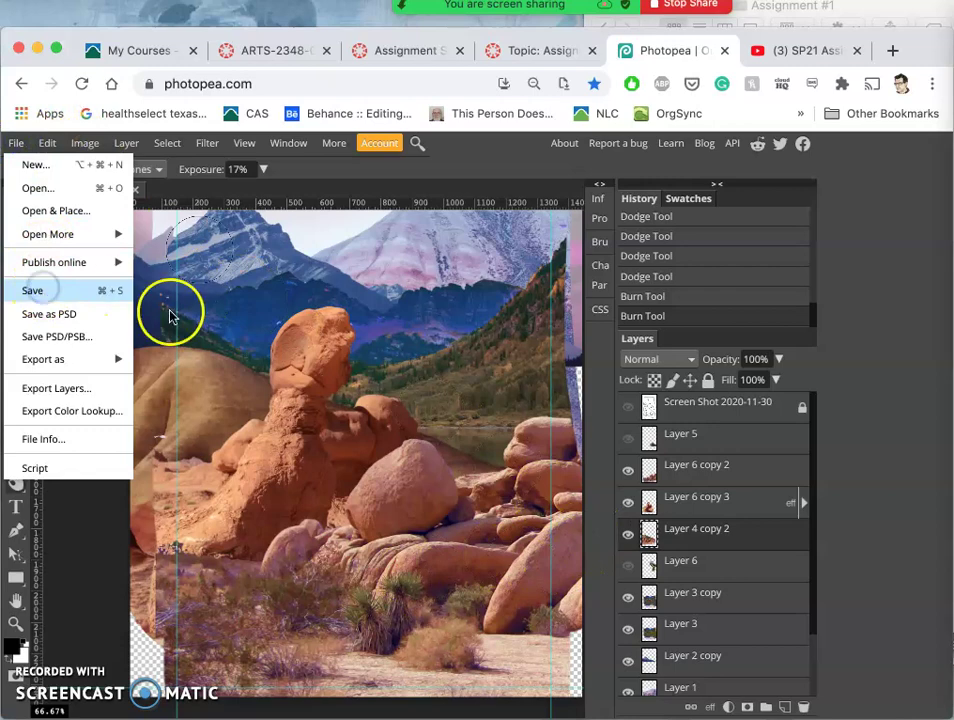
pyautogui.click(300, 470)
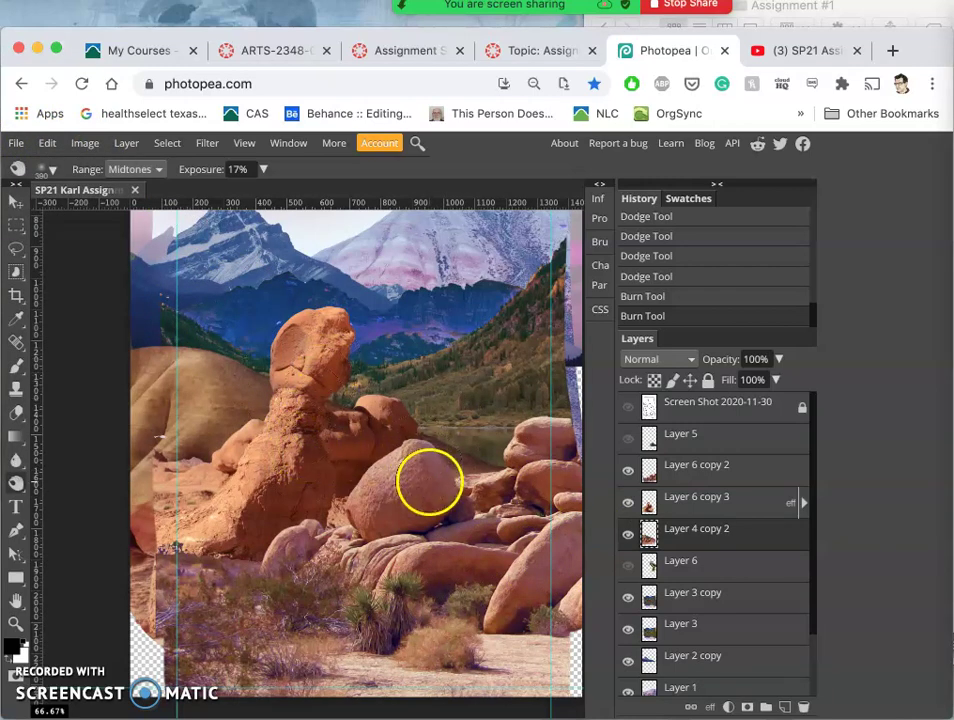
# On Layer 6 copy 3, lighten the balanced rock's head, lower slope and the rounded rocks behind it using the Dodge tool at 13% exposure
pyautogui.click(680, 503)
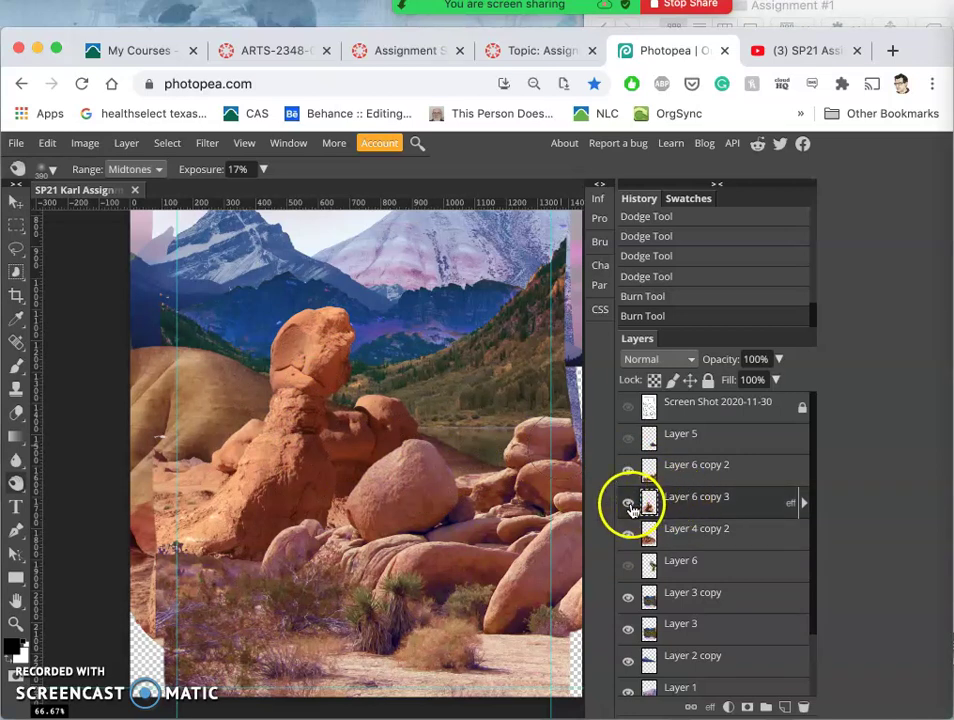
pyautogui.click(630, 507)
pyautogui.click(629, 505)
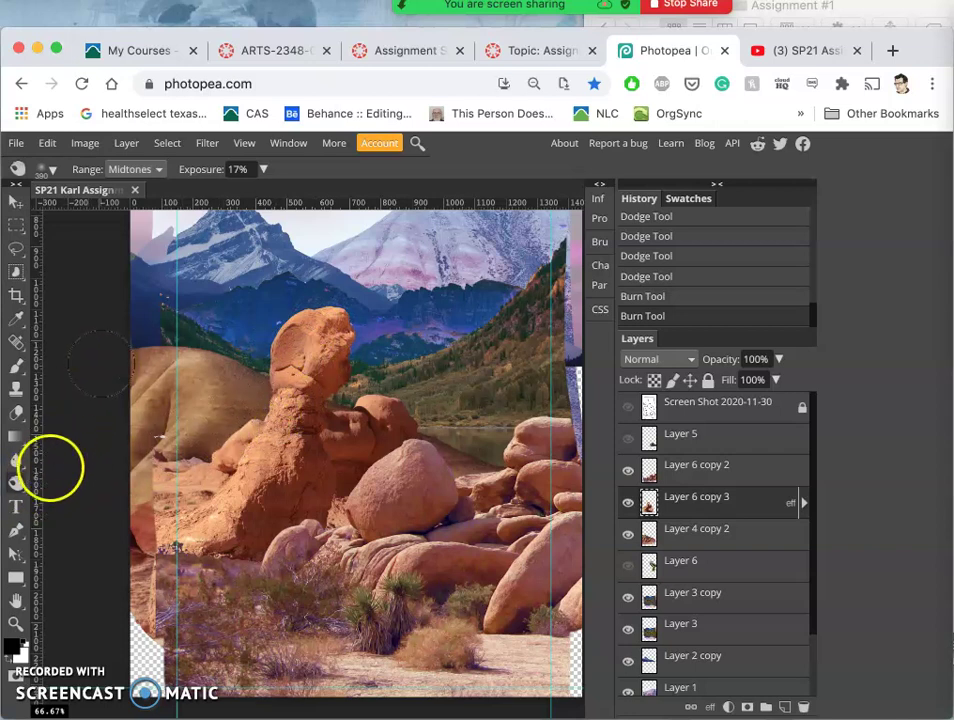
pyautogui.rightClick(16, 483)
pyautogui.click(83, 484)
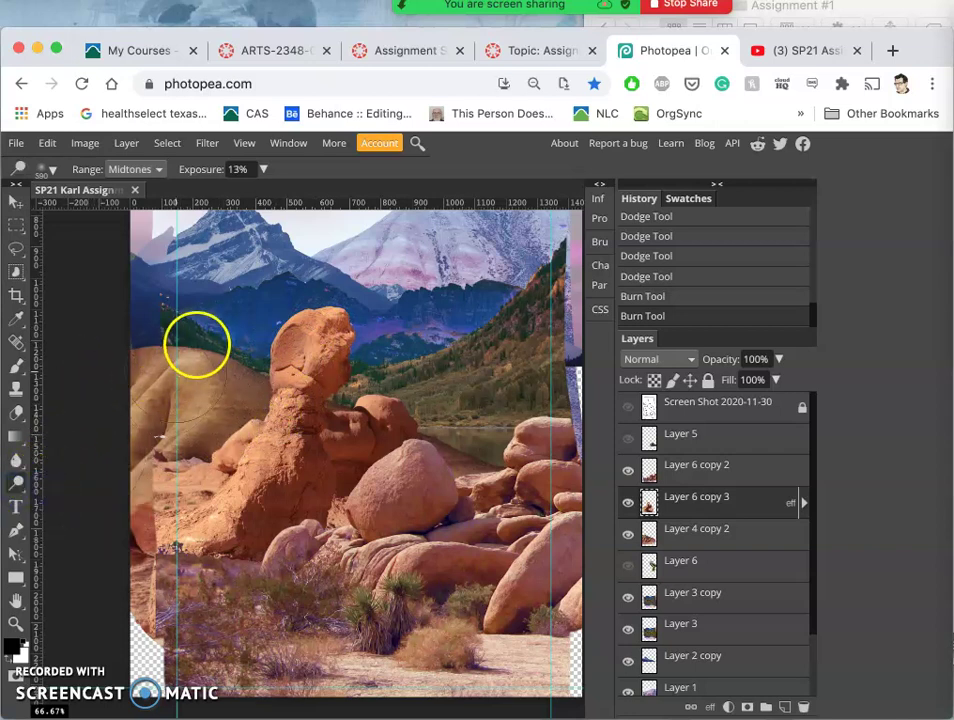
pyautogui.moveTo(246, 305)
pyautogui.mouseDown()
pyautogui.moveTo(281, 315)
pyautogui.moveTo(305, 298)
pyautogui.moveTo(293, 305)
pyautogui.mouseUp()
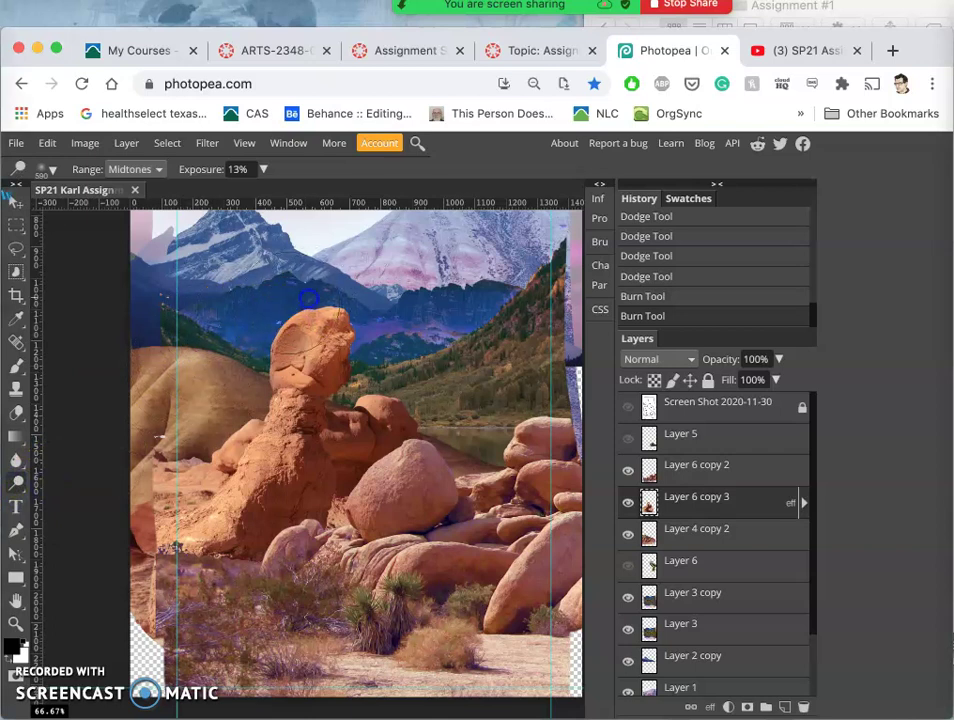
pyautogui.moveTo(232, 450)
pyautogui.mouseDown()
pyautogui.moveTo(251, 481)
pyautogui.moveTo(258, 477)
pyautogui.moveTo(230, 487)
pyautogui.mouseUp()
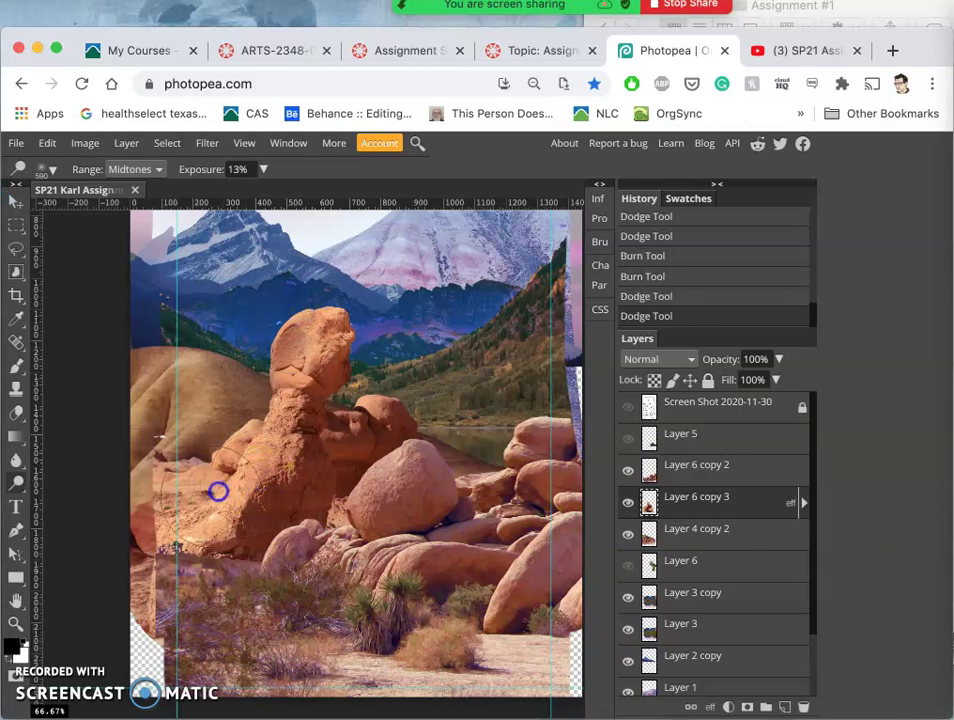
pyautogui.moveTo(372, 418)
pyautogui.mouseDown()
pyautogui.moveTo(411, 407)
pyautogui.moveTo(413, 425)
pyautogui.mouseUp()
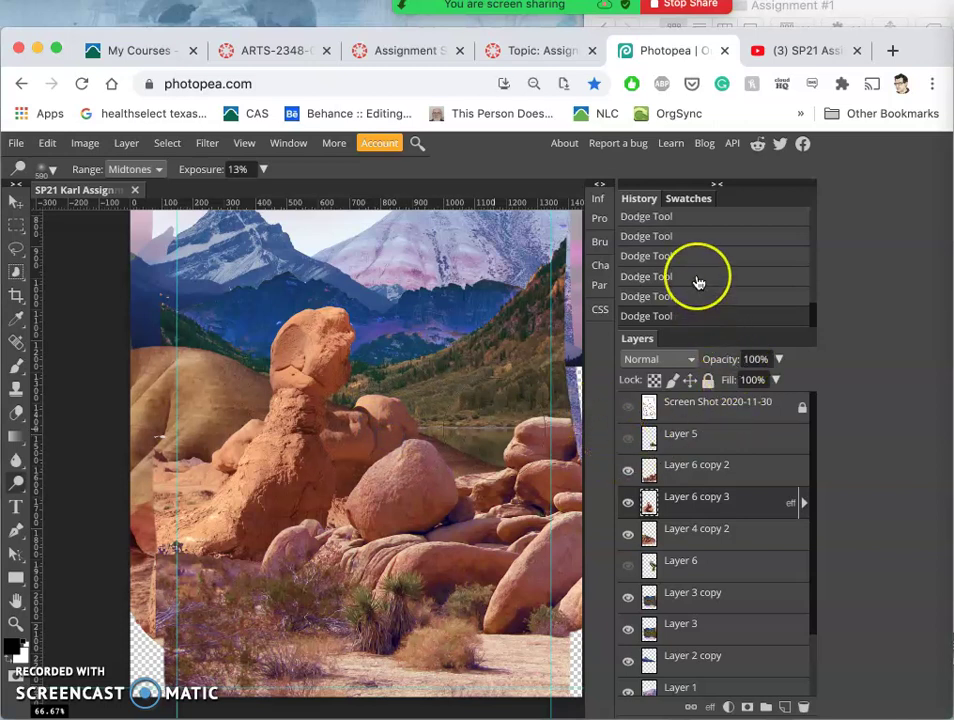
# Compare the balanced rock before and after dodging through the history, and return to the latest dodge
pyautogui.scroll(3, 698, 283)
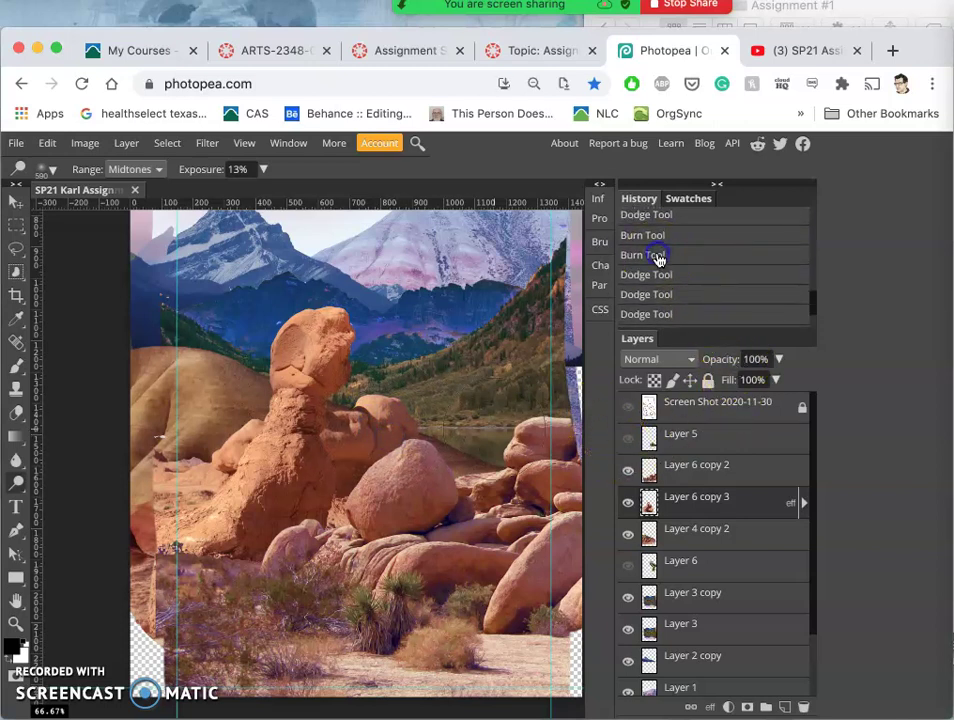
pyautogui.click(659, 257)
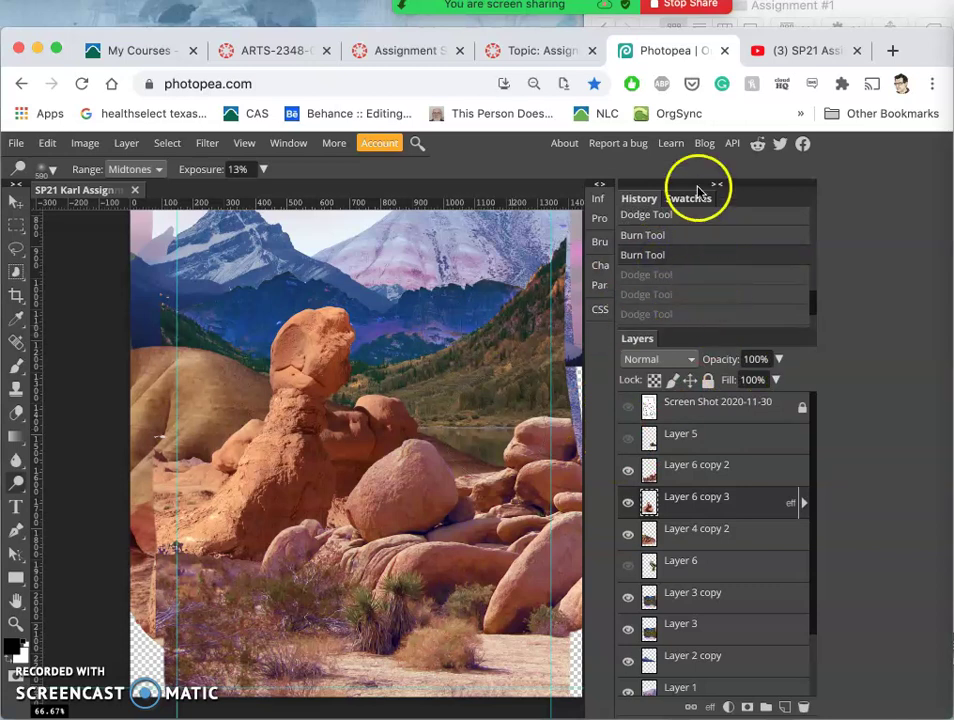
pyautogui.scroll(-2, 697, 283)
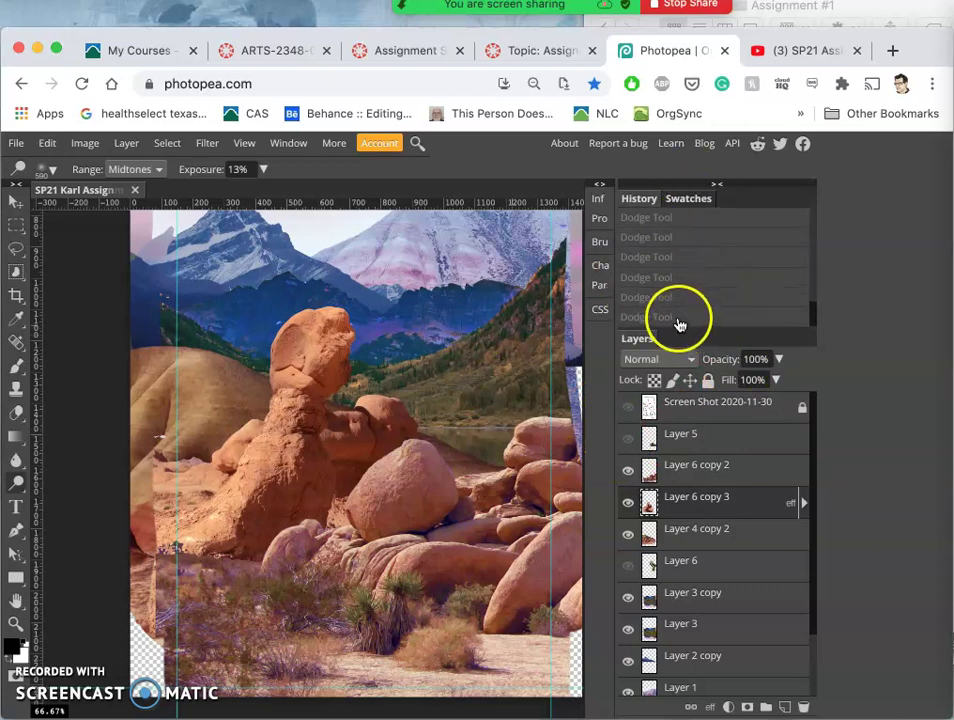
pyautogui.click(677, 320)
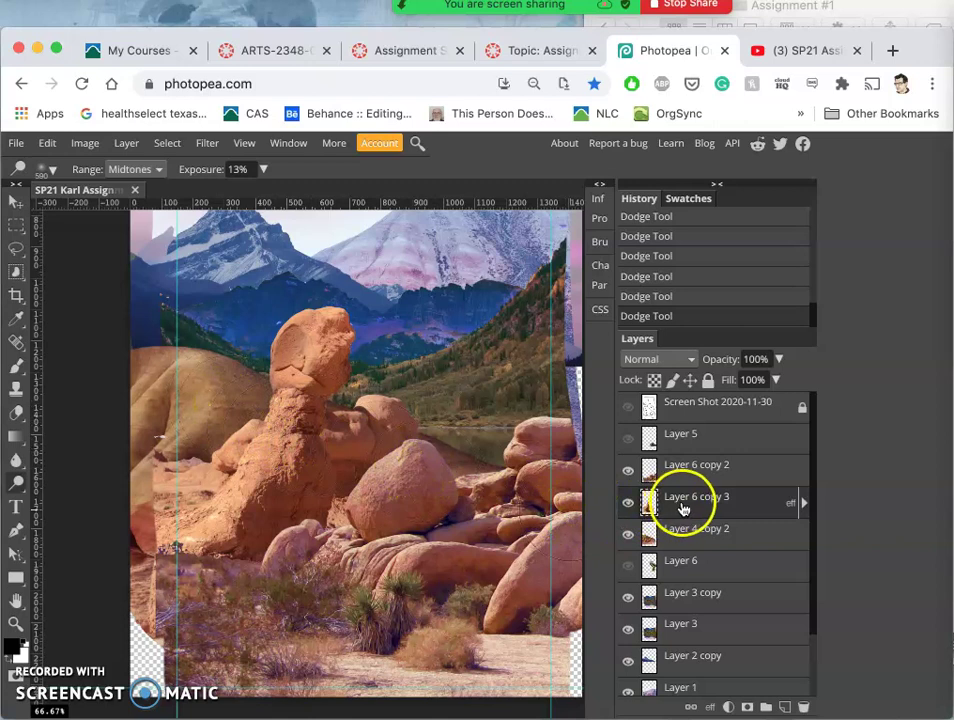
# Lighten the tops of the round boulder and the rocks beside the lake on Layer 6 copy 2 with the Dodge tool
pyautogui.click(700, 472)
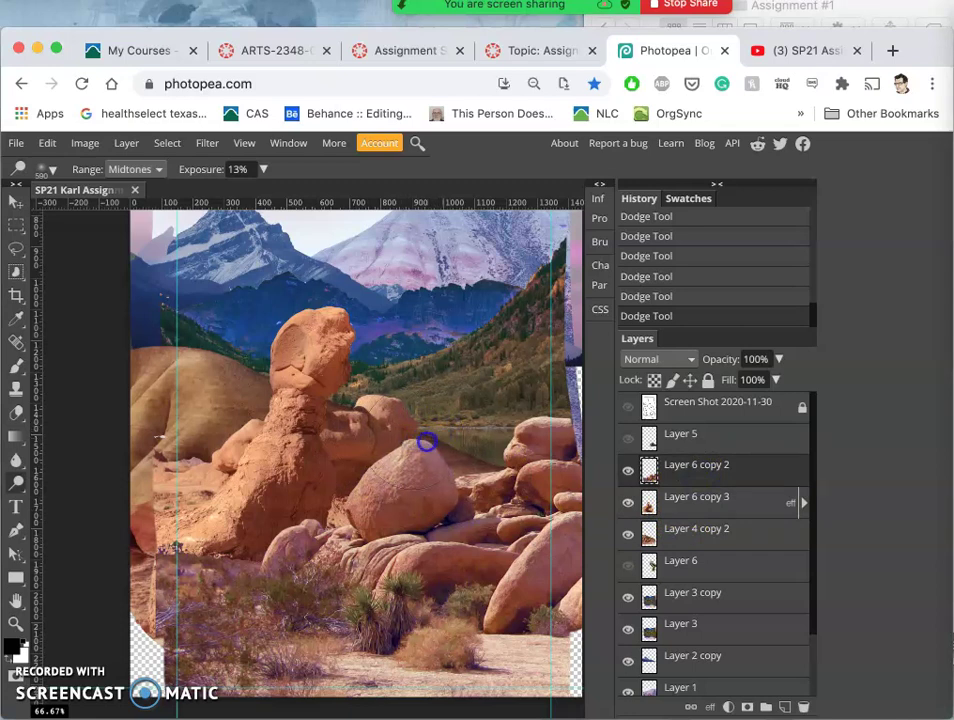
pyautogui.moveTo(474, 440)
pyautogui.mouseDown()
pyautogui.moveTo(391, 456)
pyautogui.moveTo(405, 513)
pyautogui.moveTo(385, 560)
pyautogui.moveTo(351, 571)
pyautogui.moveTo(333, 563)
pyautogui.moveTo(343, 464)
pyautogui.moveTo(368, 419)
pyautogui.moveTo(527, 406)
pyautogui.mouseUp()
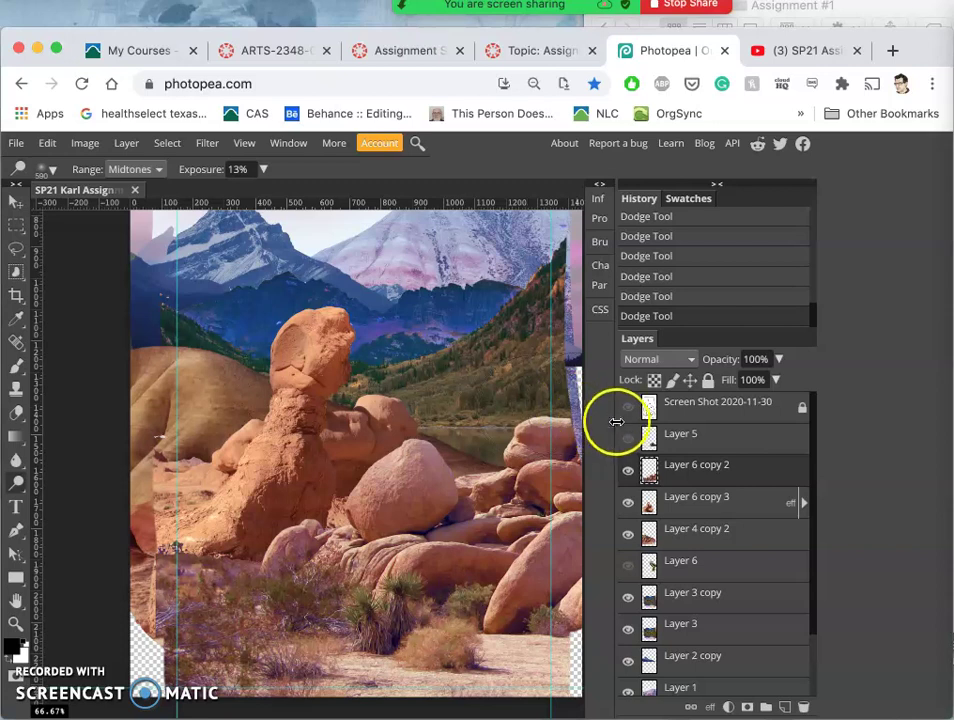
# Switch to the Burn tool at 17% exposure and darken the gaps and shaded undersides around the round boulder and lower rocks
pyautogui.rightClick(16, 484)
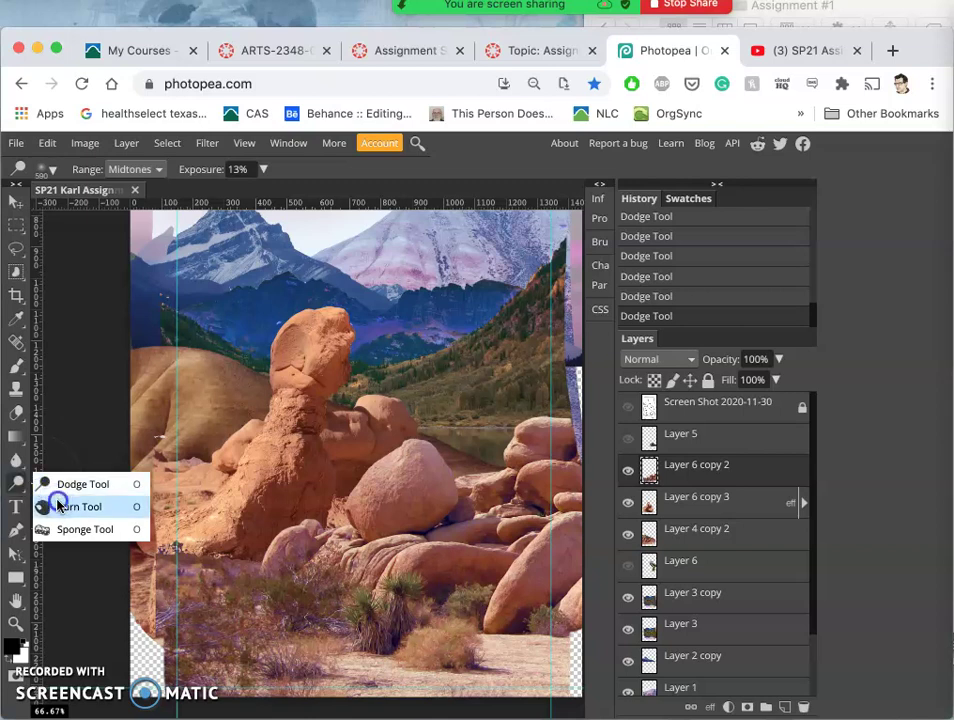
pyautogui.click(57, 506)
pyautogui.moveTo(447, 503)
pyautogui.mouseDown()
pyautogui.moveTo(417, 522)
pyautogui.moveTo(378, 528)
pyautogui.moveTo(489, 519)
pyautogui.mouseUp()
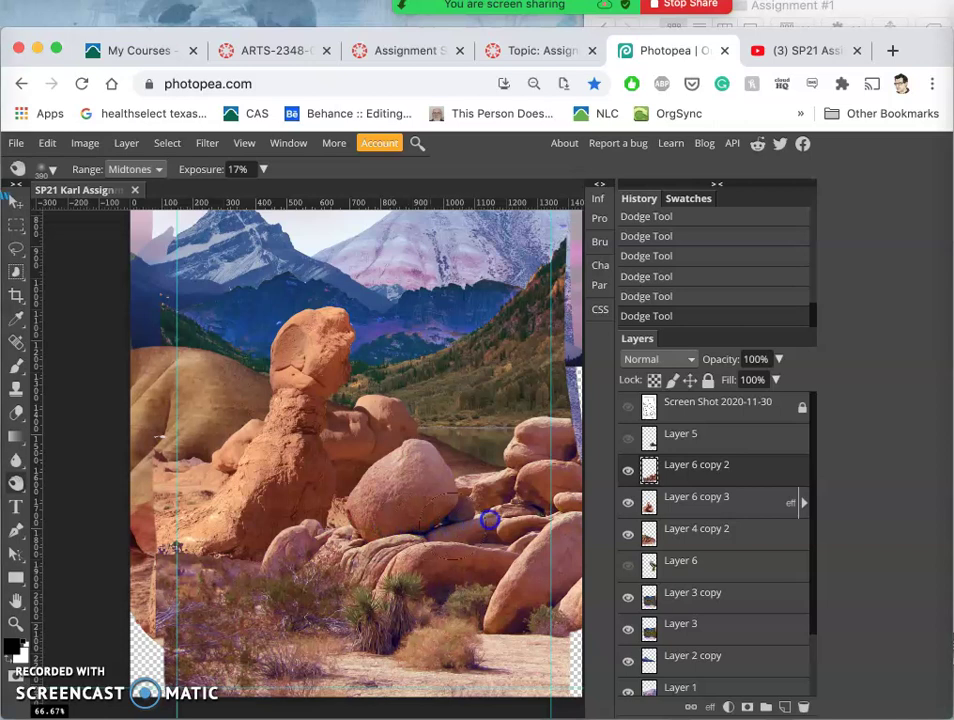
pyautogui.moveTo(385, 538)
pyautogui.mouseDown()
pyautogui.moveTo(345, 532)
pyautogui.moveTo(362, 526)
pyautogui.mouseUp()
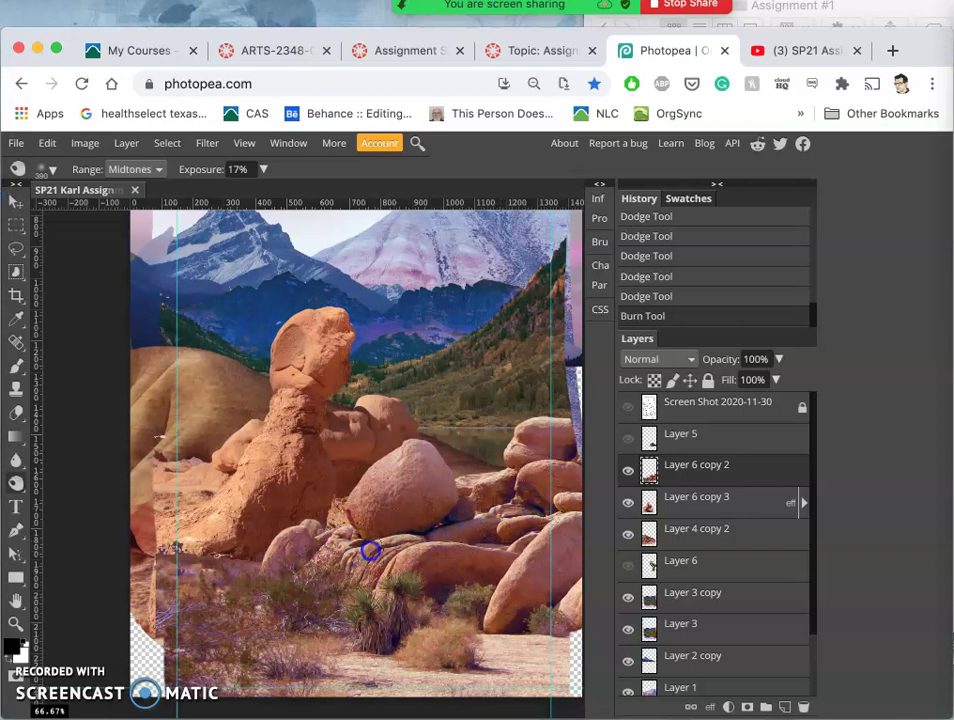
pyautogui.click(466, 603)
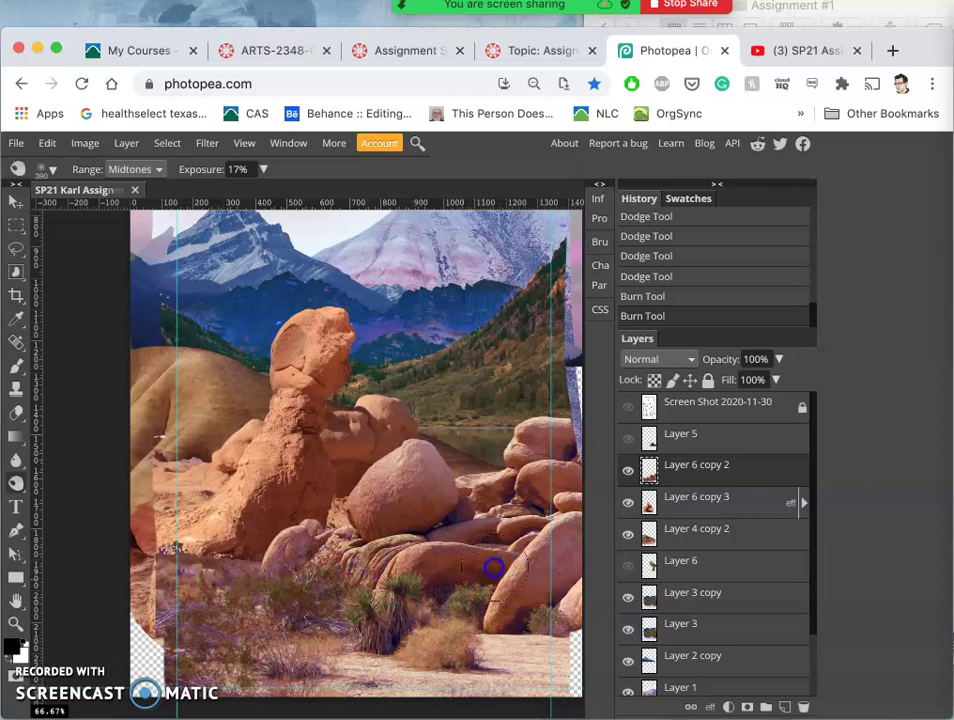
# Burn the foreground shrubs, the sandy ground under the large rock, and the shaded side of the round boulder
pyautogui.moveTo(470, 578)
pyautogui.mouseDown()
pyautogui.moveTo(407, 603)
pyautogui.moveTo(307, 575)
pyautogui.moveTo(241, 594)
pyautogui.mouseUp()
pyautogui.click(213, 609)
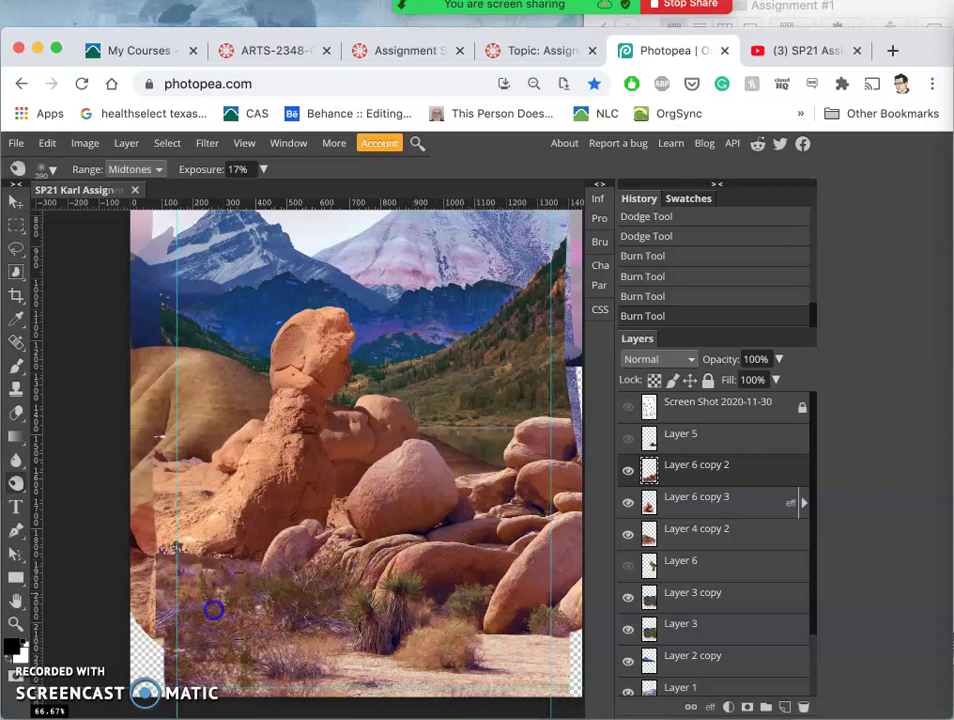
pyautogui.moveTo(440, 662)
pyautogui.mouseDown()
pyautogui.moveTo(539, 664)
pyautogui.moveTo(475, 665)
pyautogui.moveTo(520, 656)
pyautogui.moveTo(510, 630)
pyautogui.mouseUp()
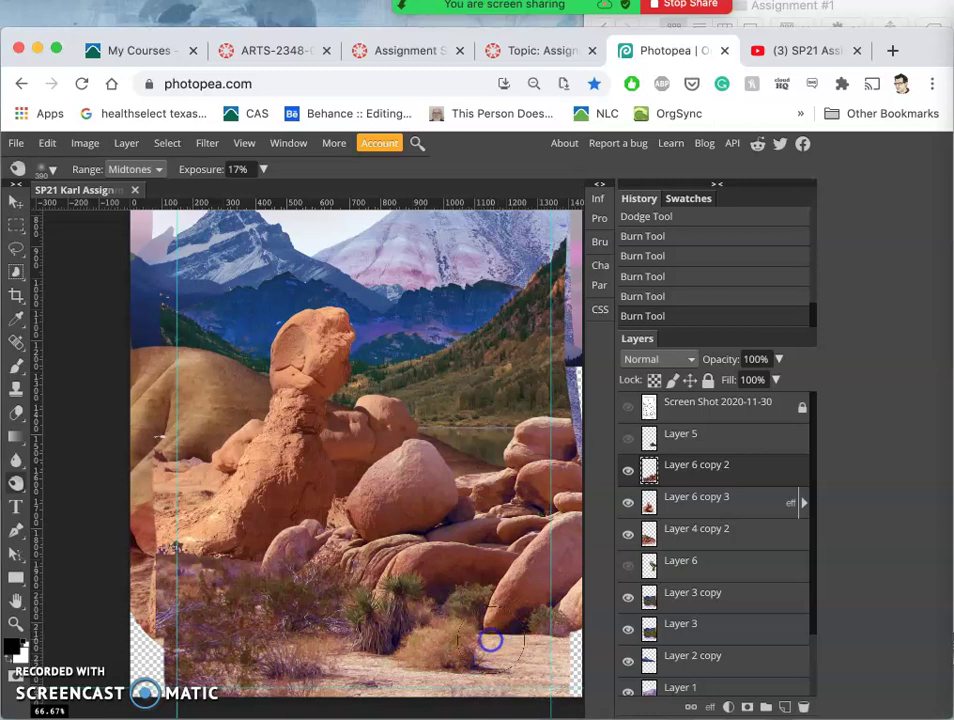
pyautogui.scroll(1, 415, 513)
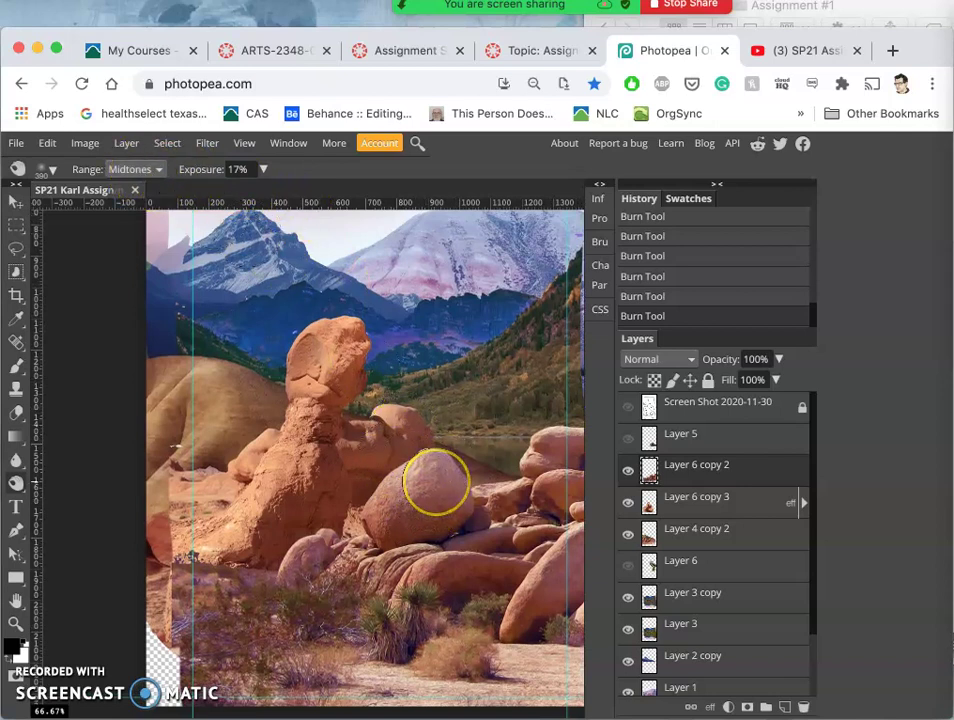
pyautogui.moveTo(436, 481)
pyautogui.mouseDown()
pyautogui.moveTo(458, 486)
pyautogui.moveTo(545, 586)
pyautogui.moveTo(517, 535)
pyautogui.mouseUp()
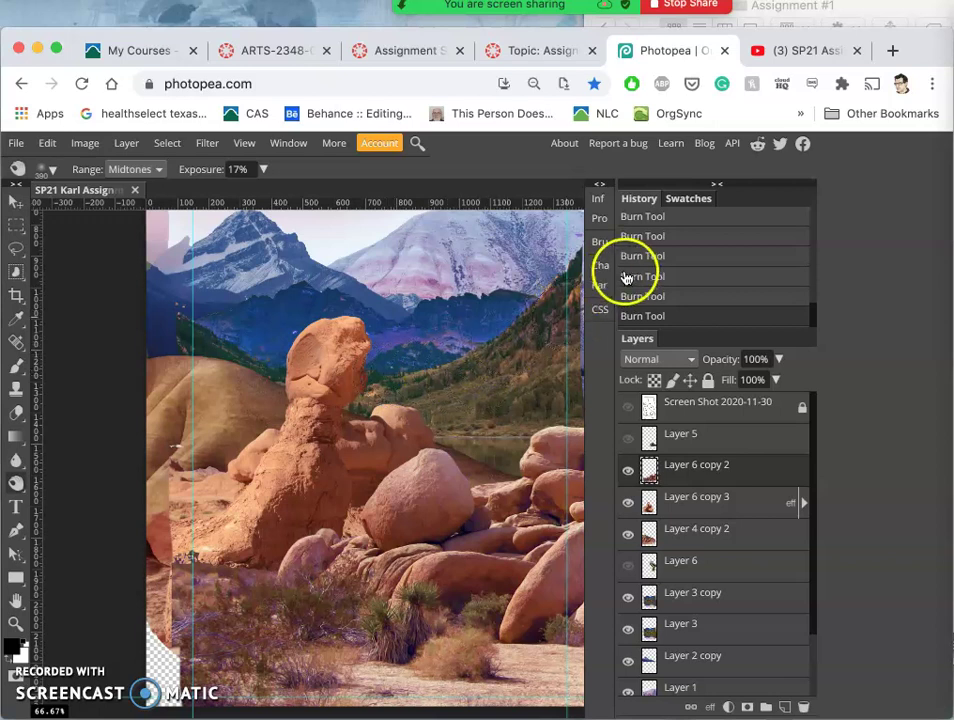
# Select Layer 6 copy 3 and set the Burn brush size to 74 px
pyautogui.click(324, 430)
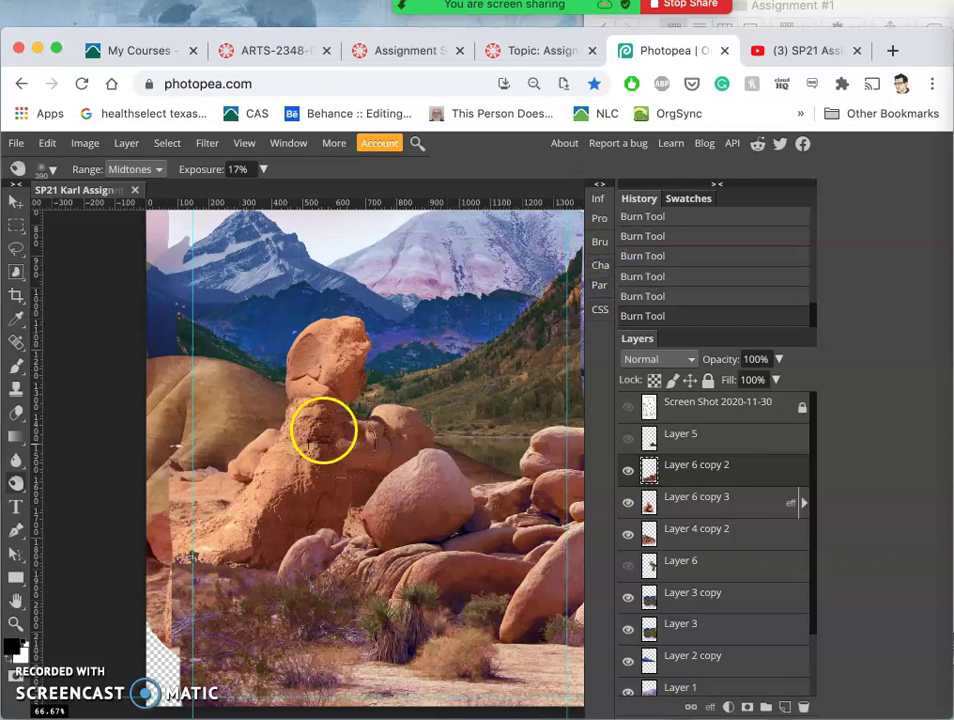
pyautogui.click(55, 170)
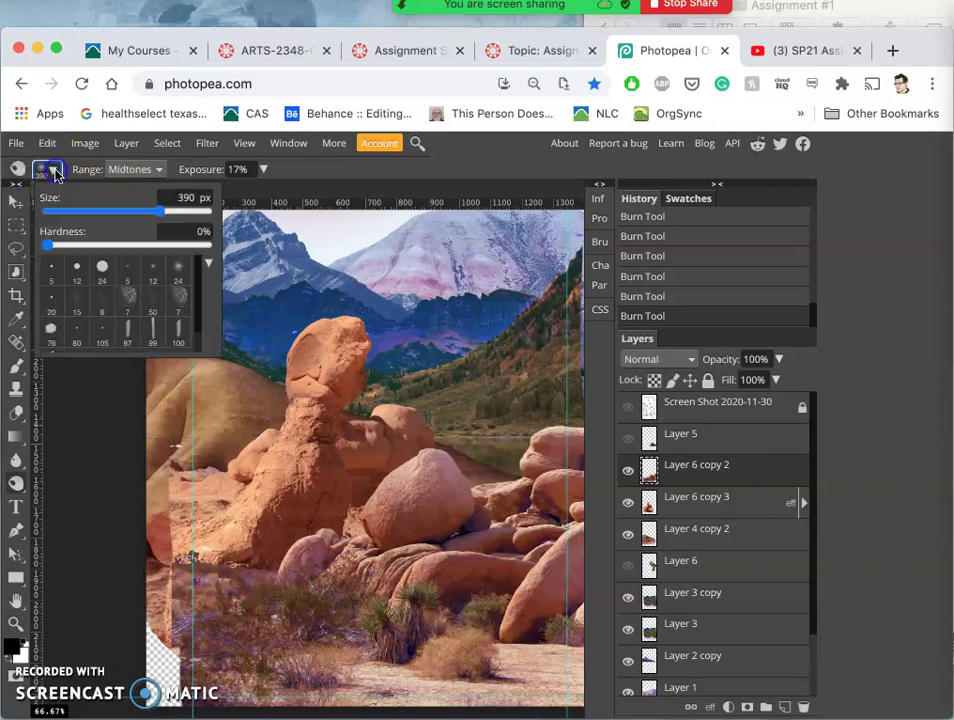
pyautogui.click(85, 211)
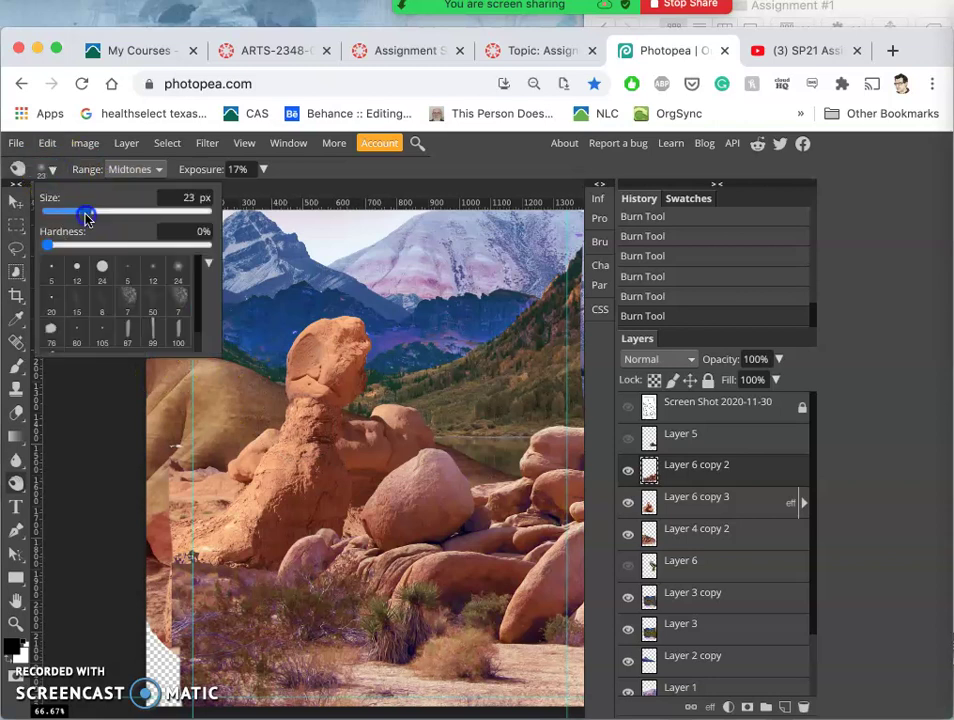
pyautogui.rightClick(15, 482)
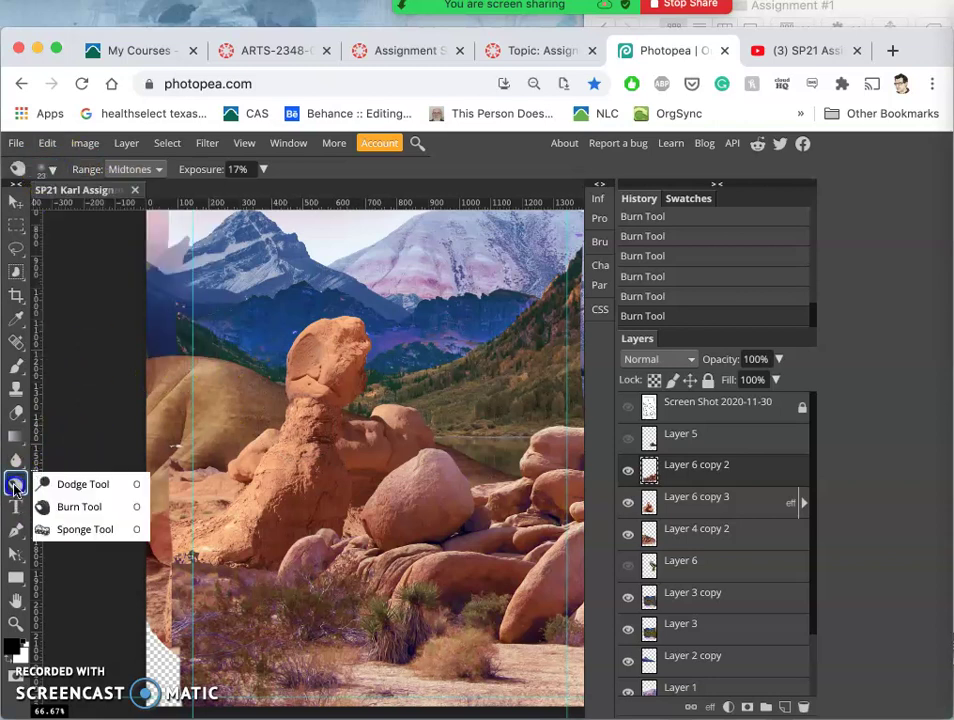
pyautogui.click(64, 505)
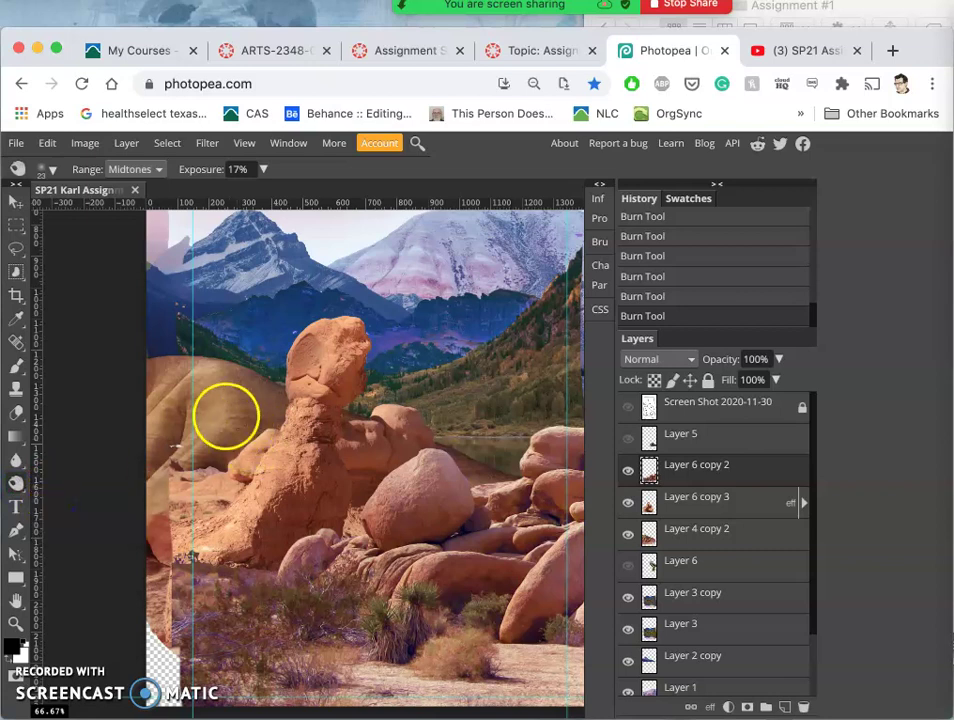
pyautogui.click(709, 505)
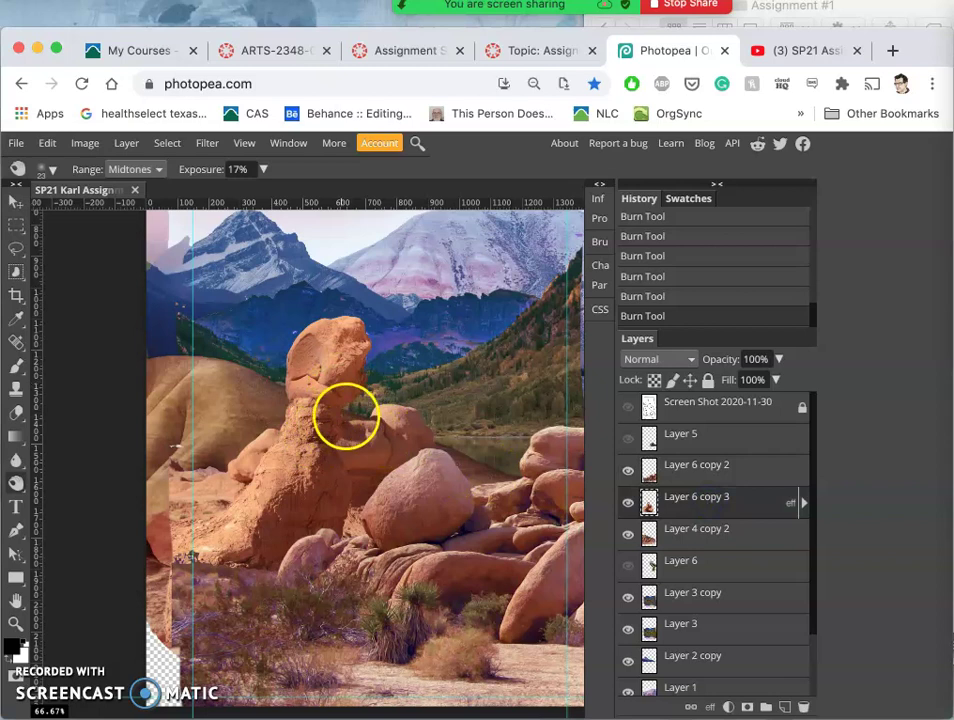
pyautogui.click(55, 172)
pyautogui.moveTo(104, 209); pyautogui.dragTo(108, 211)
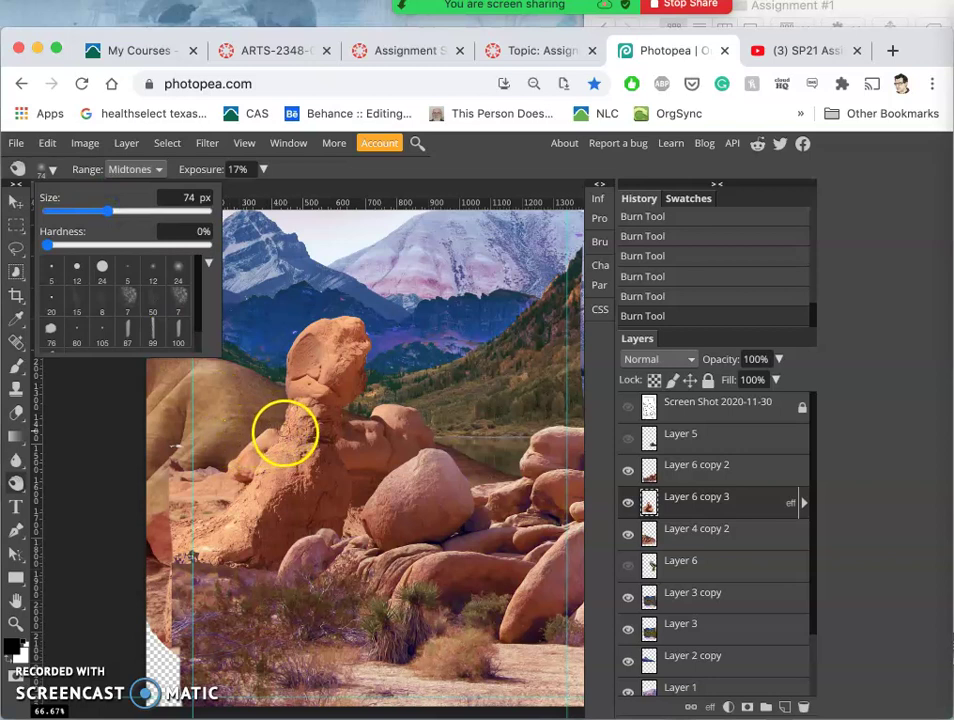
# Burn the crevices and shaded edges of the balanced rock, from its head and neck down to its lower slope
pyautogui.click(285, 432)
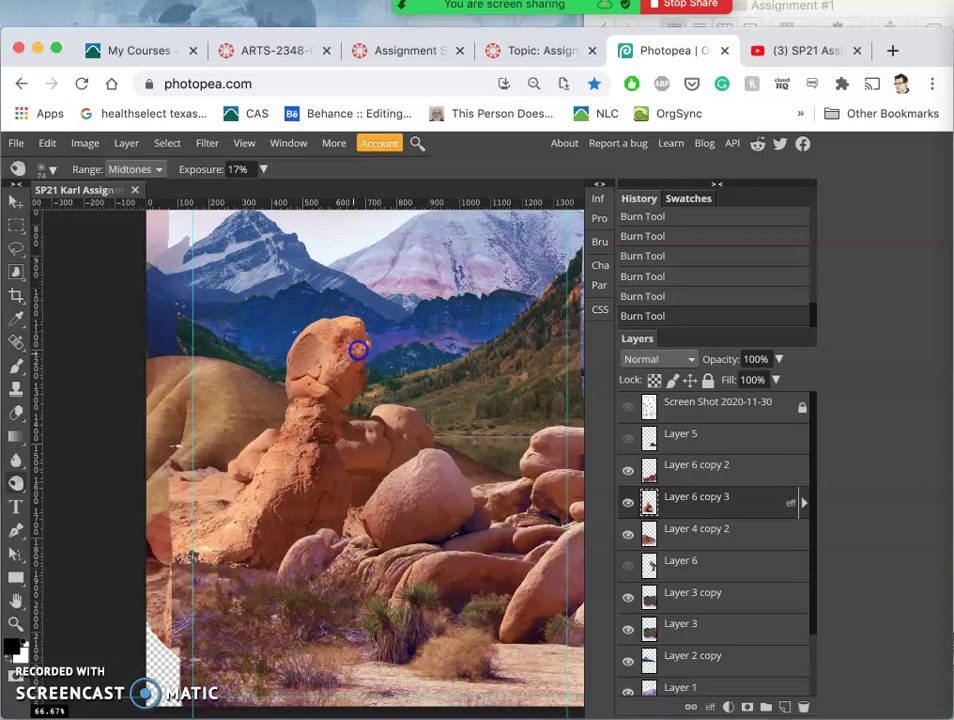
pyautogui.click(323, 397)
pyautogui.scroll(5, 321, 397)
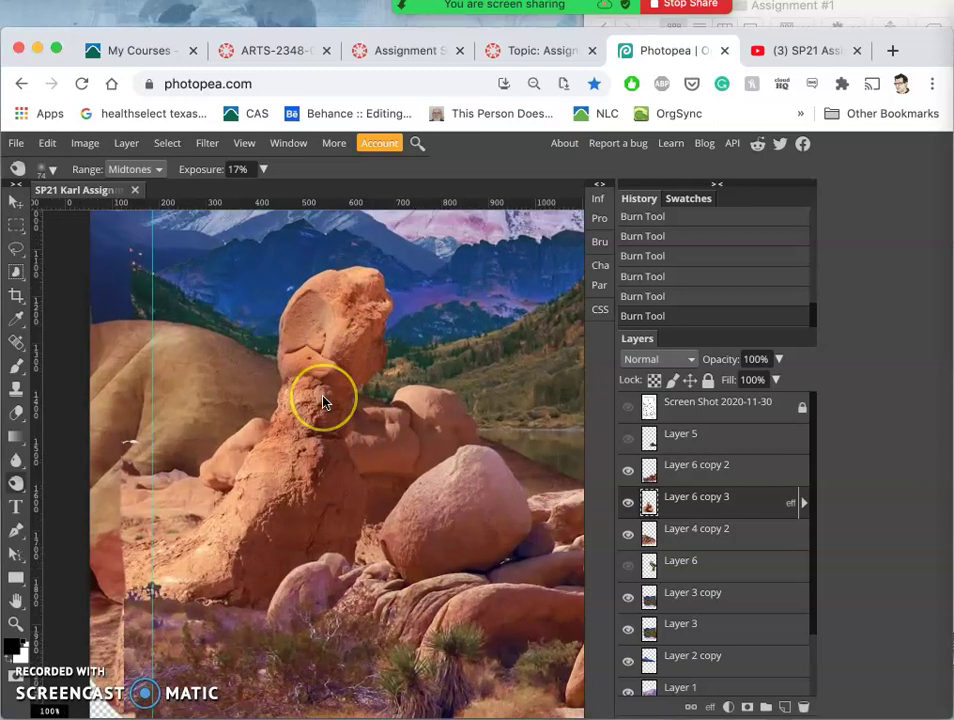
pyautogui.moveTo(282, 367); pyautogui.dragTo(303, 364)
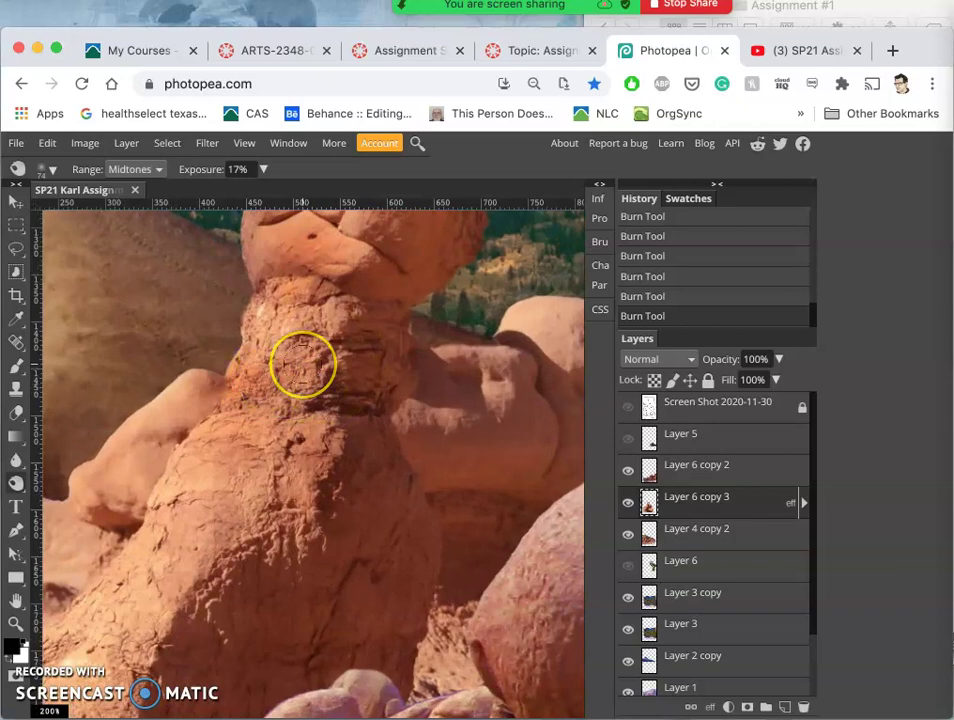
pyautogui.scroll(4, 303, 364)
pyautogui.scroll(-4, 305, 362)
pyautogui.hscroll(-3, 305, 362)
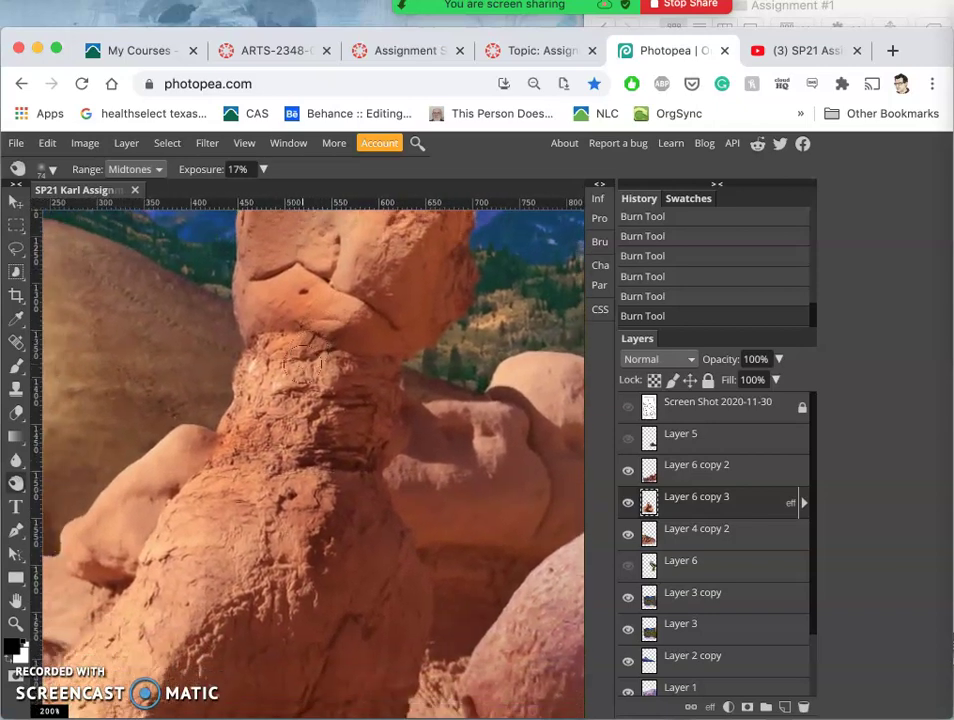
pyautogui.moveTo(277, 447)
pyautogui.mouseDown()
pyautogui.moveTo(256, 479)
pyautogui.moveTo(268, 478)
pyautogui.mouseUp()
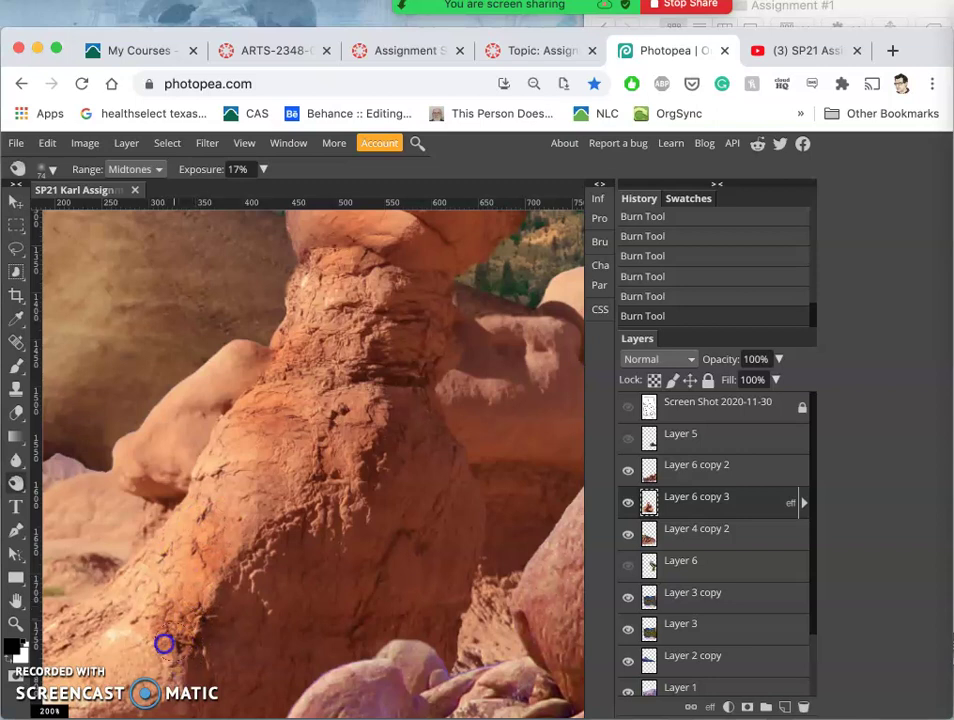
pyautogui.moveTo(161, 607); pyautogui.dragTo(165, 580)
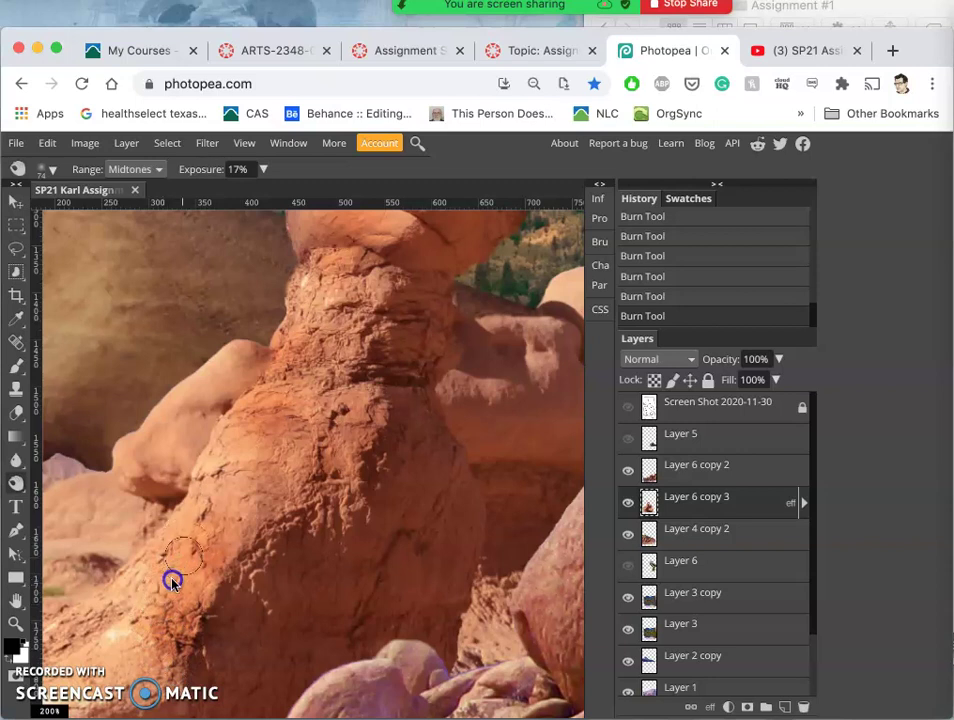
# Burn the underside of the small boulder behind the balanced rock and the low rocky ground beside it
pyautogui.hscroll(-3, 219, 505)
pyautogui.scroll(-1, 219, 505)
pyautogui.moveTo(220, 505)
pyautogui.mouseDown()
pyautogui.moveTo(255, 412)
pyautogui.moveTo(213, 472)
pyautogui.moveTo(266, 408)
pyautogui.moveTo(200, 478)
pyautogui.mouseUp()
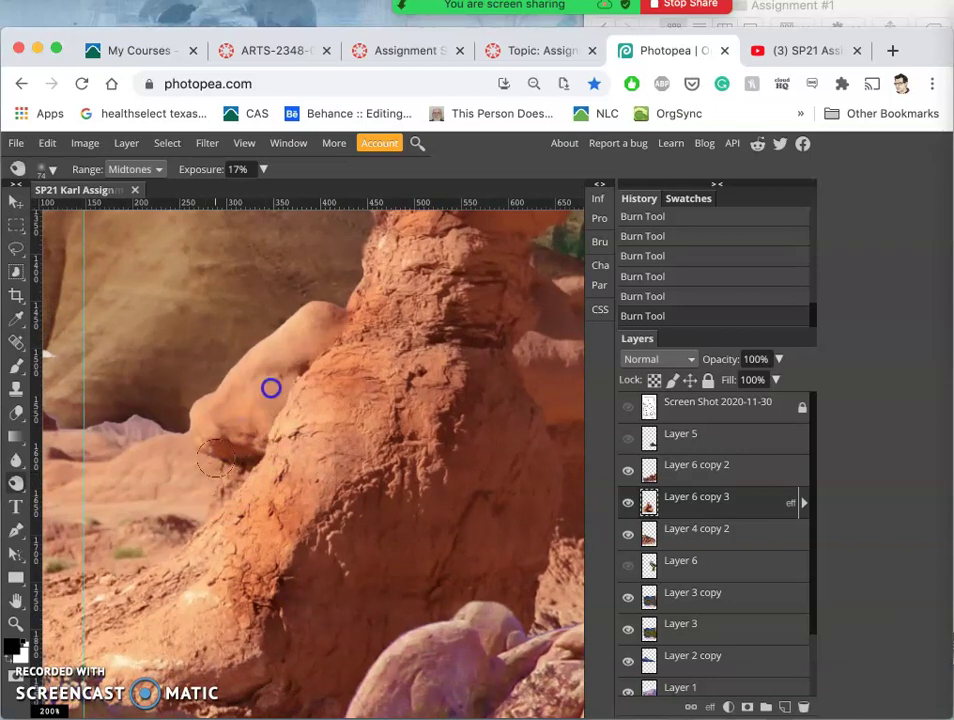
pyautogui.moveTo(244, 415); pyautogui.dragTo(274, 379)
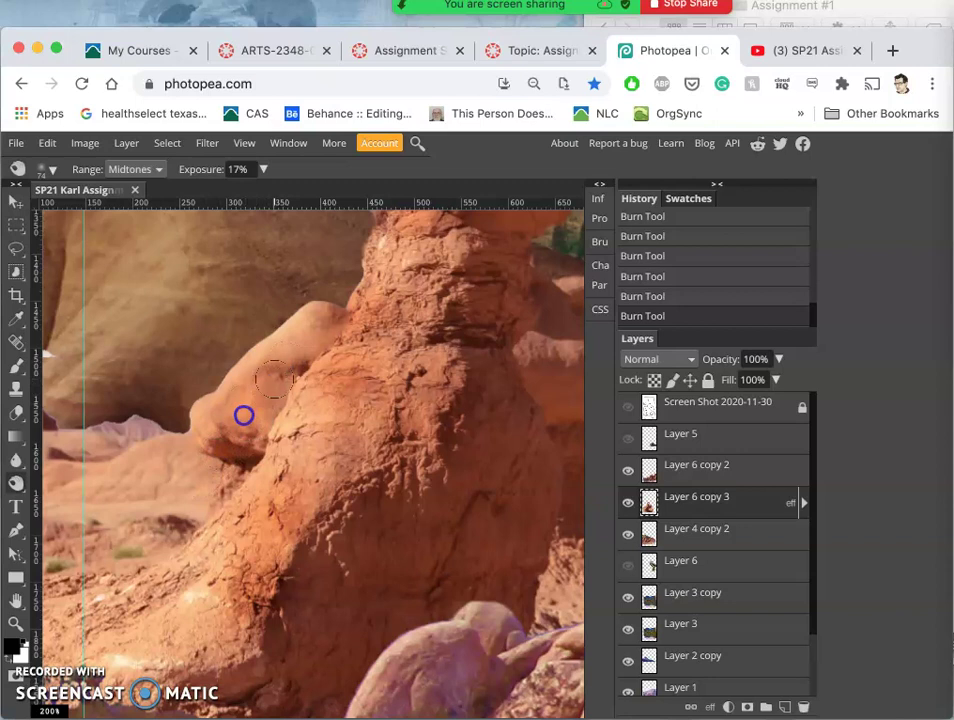
pyautogui.moveTo(185, 505)
pyautogui.mouseDown()
pyautogui.moveTo(209, 489)
pyautogui.moveTo(165, 512)
pyautogui.moveTo(172, 507)
pyautogui.mouseUp()
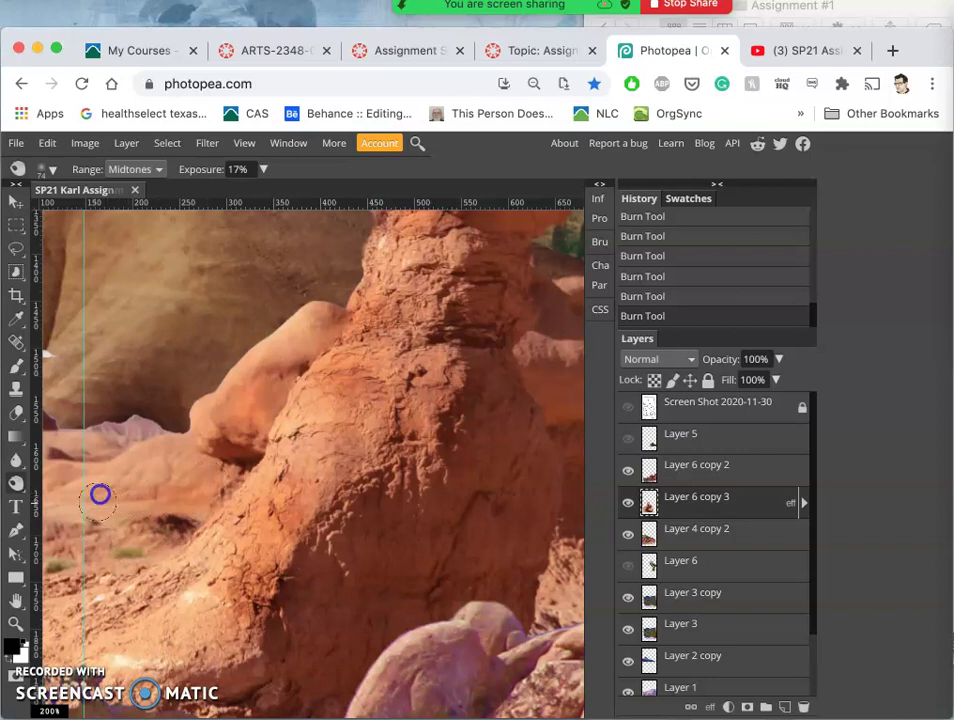
pyautogui.moveTo(112, 518); pyautogui.dragTo(121, 541)
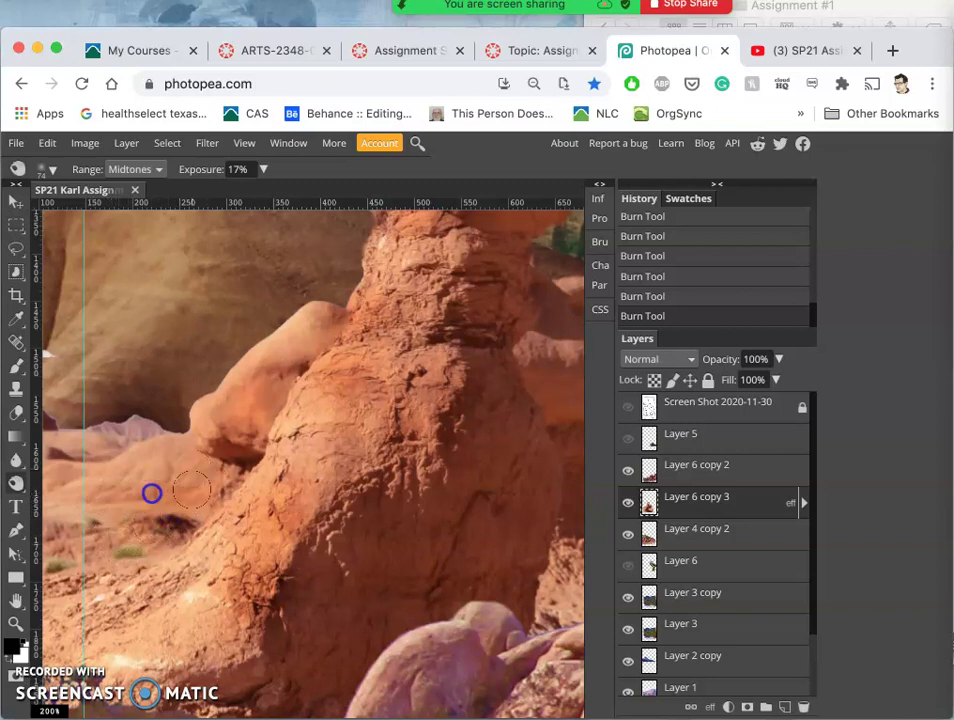
pyautogui.moveTo(172, 460); pyautogui.dragTo(176, 462)
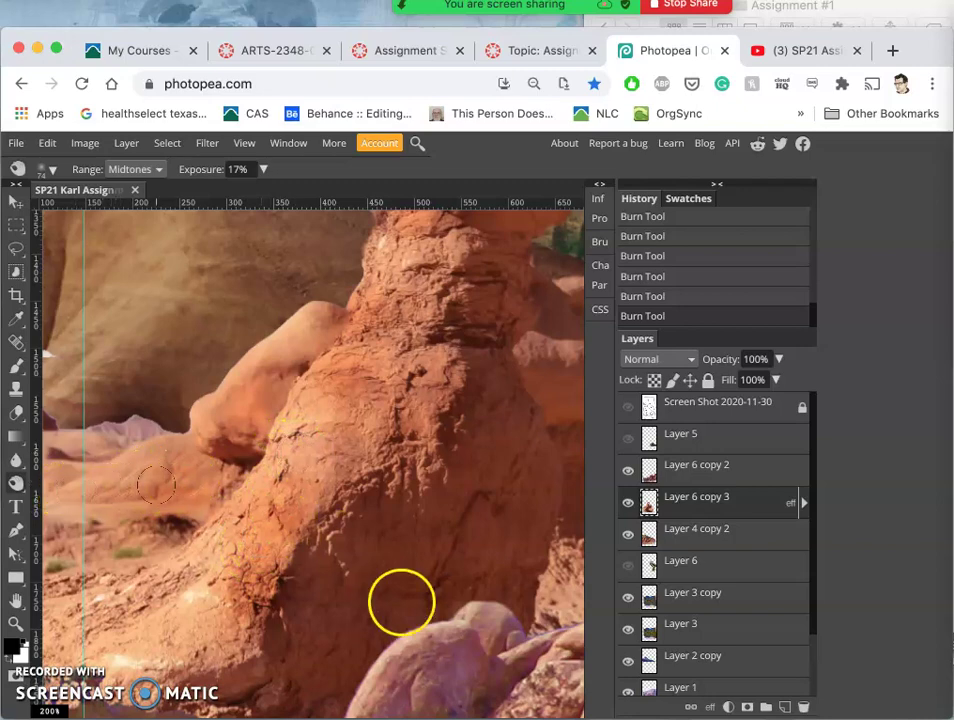
# Switch to the Sponge tool in Desaturate mode with a flow of 20%
pyautogui.scroll(-5, 417, 632)
pyautogui.hscroll(-2, 417, 632)
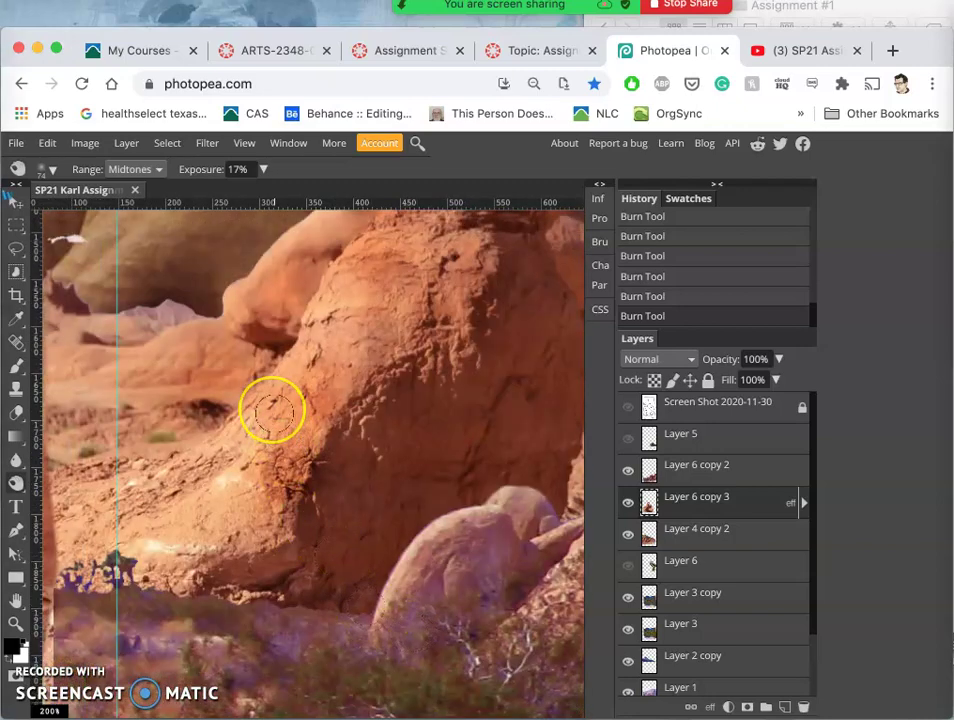
pyautogui.scroll(5, 270, 409)
pyautogui.hscroll(2, 270, 409)
pyautogui.scroll(5, 270, 409)
pyautogui.hscroll(3, 270, 409)
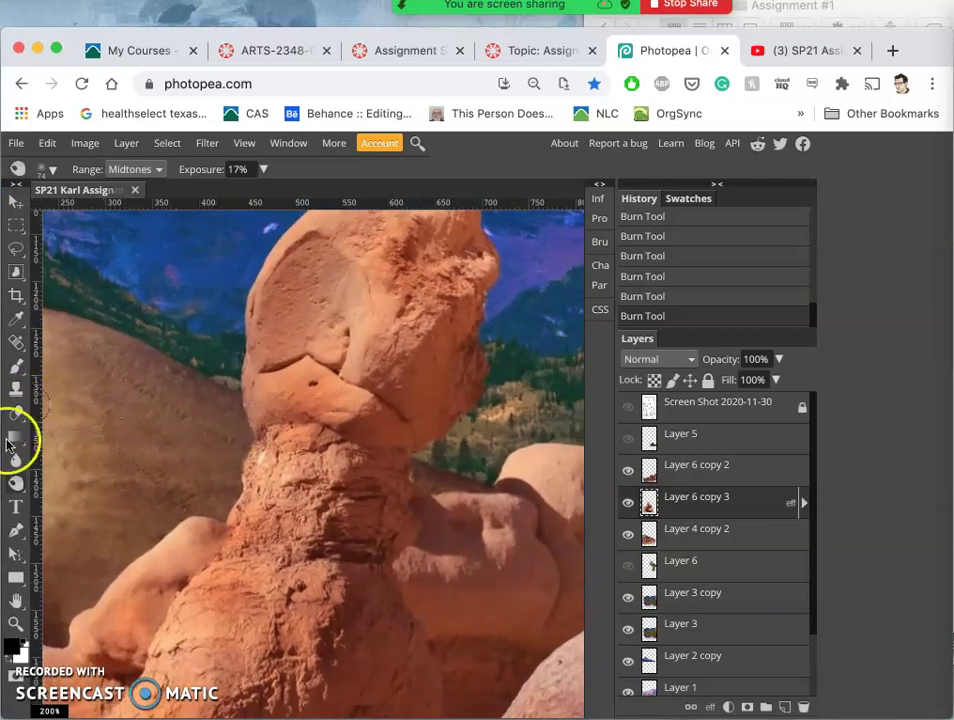
pyautogui.click(17, 484)
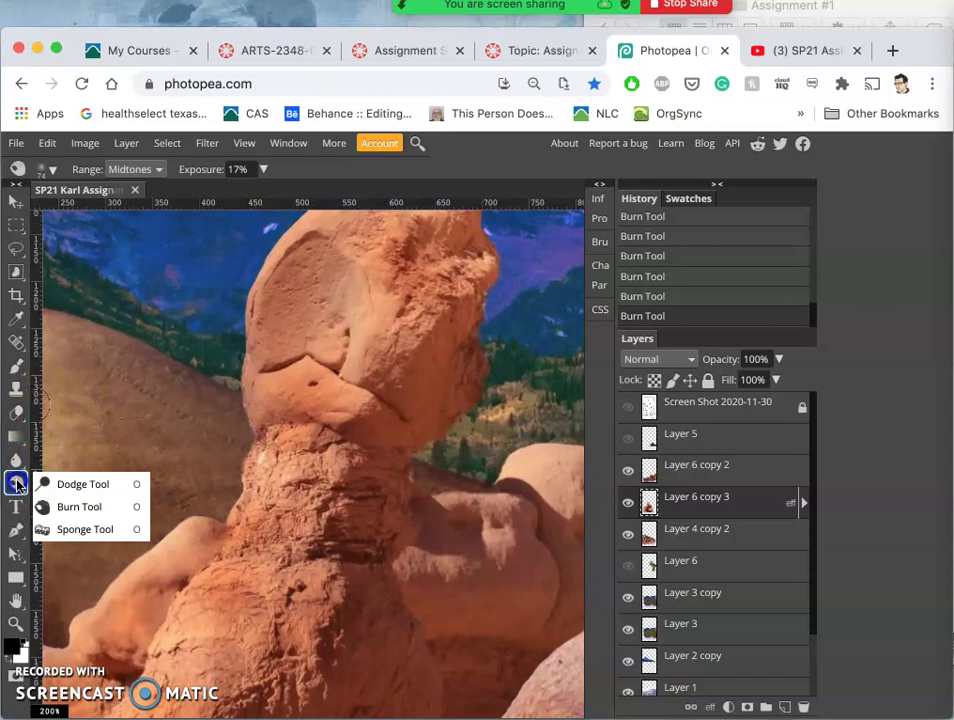
pyautogui.click(57, 530)
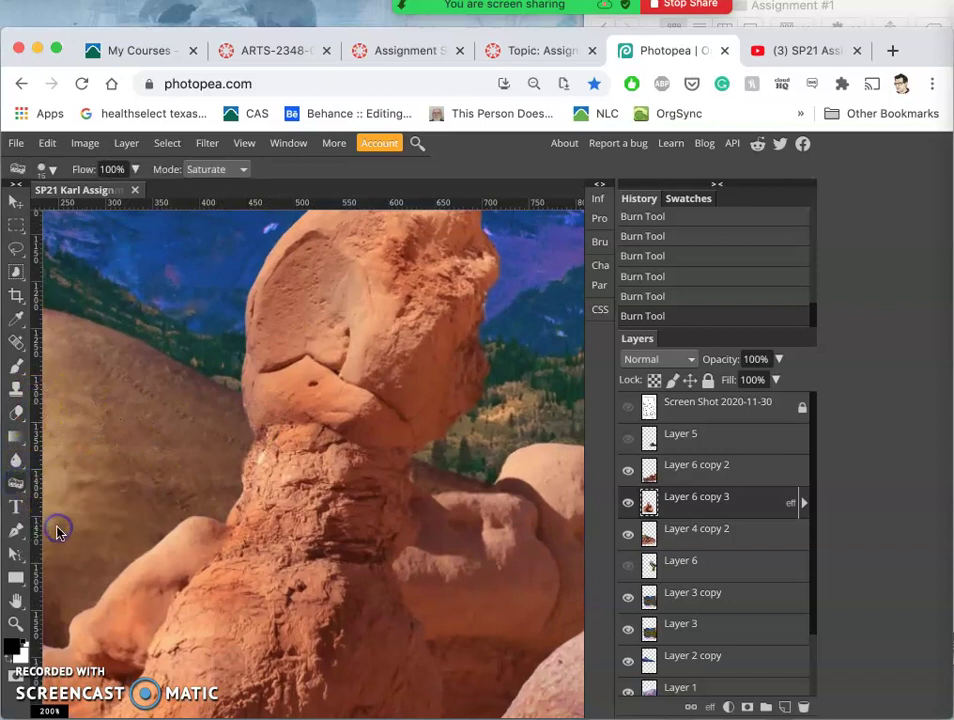
pyautogui.click(205, 172)
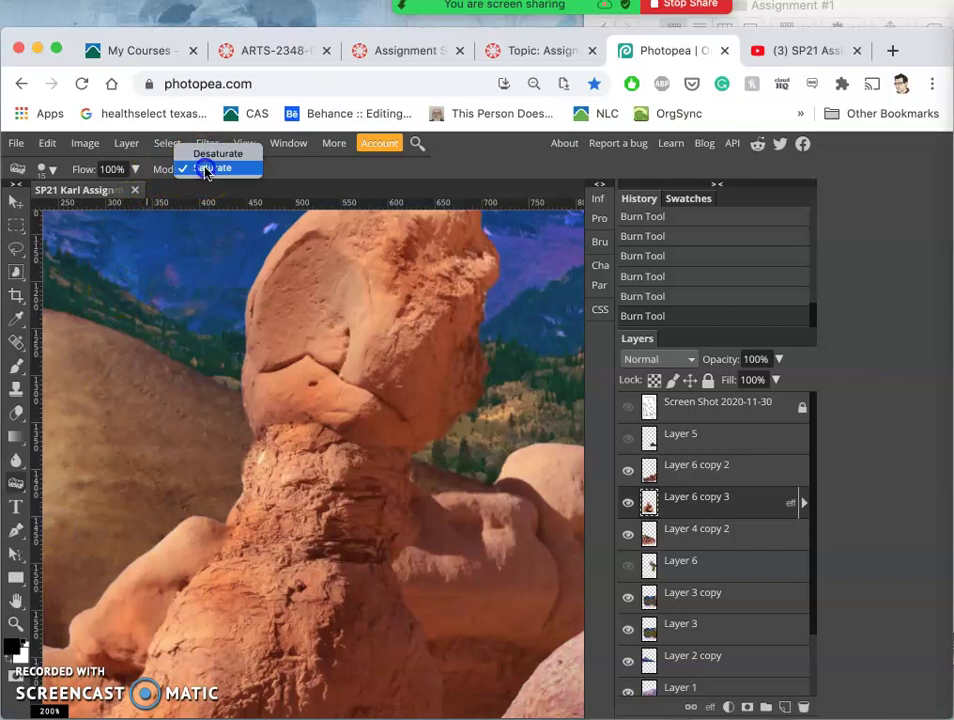
pyautogui.click(205, 154)
pyautogui.click(125, 170)
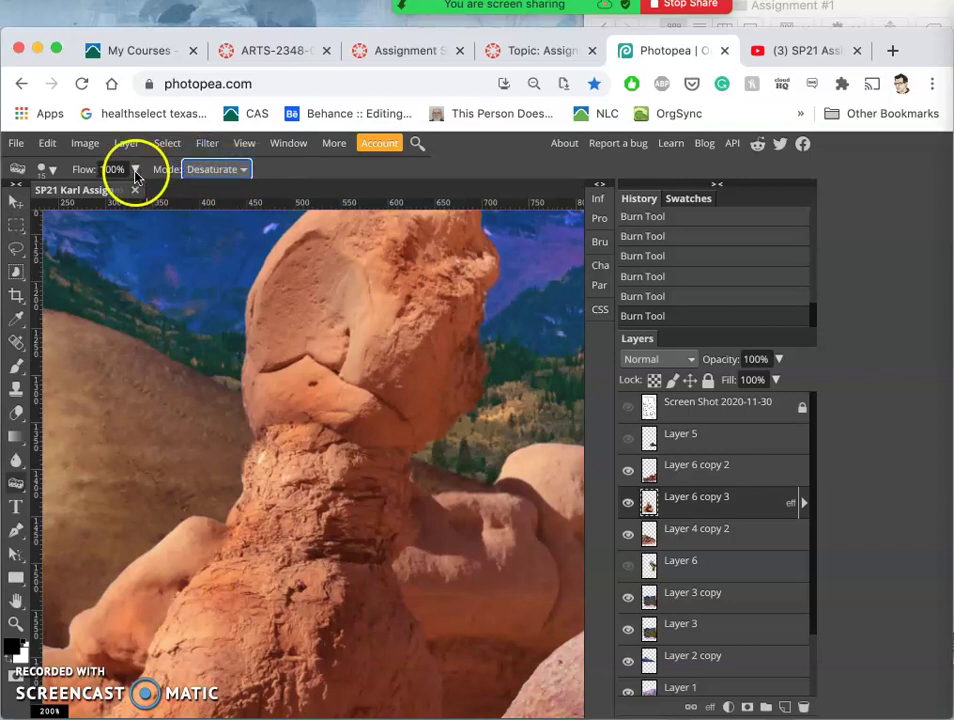
pyautogui.click(112, 169)
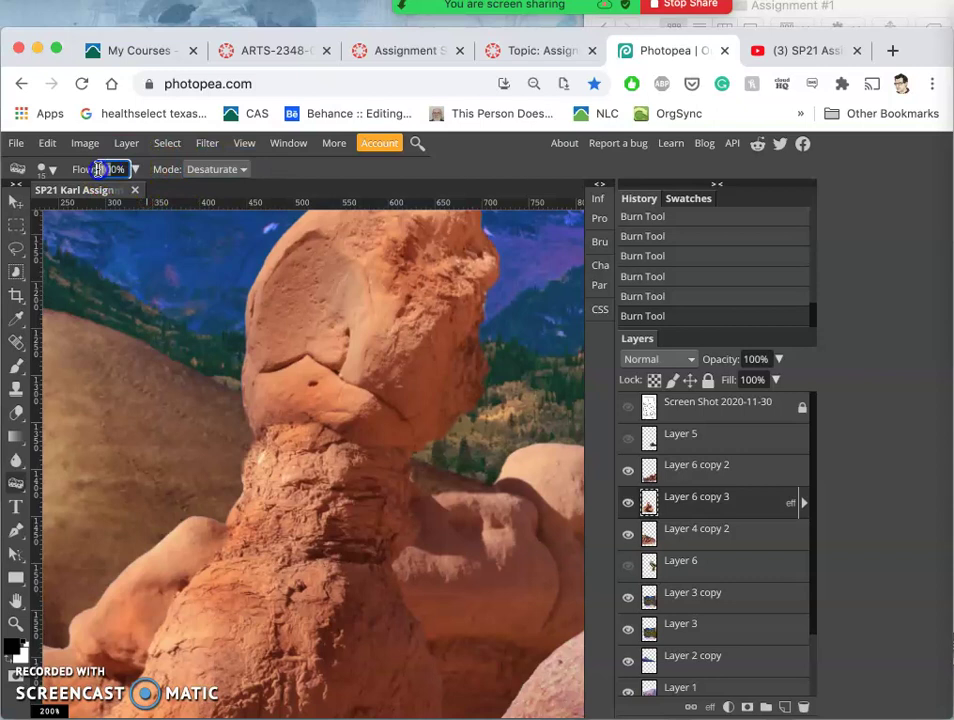
pyautogui.write('20')
# Set the Sponge brush to a size of 68 px and a hardness of 0%
pyautogui.click(45, 170)
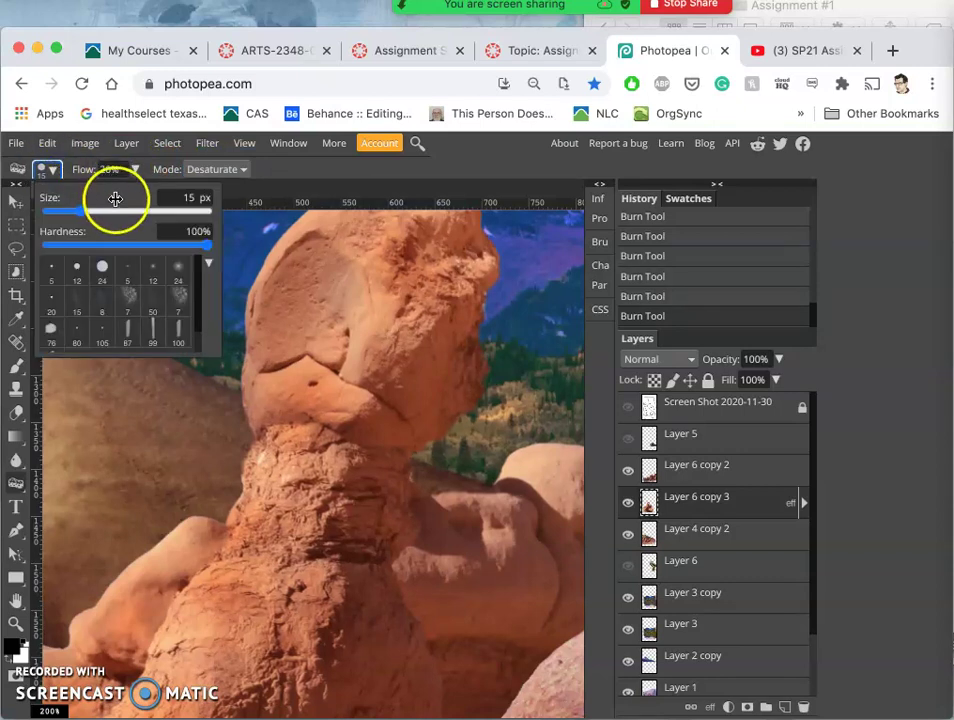
pyautogui.click(85, 246)
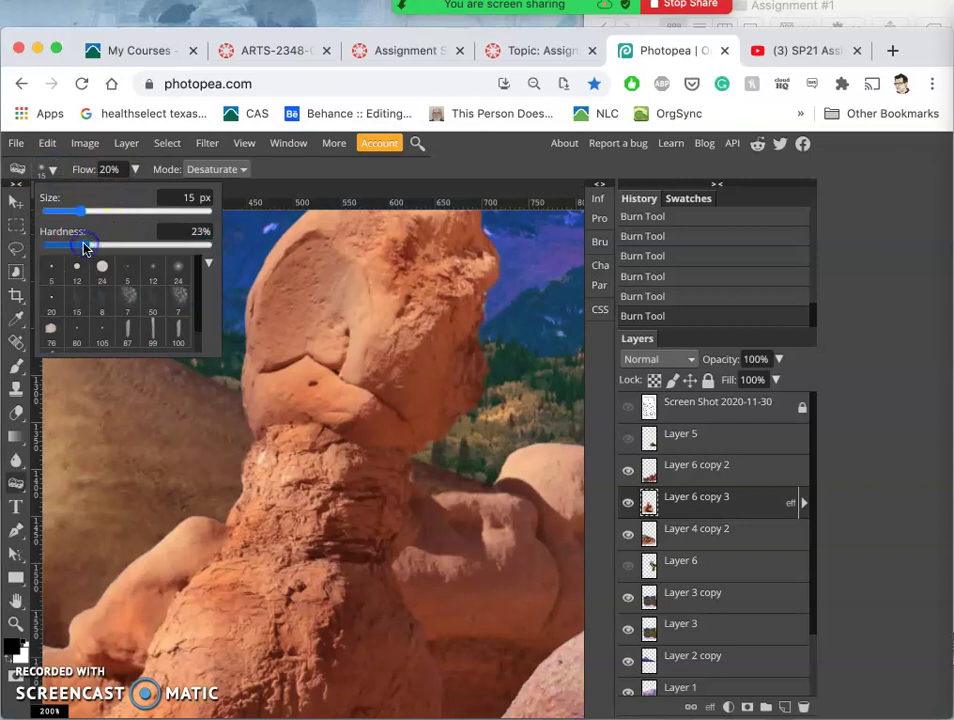
pyautogui.moveTo(79, 211); pyautogui.dragTo(106, 211)
# Desaturate the orange tones of the balanced rock, from the lower head down to its sunlit lower slope
pyautogui.click(184, 546)
pyautogui.moveTo(184, 546)
pyautogui.mouseDown()
pyautogui.moveTo(211, 541)
pyautogui.moveTo(232, 575)
pyautogui.moveTo(271, 490)
pyautogui.moveTo(287, 409)
pyautogui.moveTo(308, 380)
pyautogui.mouseUp()
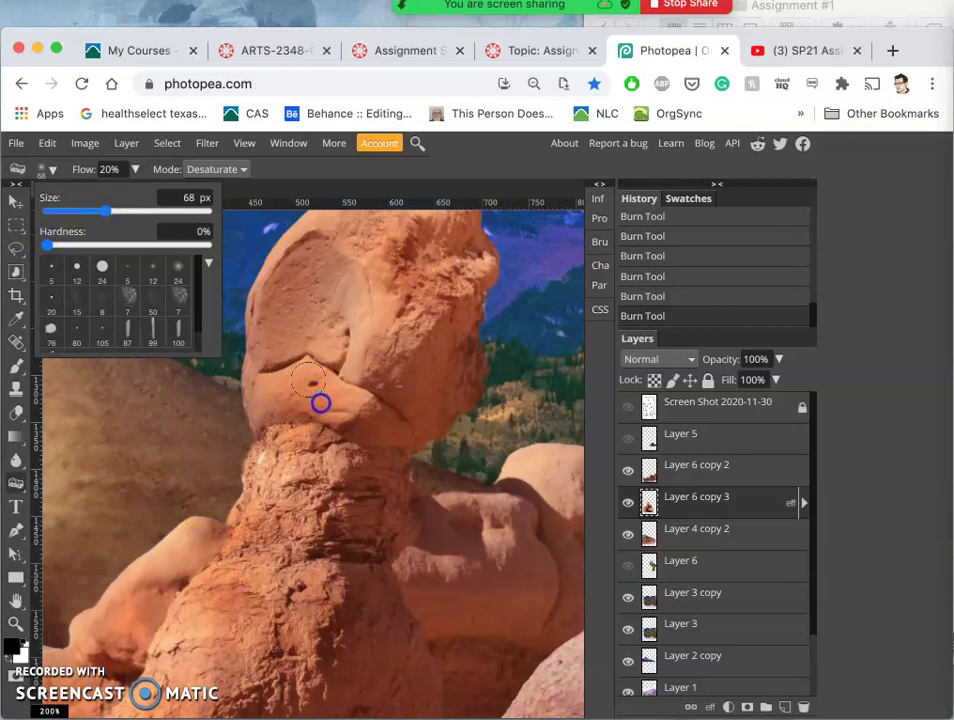
pyautogui.click(321, 403)
pyautogui.scroll(-2, 362, 483)
pyautogui.scroll(-3, 260, 409)
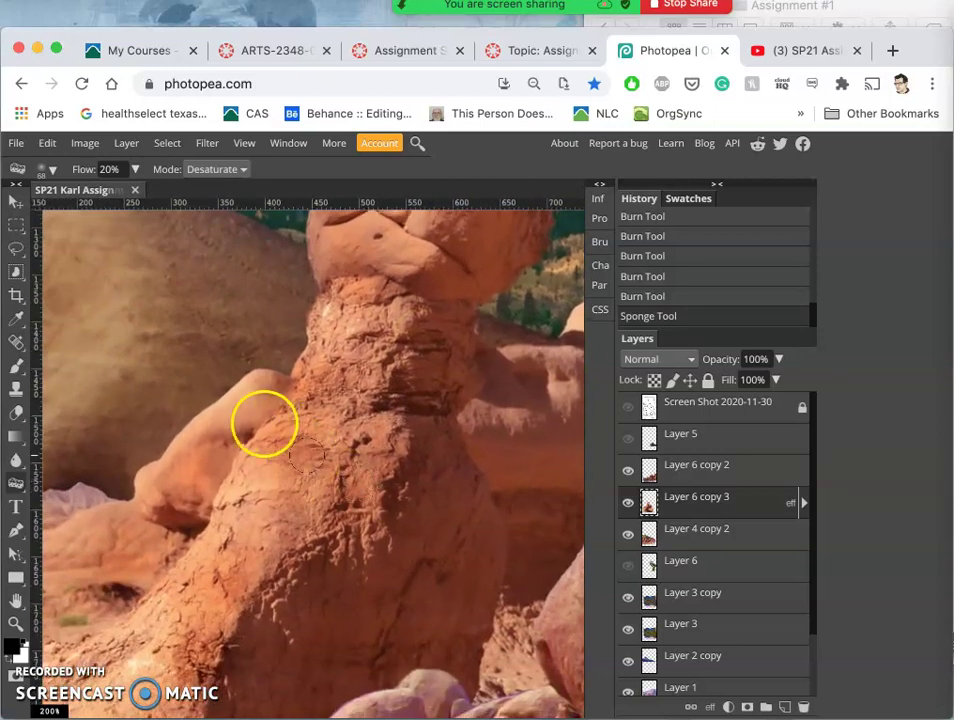
pyautogui.moveTo(274, 432); pyautogui.dragTo(277, 434)
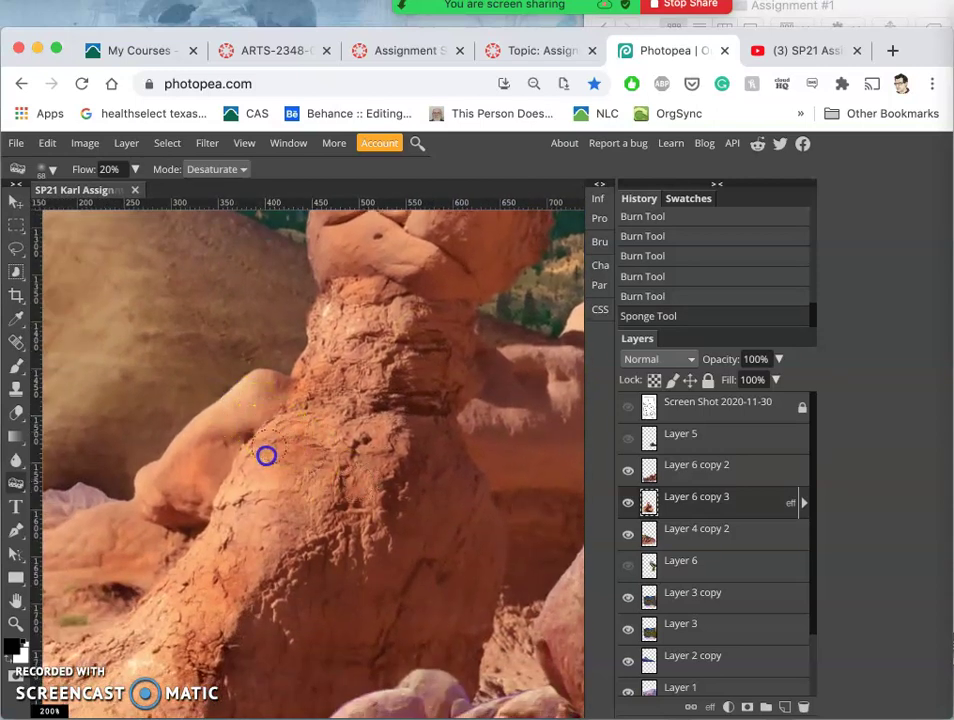
pyautogui.moveTo(281, 526); pyautogui.dragTo(271, 532)
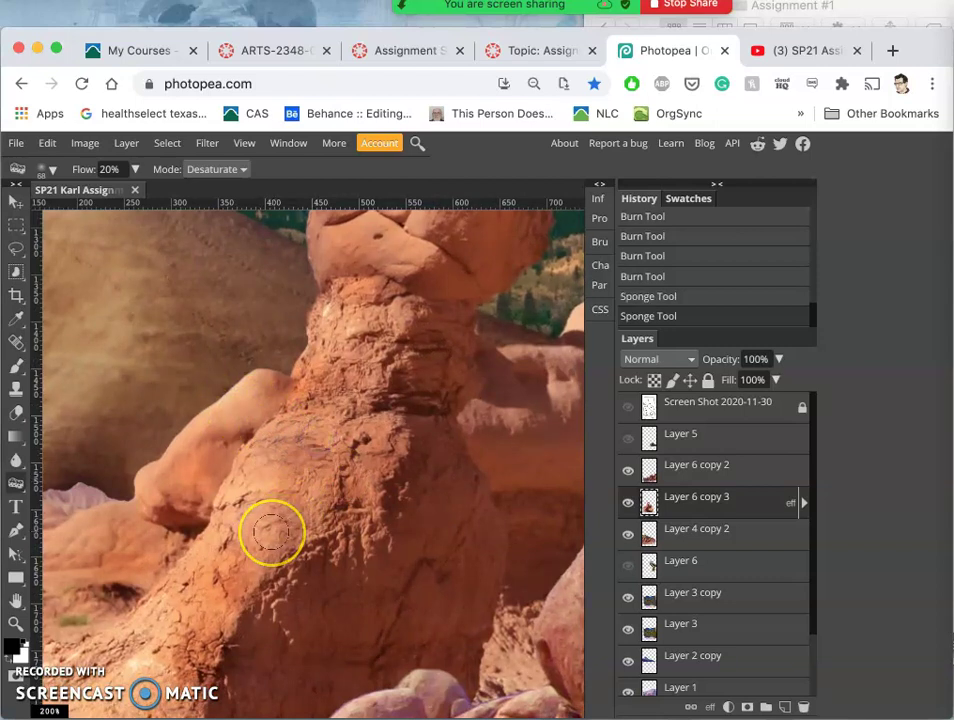
pyautogui.scroll(-3, 271, 532)
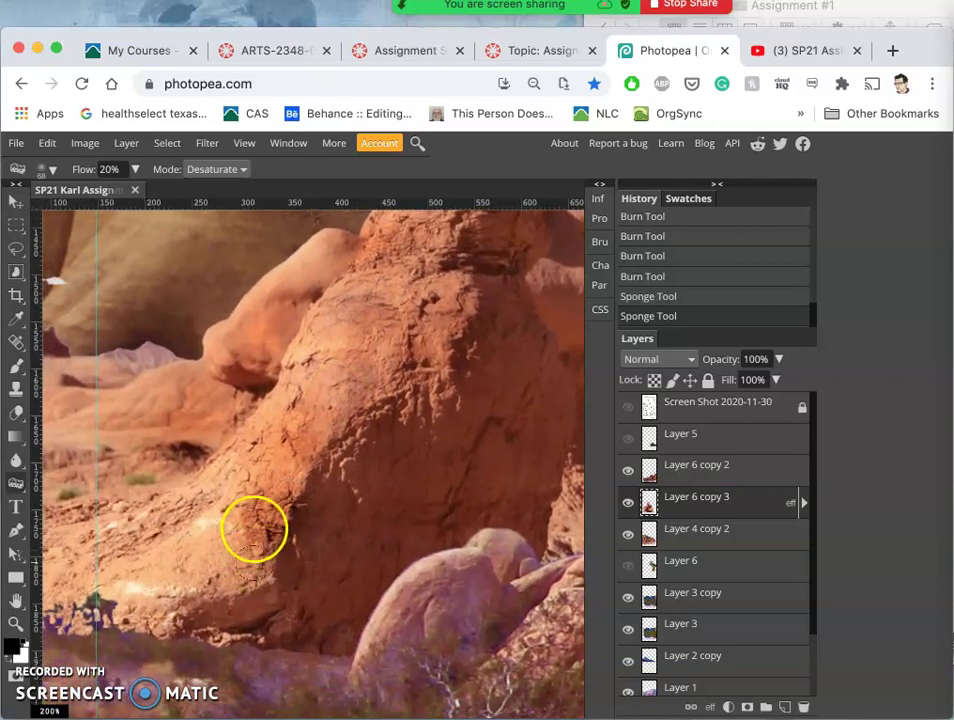
pyautogui.click(276, 452)
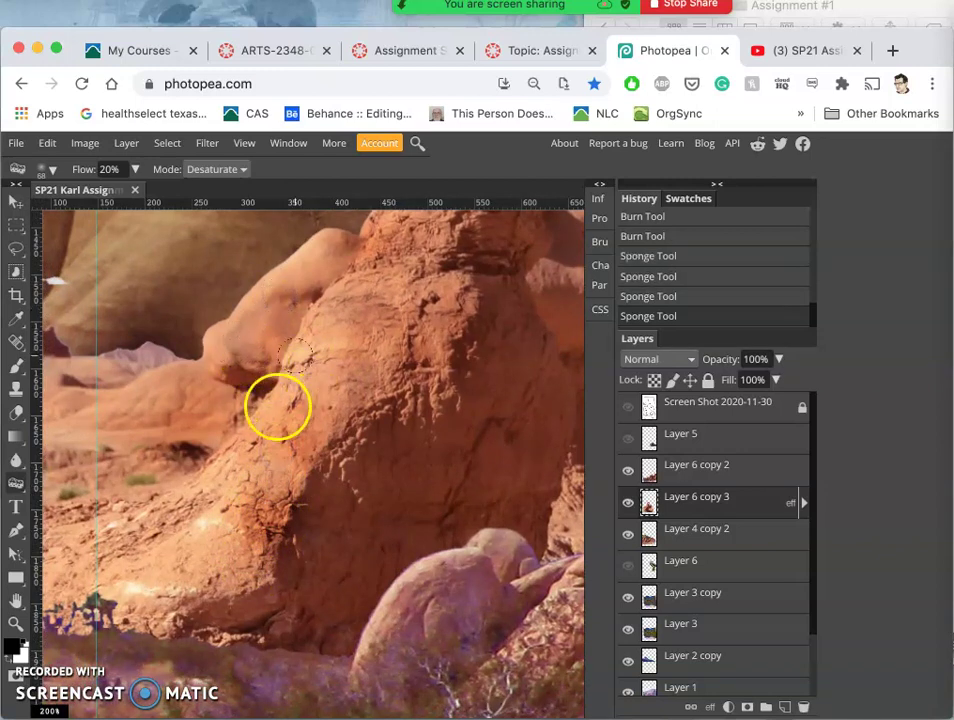
# Reduce the Sponge flow to 10%
pyautogui.hscroll(3, 241, 492)
pyautogui.scroll(-2, 241, 492)
pyautogui.scroll(-5, 241, 492)
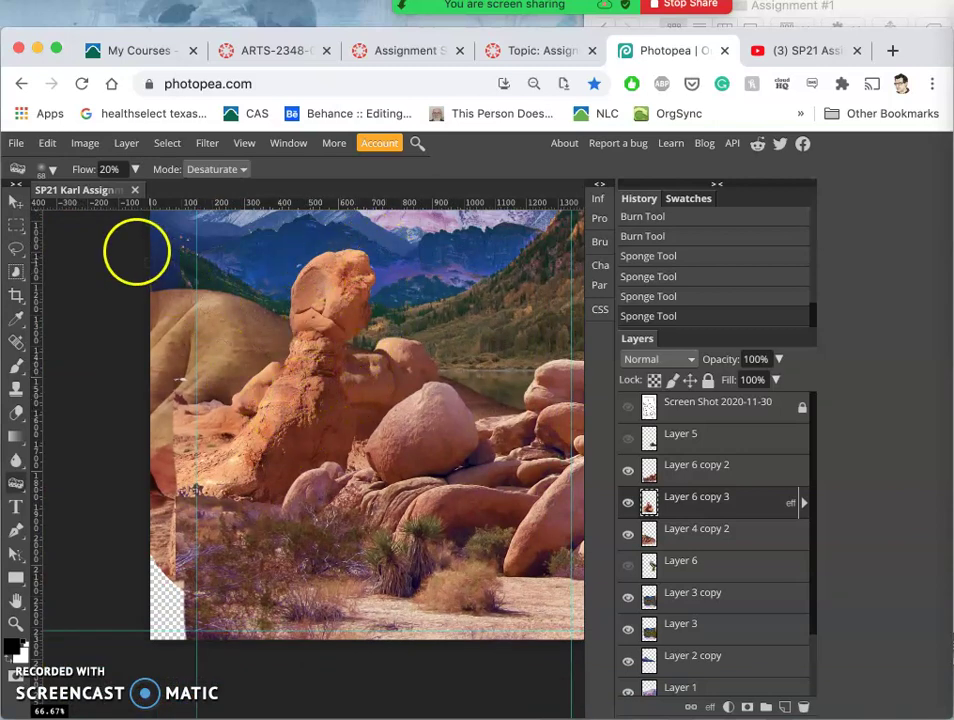
pyautogui.click(107, 170)
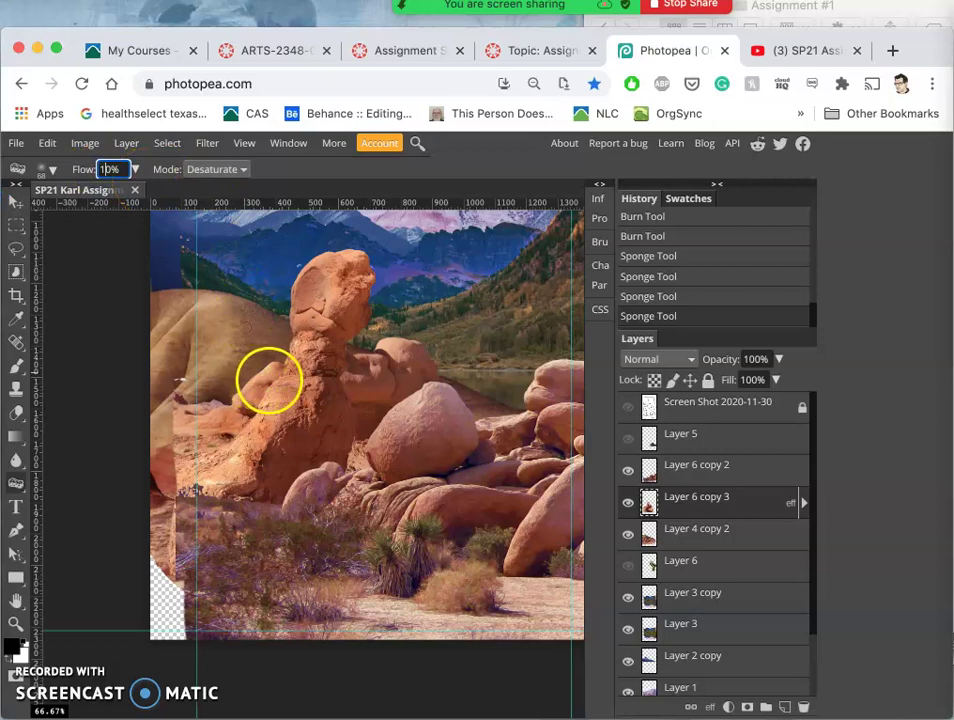
pyautogui.press('super+equal')
pyautogui.press('super+equal')
pyautogui.press('super+equal')
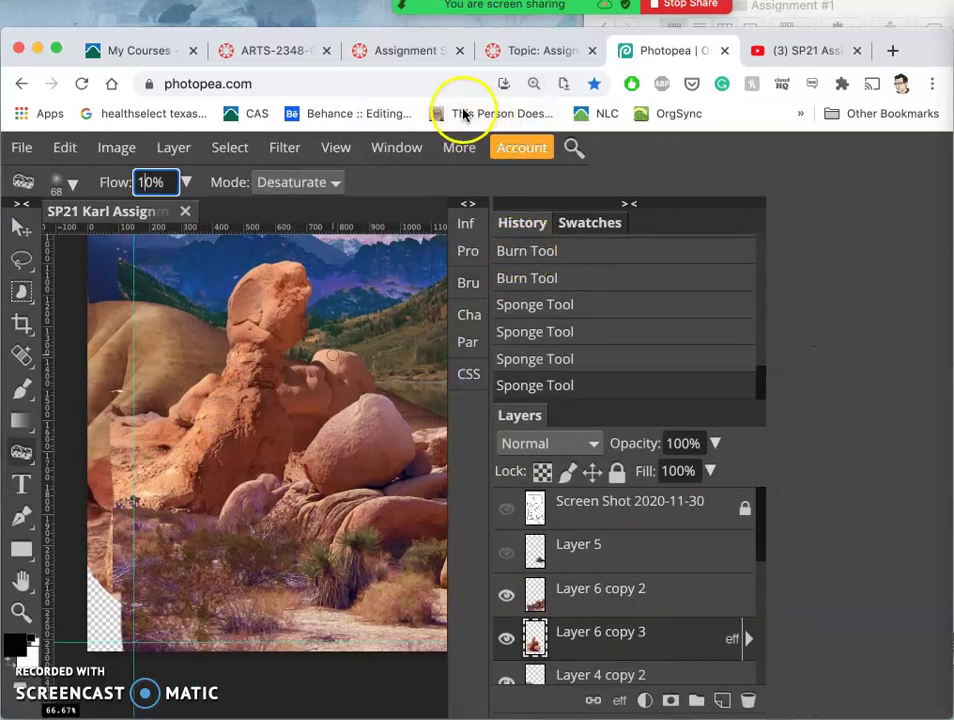
pyautogui.click(455, 86)
pyautogui.press('super+minus')
pyautogui.press('super+minus')
pyautogui.press('super+minus')
pyautogui.press('super+minus')
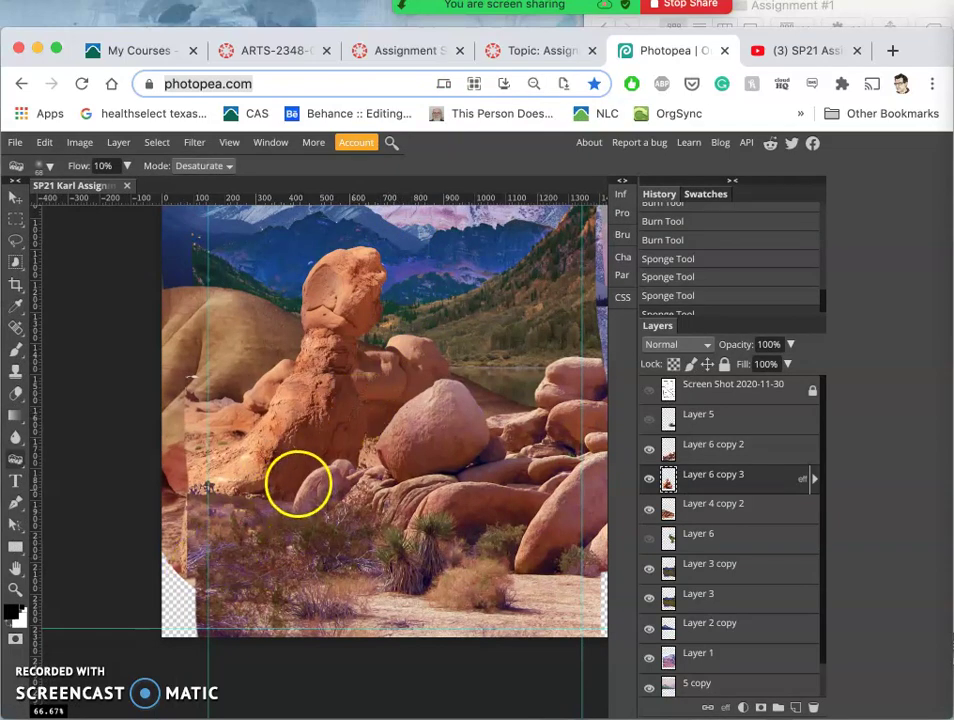
# Desaturate the lower slope and shaded face of the balanced rock at 10% flow
pyautogui.click(172, 561)
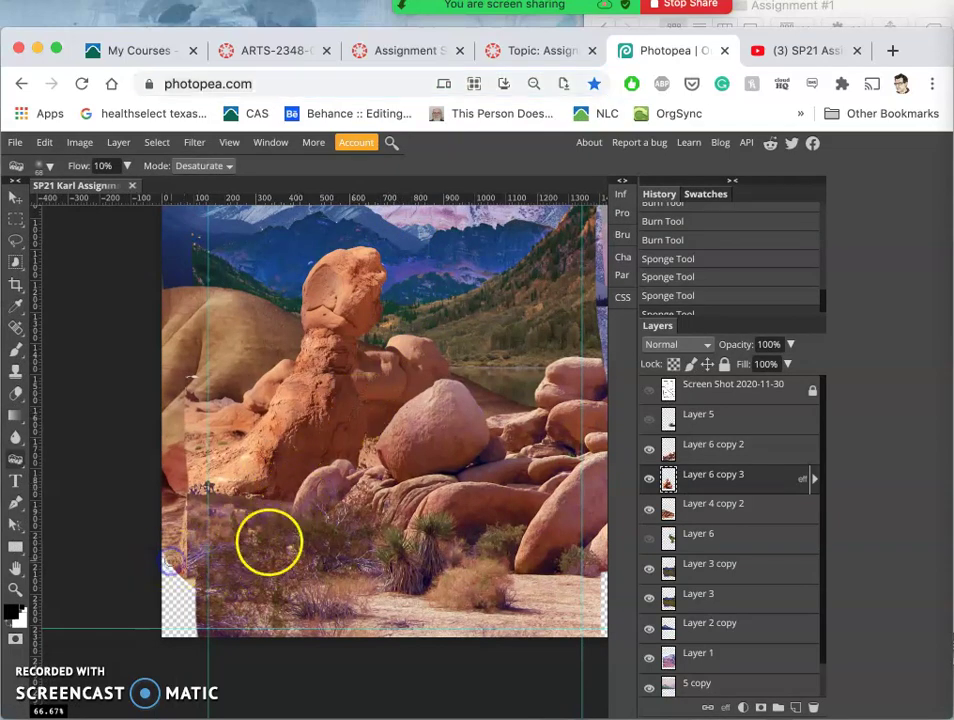
pyautogui.press('super+plus')
pyautogui.press('super+plus')
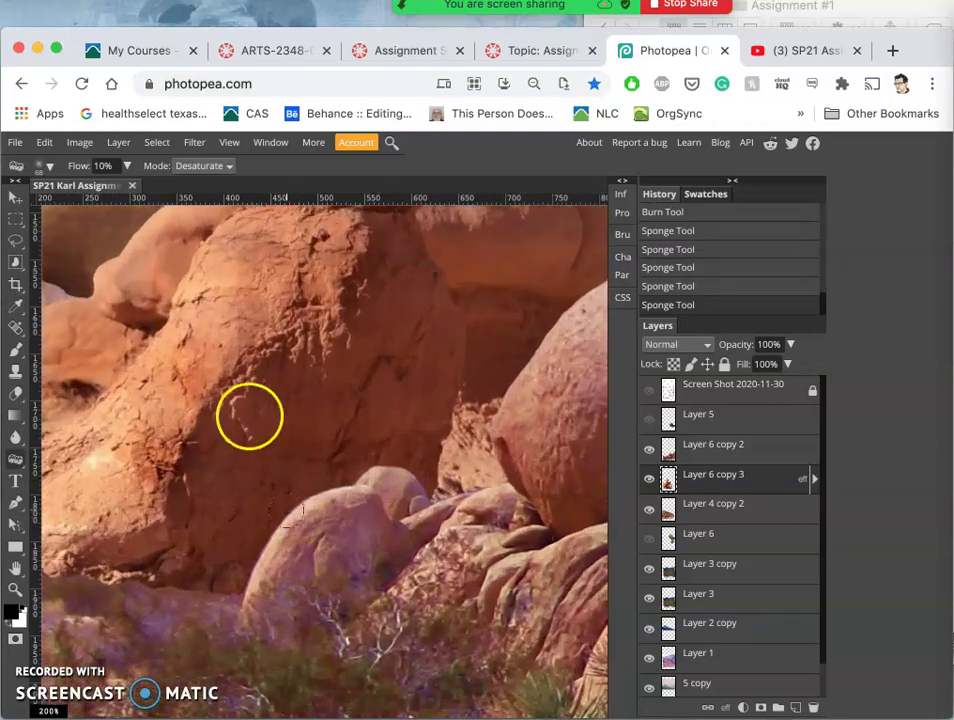
pyautogui.moveTo(173, 445); pyautogui.dragTo(161, 457)
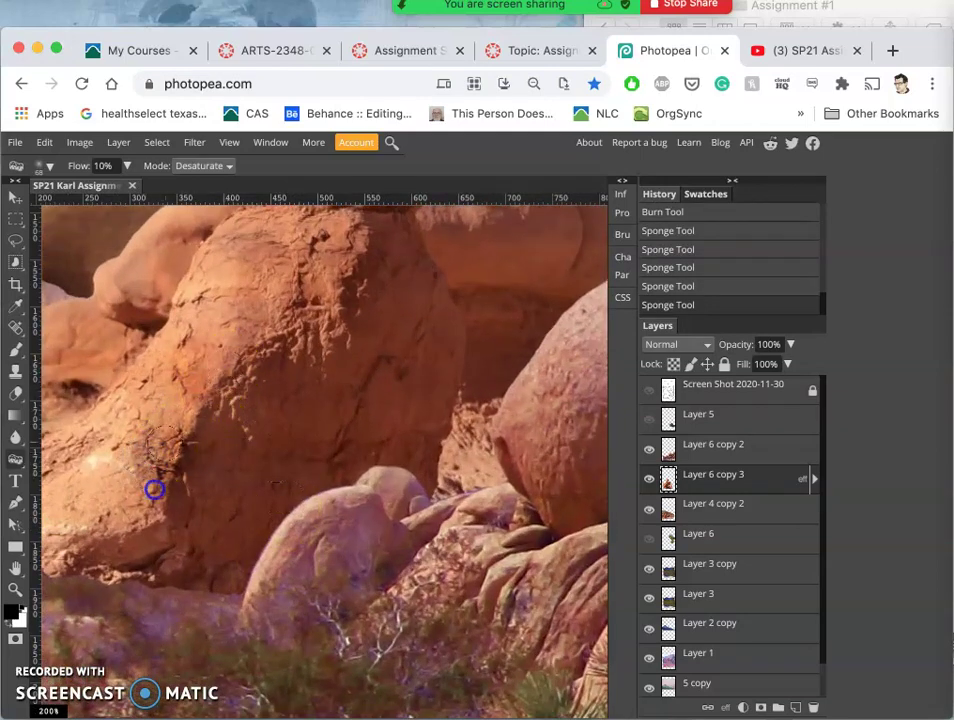
pyautogui.moveTo(167, 508); pyautogui.dragTo(226, 449)
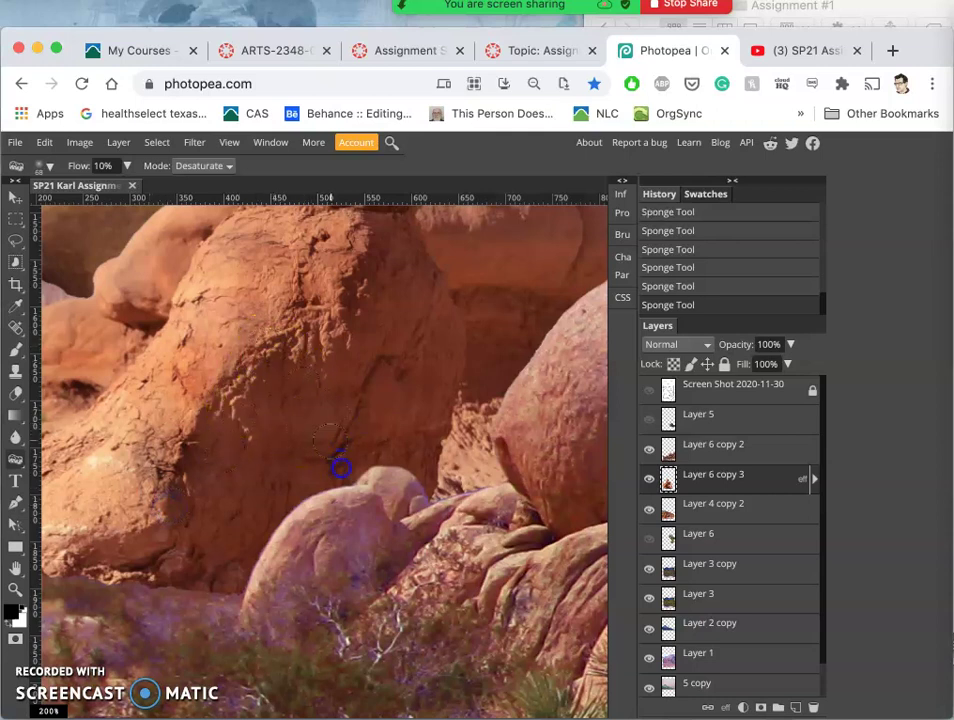
pyautogui.click(387, 366)
pyautogui.moveTo(437, 447)
pyautogui.mouseDown()
pyautogui.moveTo(308, 435)
pyautogui.moveTo(244, 450)
pyautogui.mouseUp()
pyautogui.scroll(-3, 313, 411)
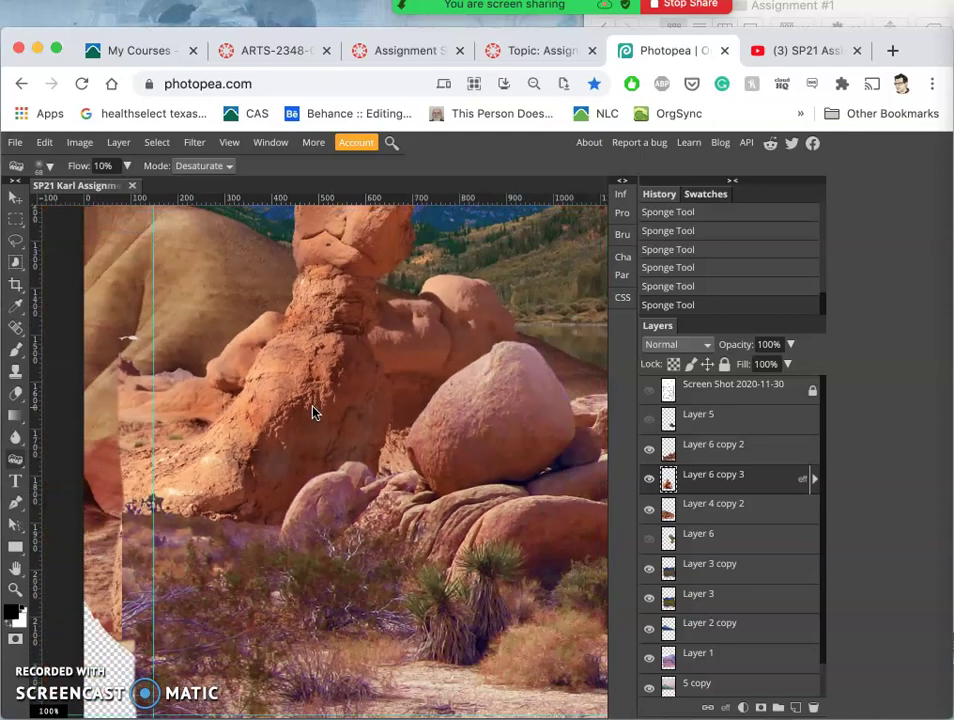
pyautogui.click(317, 402)
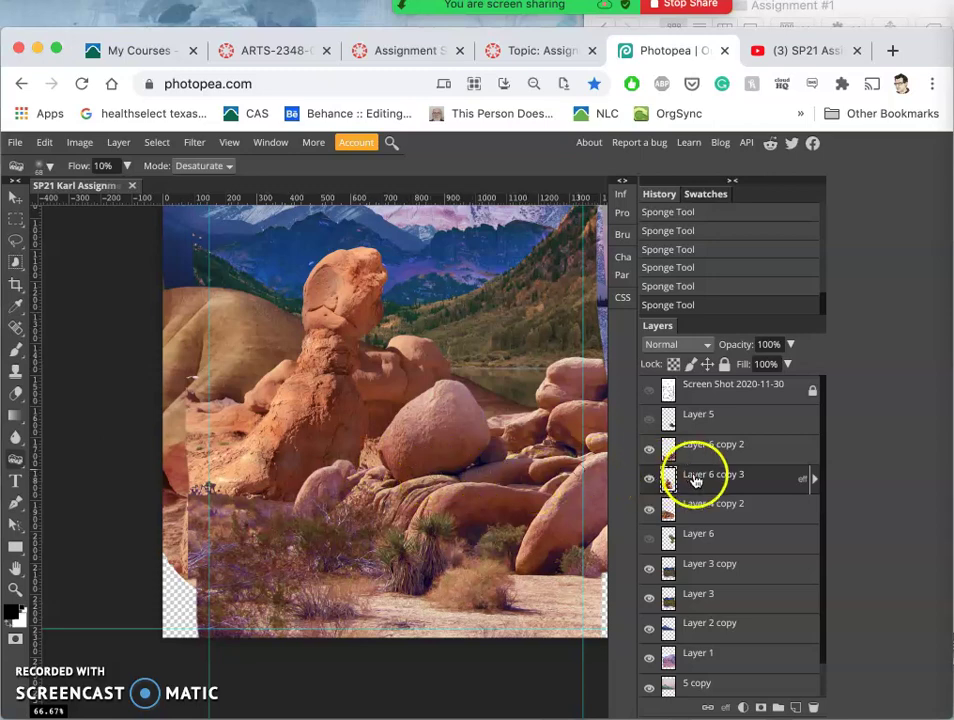
# Select Layer 6 copy 2 and set the Sponge mode to Saturate
pyautogui.click(707, 457)
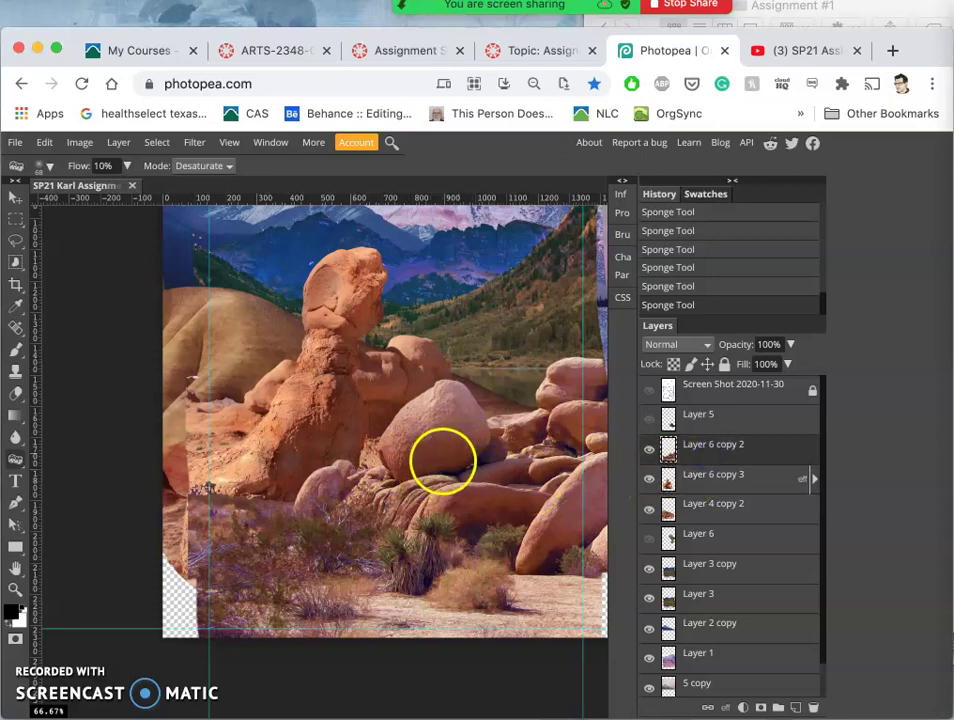
pyautogui.scroll(5, 443, 460)
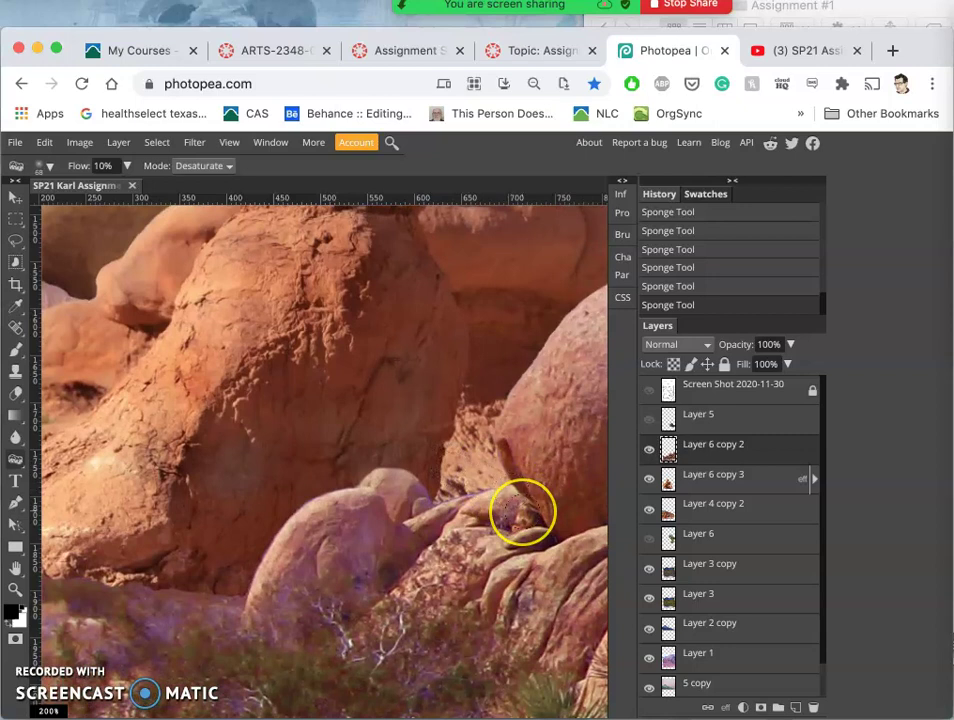
pyautogui.scroll(-2, 522, 512)
pyautogui.hscroll(2, 522, 512)
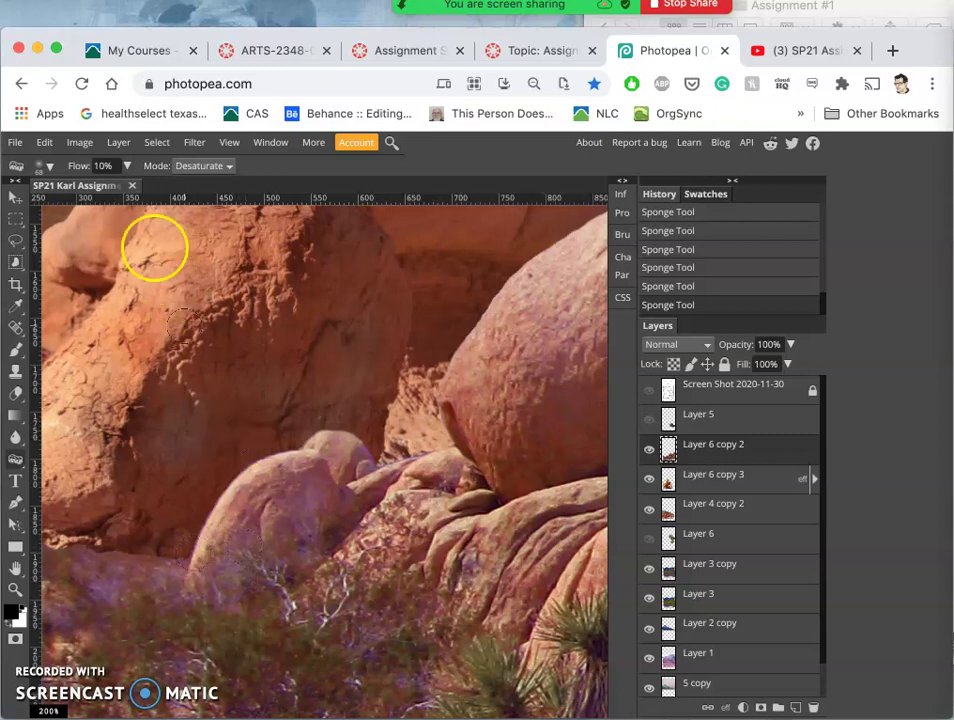
pyautogui.click(195, 165)
pyautogui.click(192, 176)
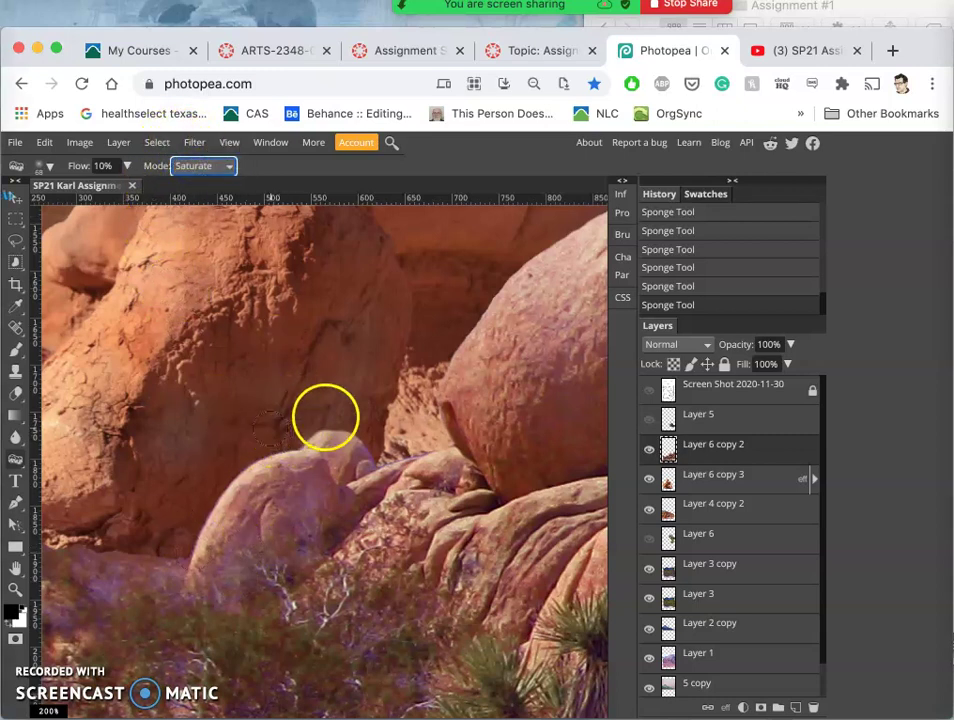